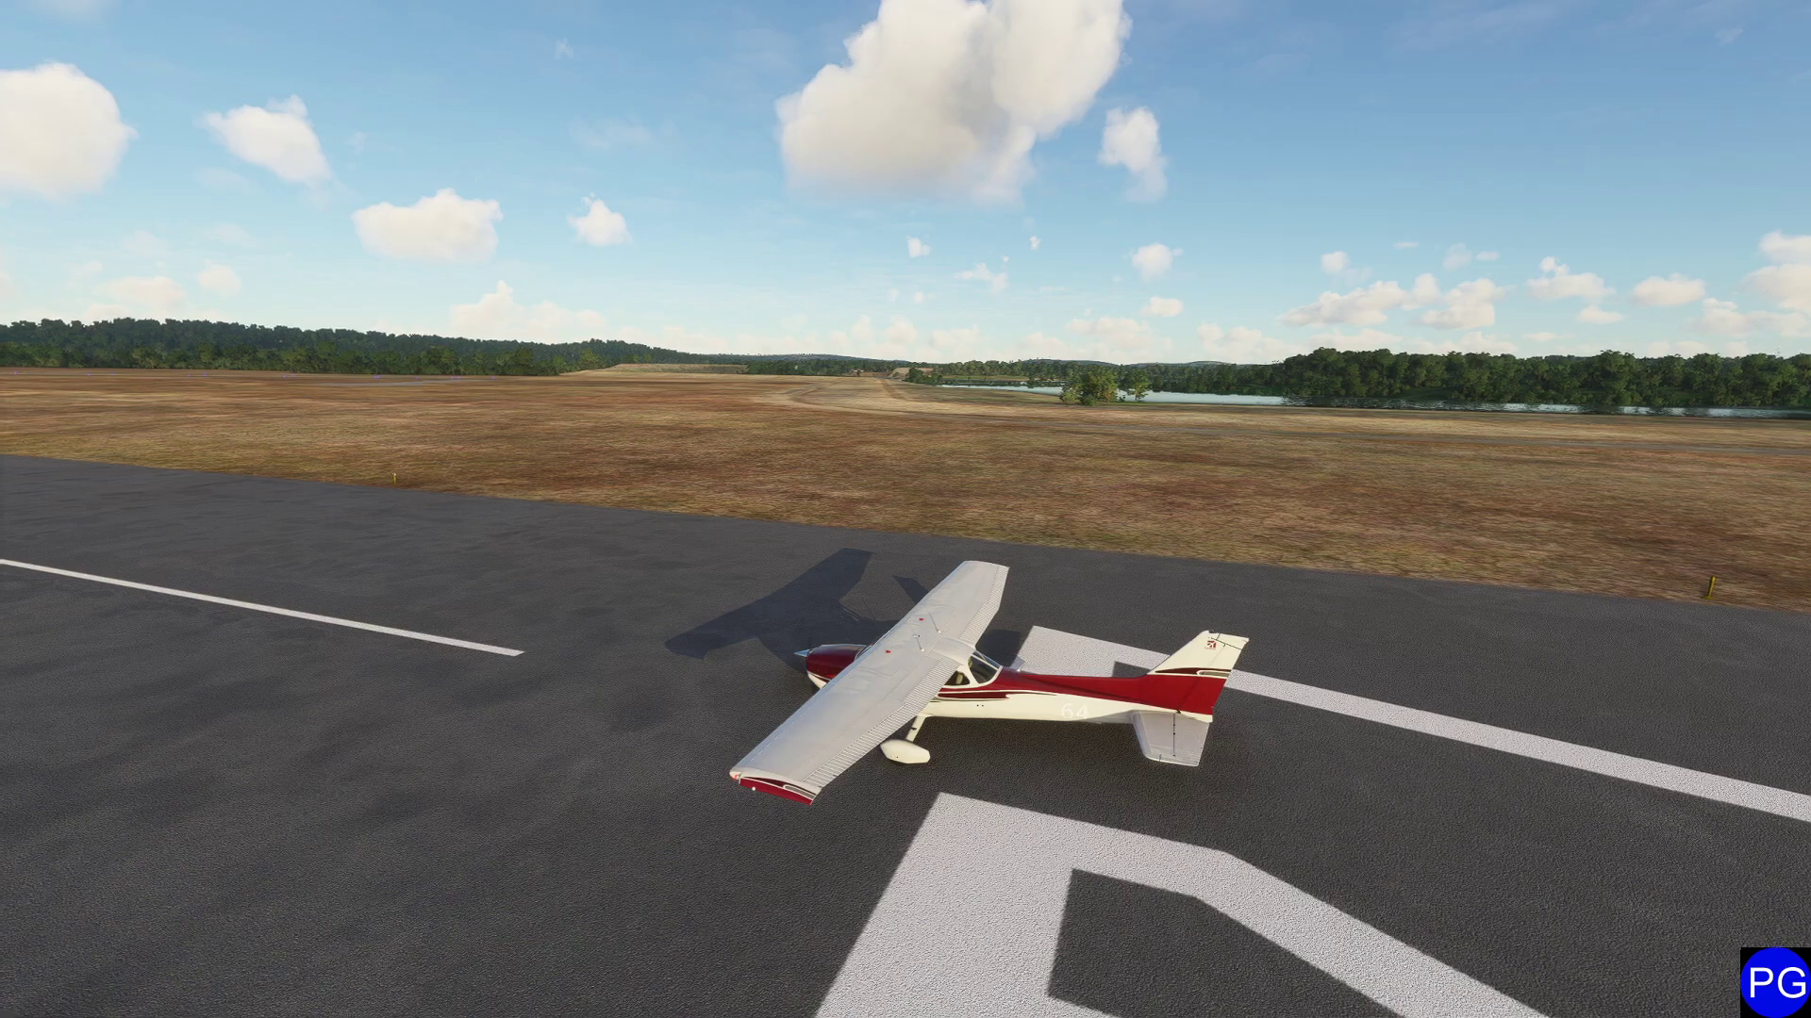
Switch from the external view to the Cessna cockpit view facing down the runway
key("End")
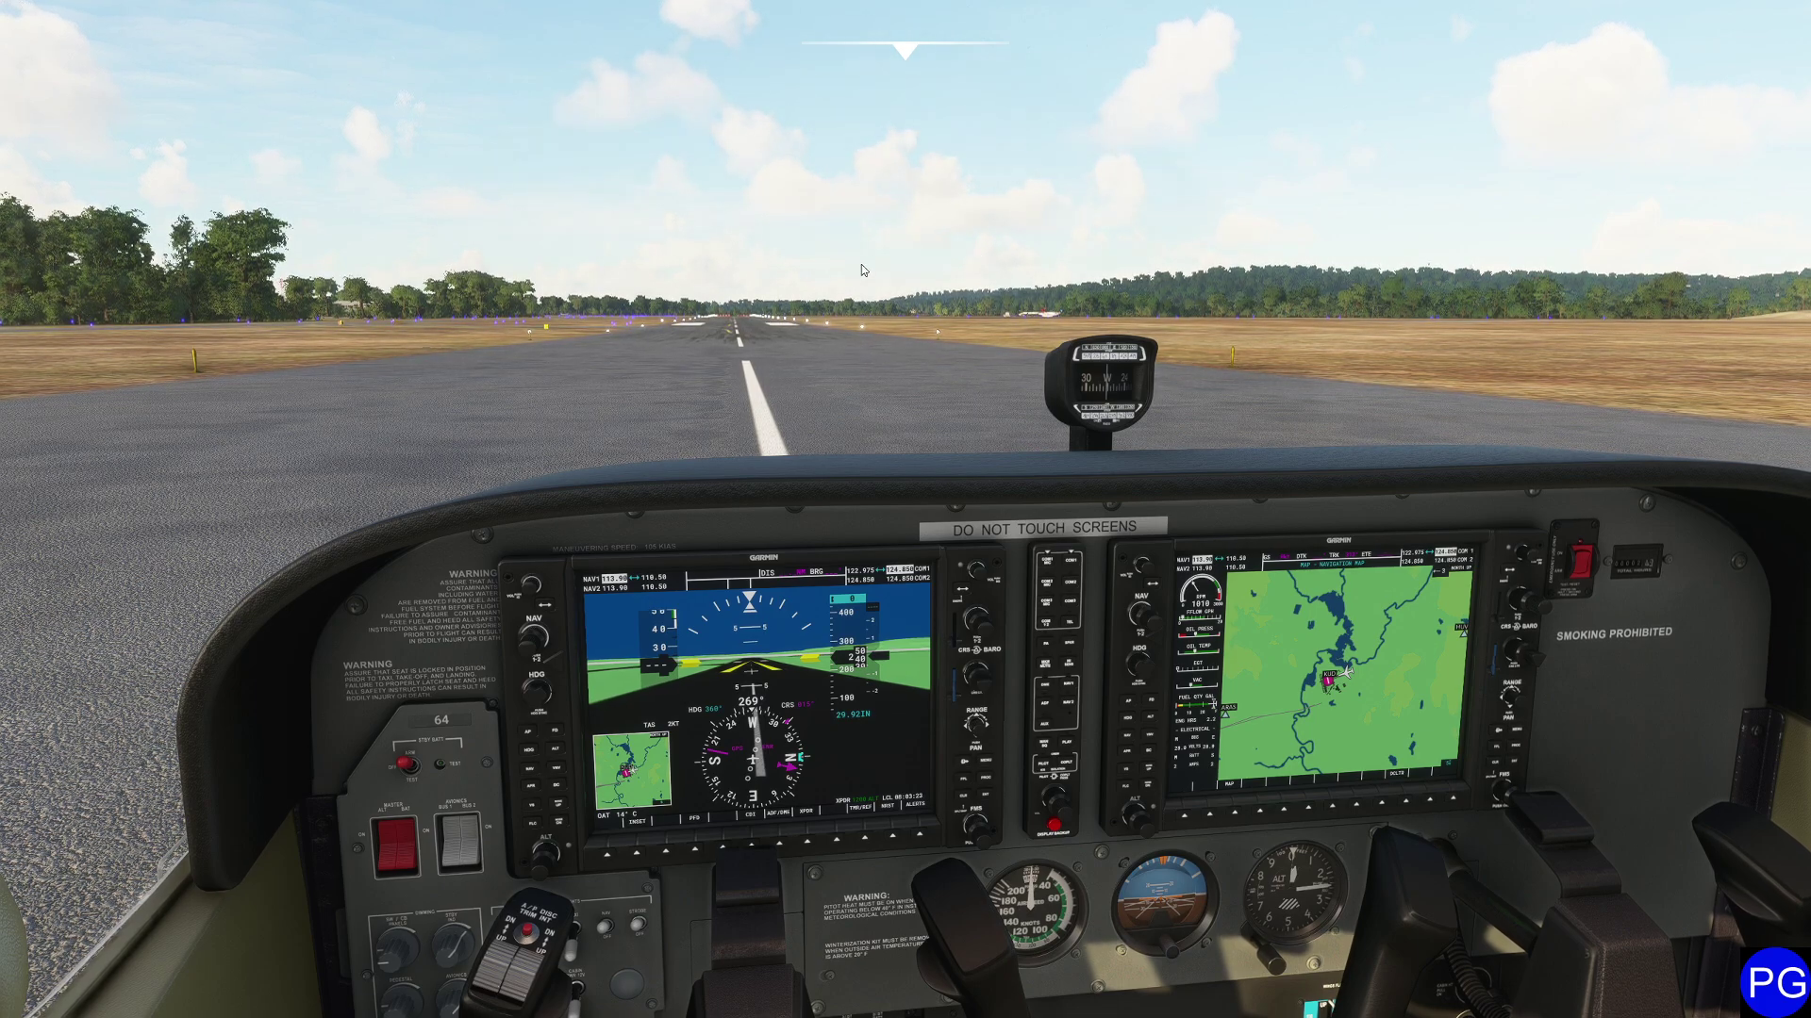
Pop the primary flight display out into its own window and enlarge it
mouse_move(905, 50)
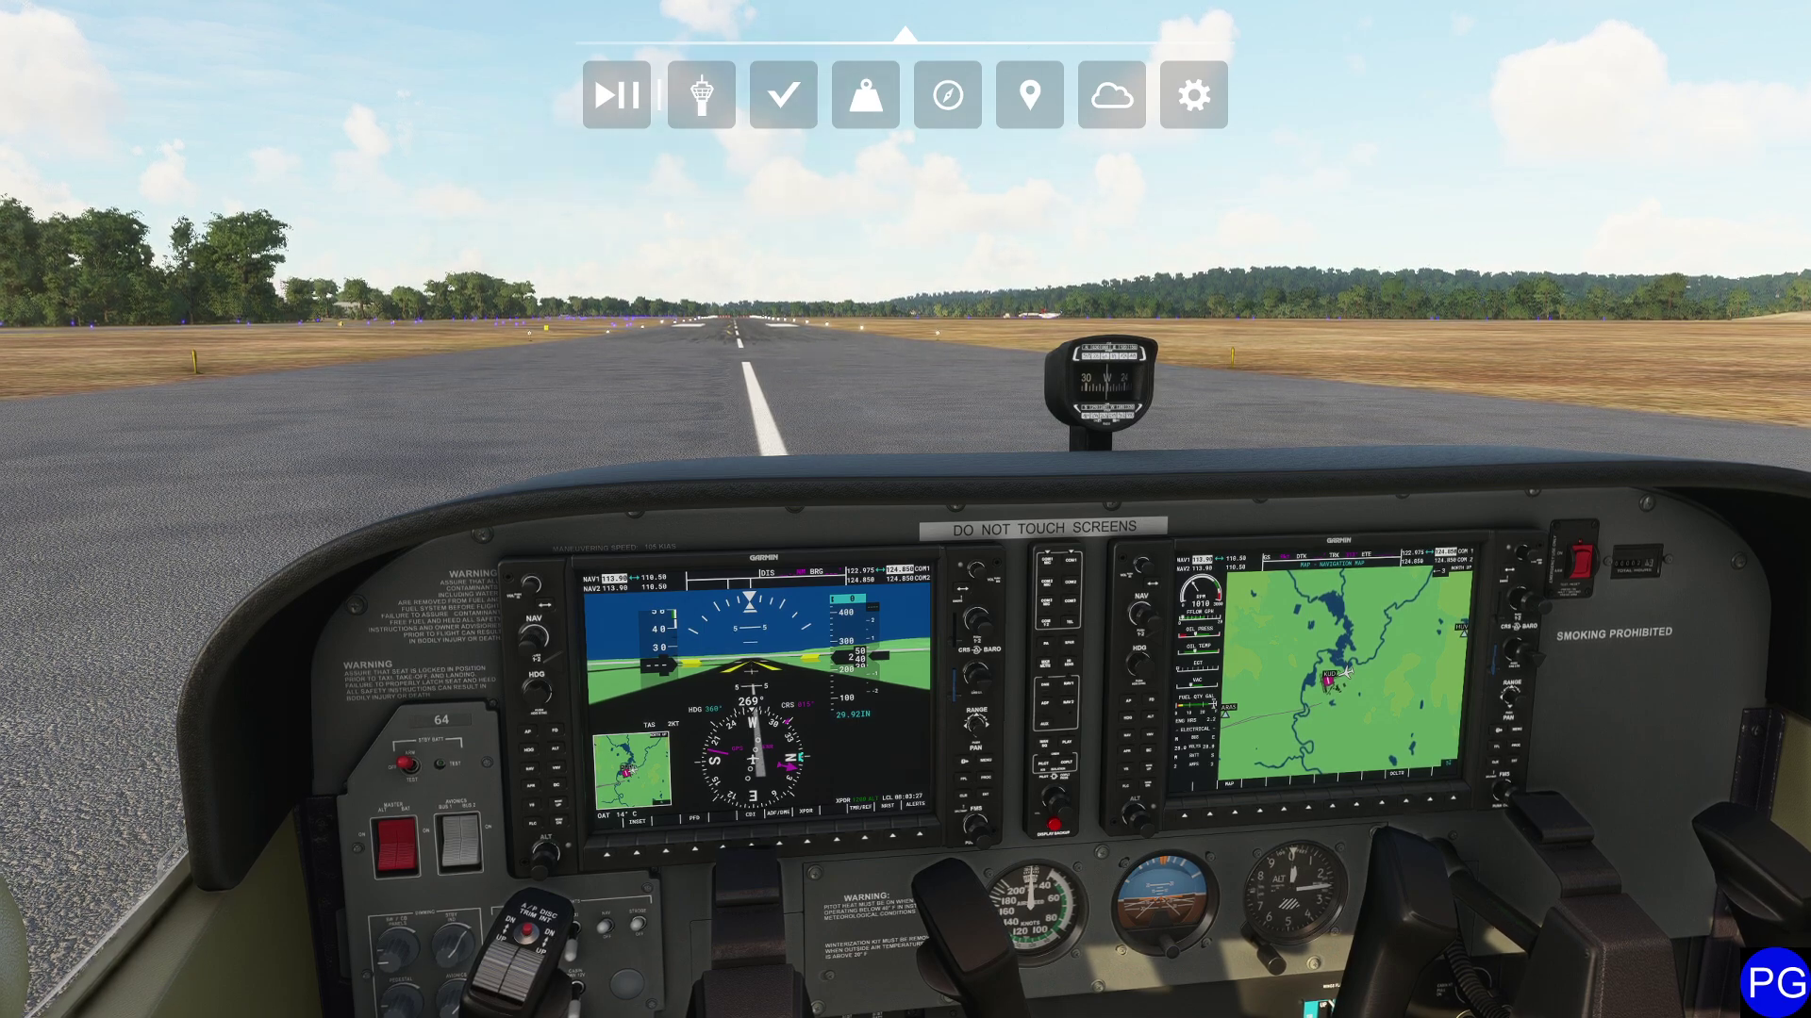
left_click(759, 697, "alt")
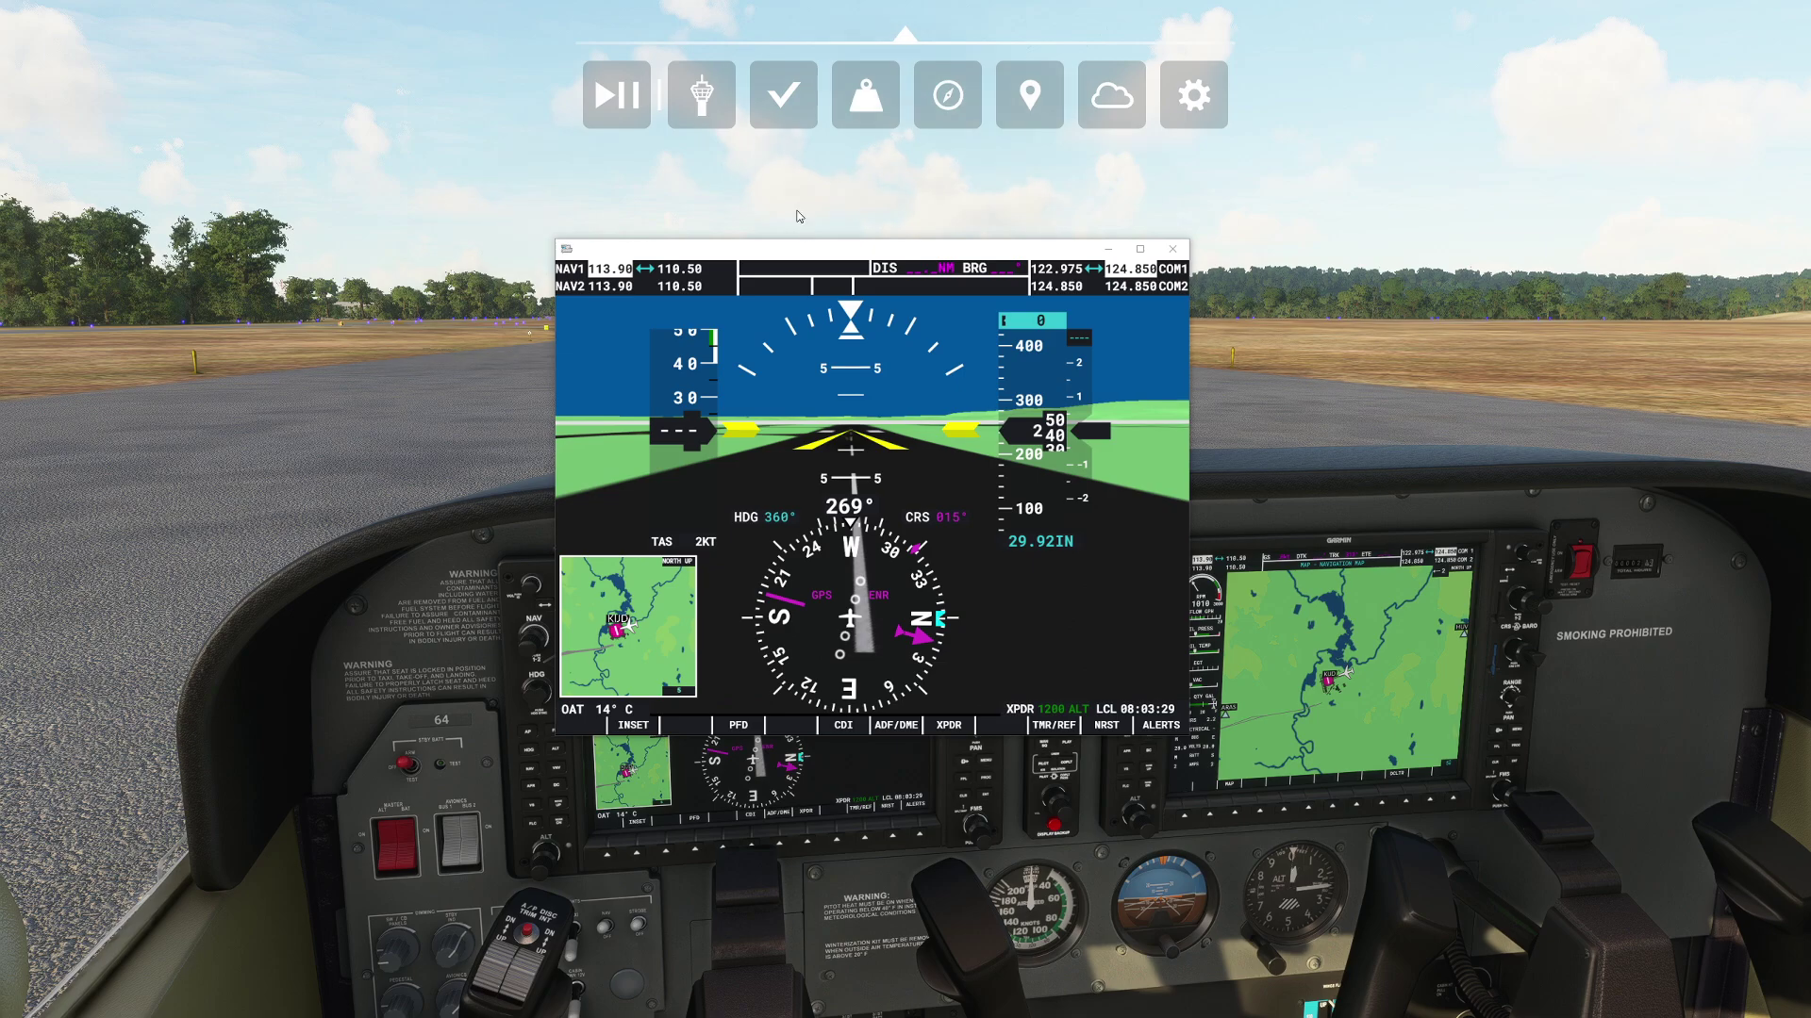
left_click_drag(897, 251, 845, 175)
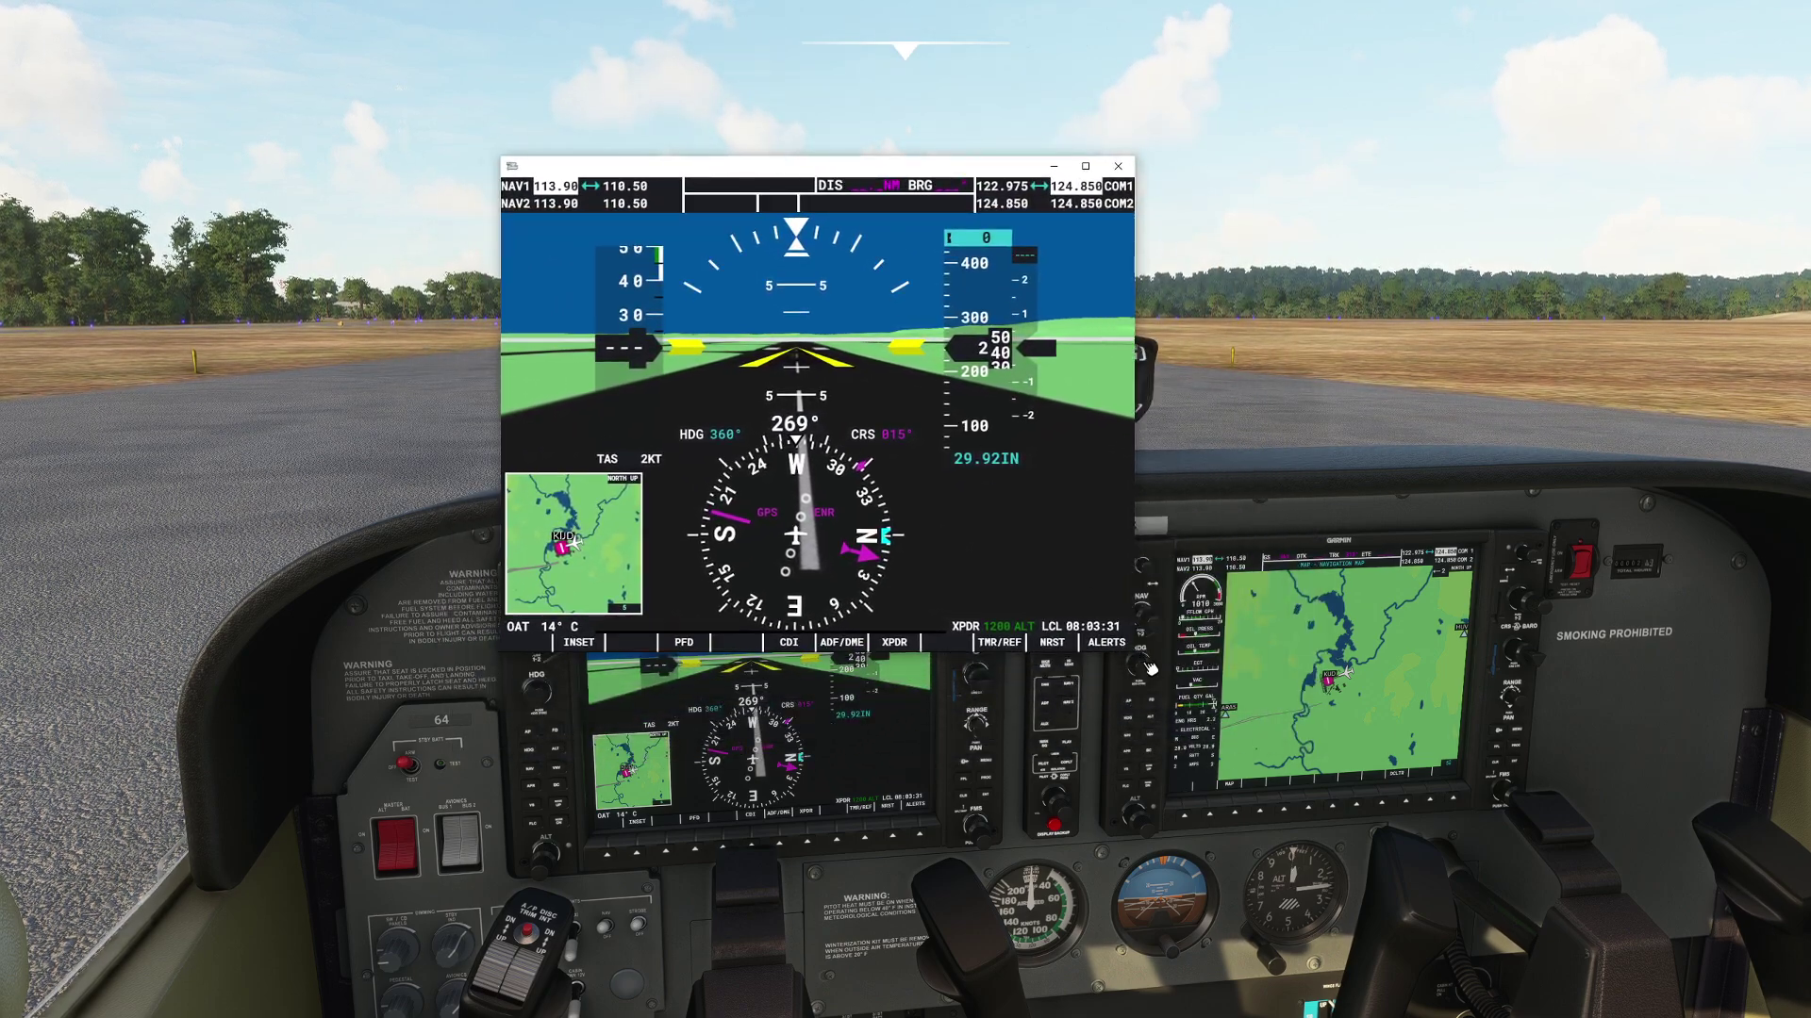
left_click_drag(1134, 651, 1434, 882)
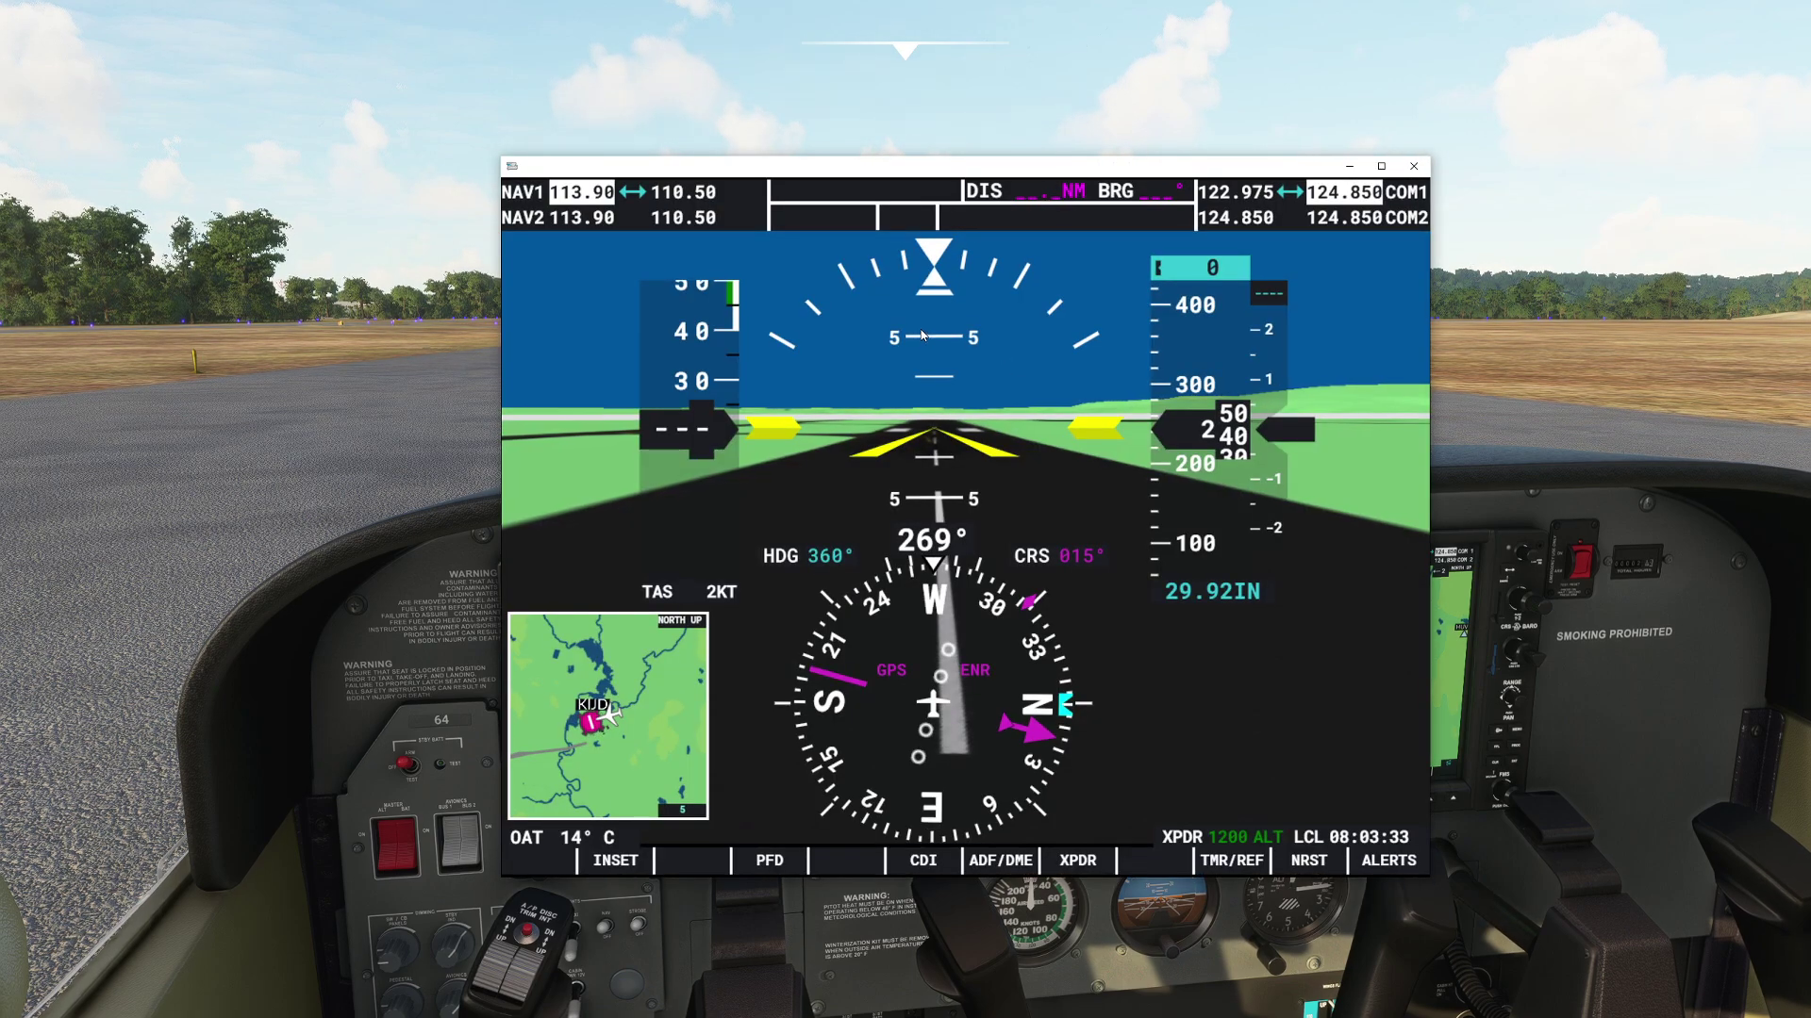
left_click_drag(1236, 166, 1096, 139)
Drag the flight display window up and park it off the top of the screen
left_click_drag(1103, 222, 849, 0)
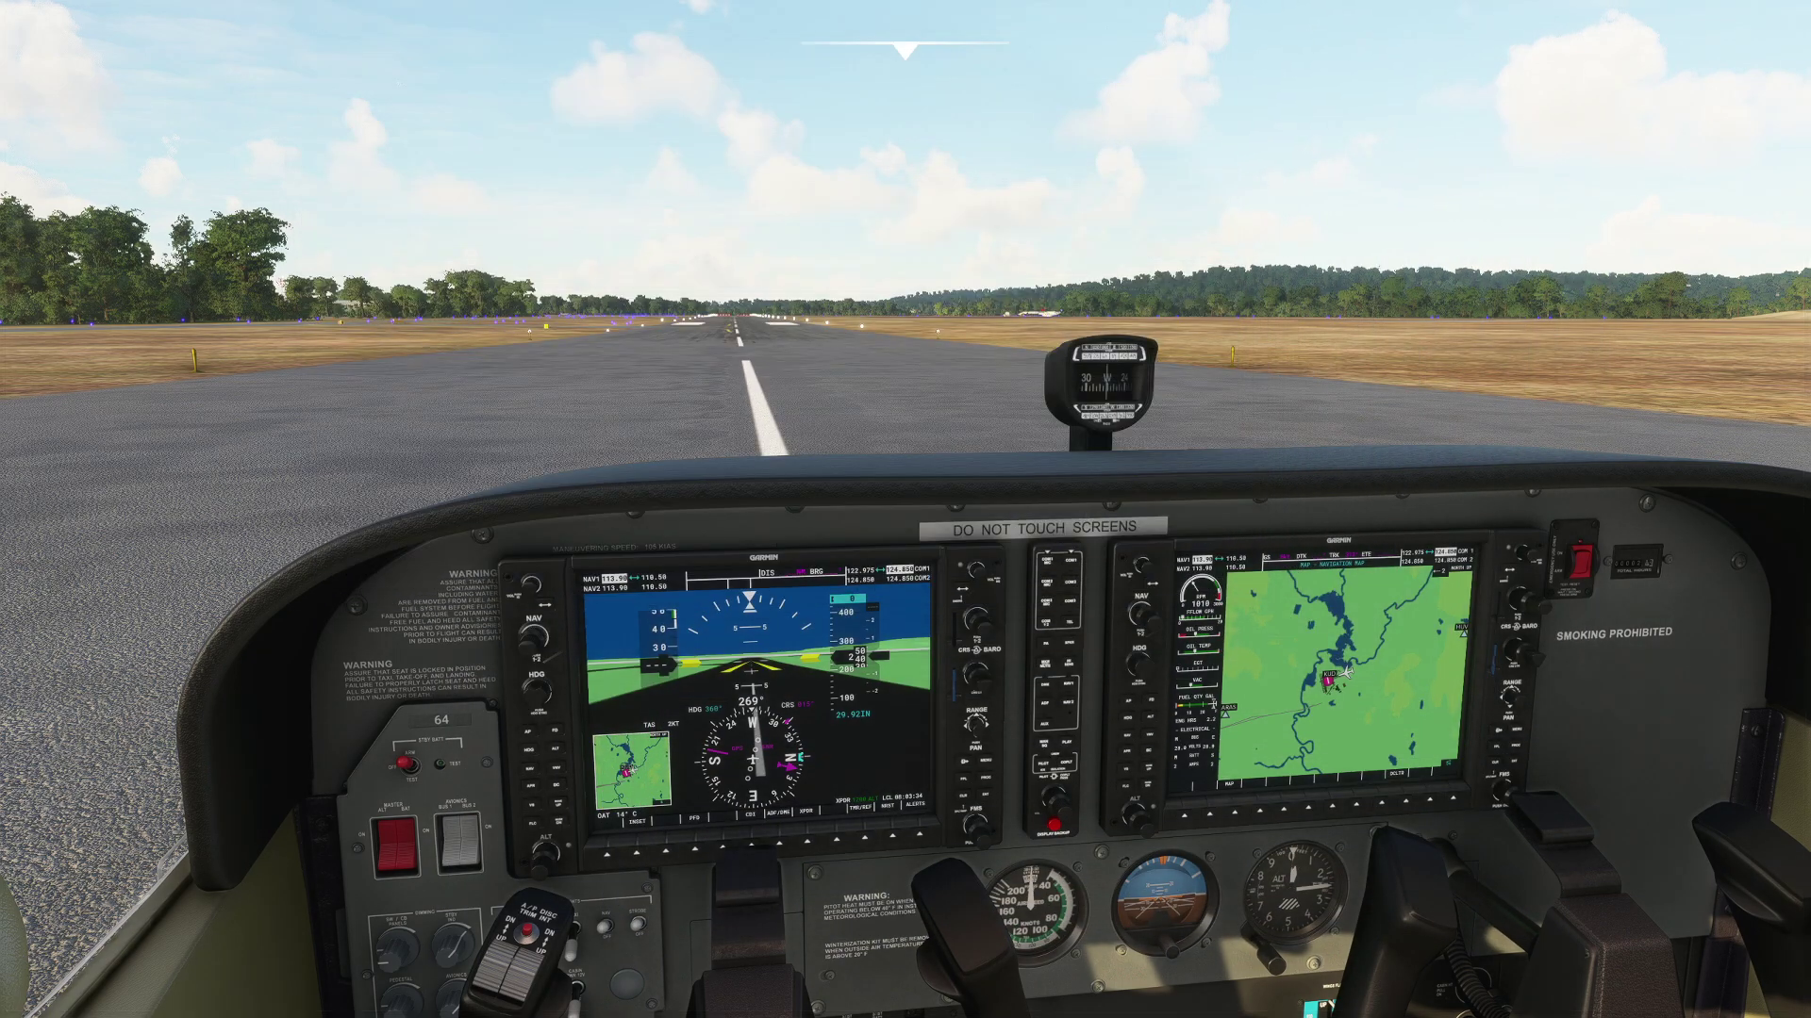
mouse_move(849, 4)
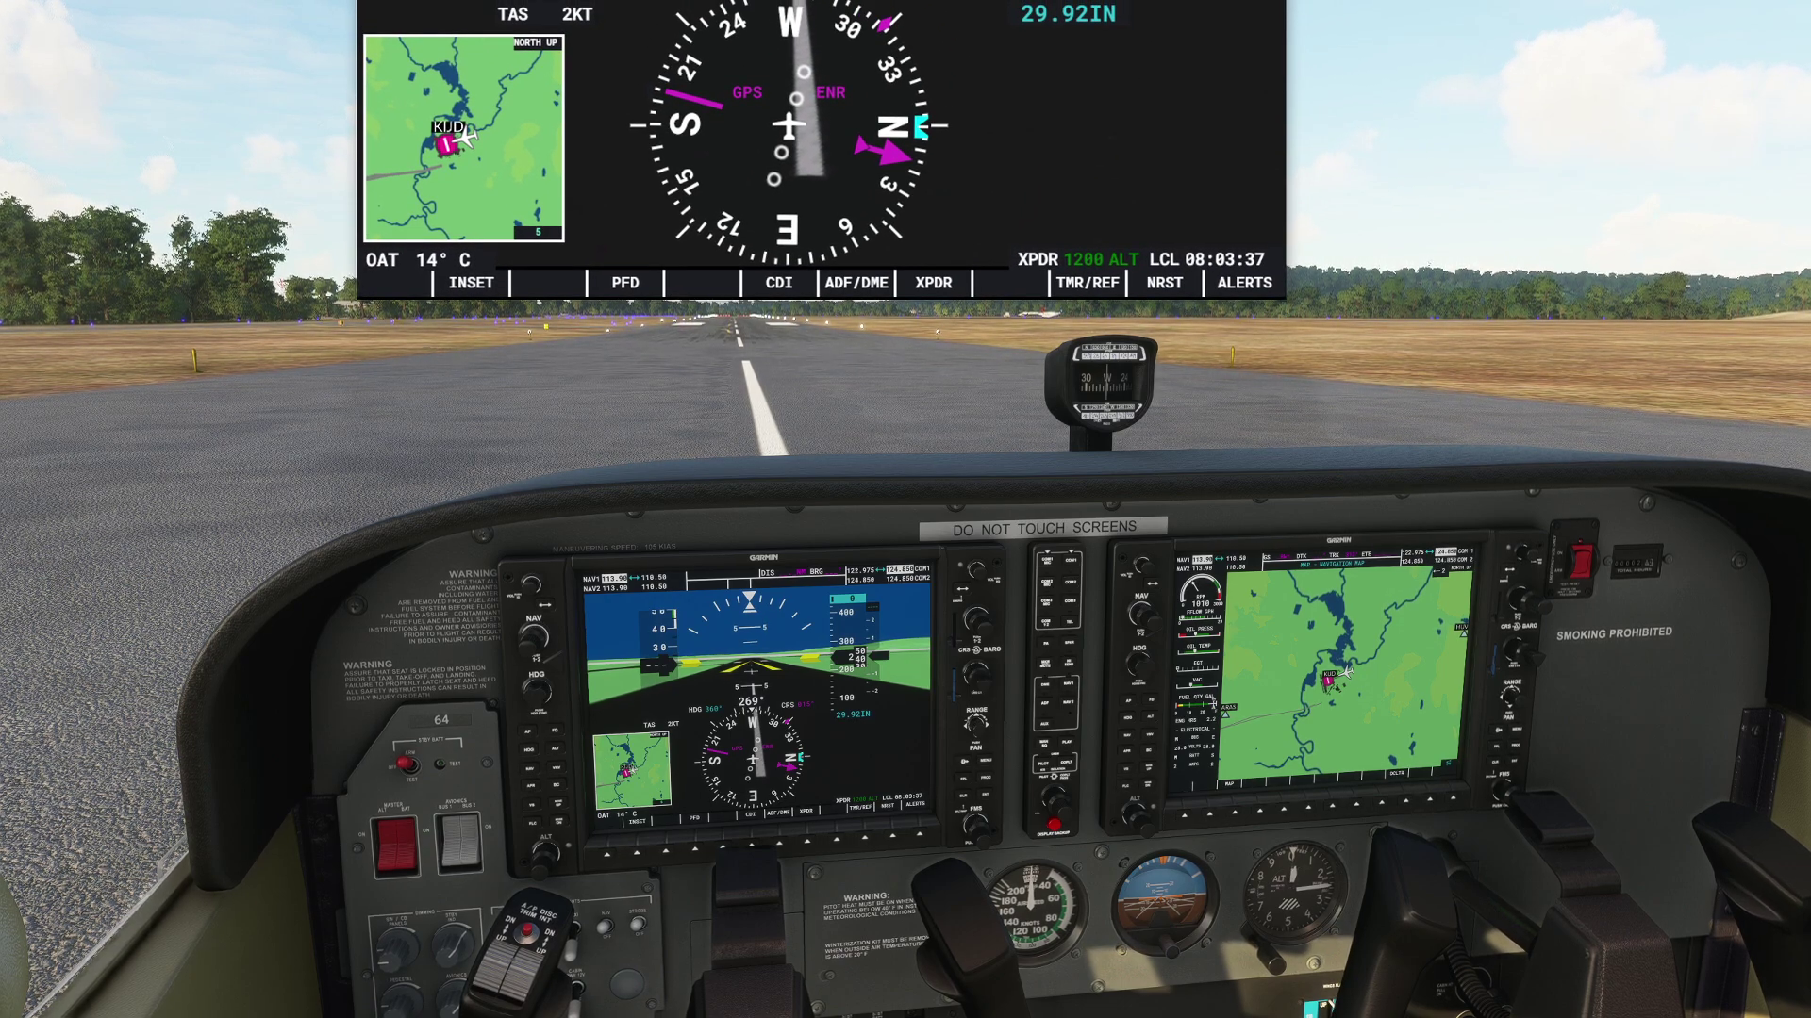
left_click_drag(969, 0, 519, 0)
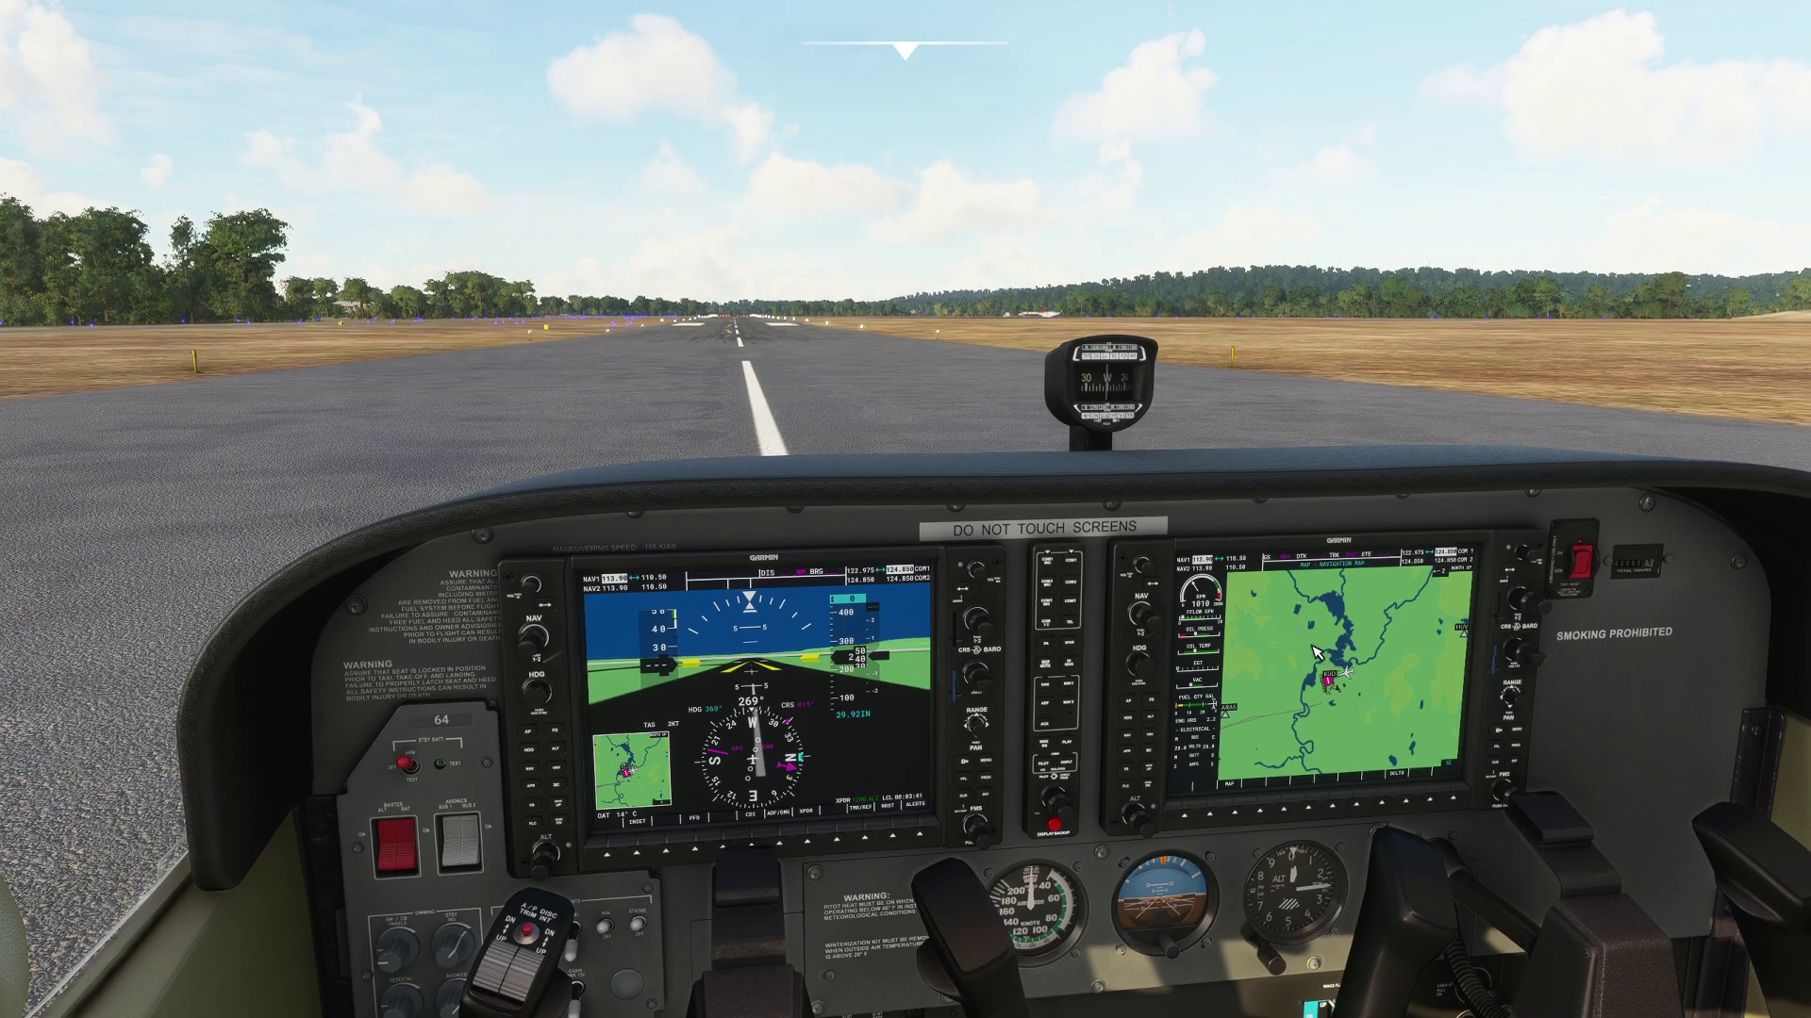
Raise the eye position, bring the pop-out back on screen, and preview the expanded PFD and MFD panes
key("space")
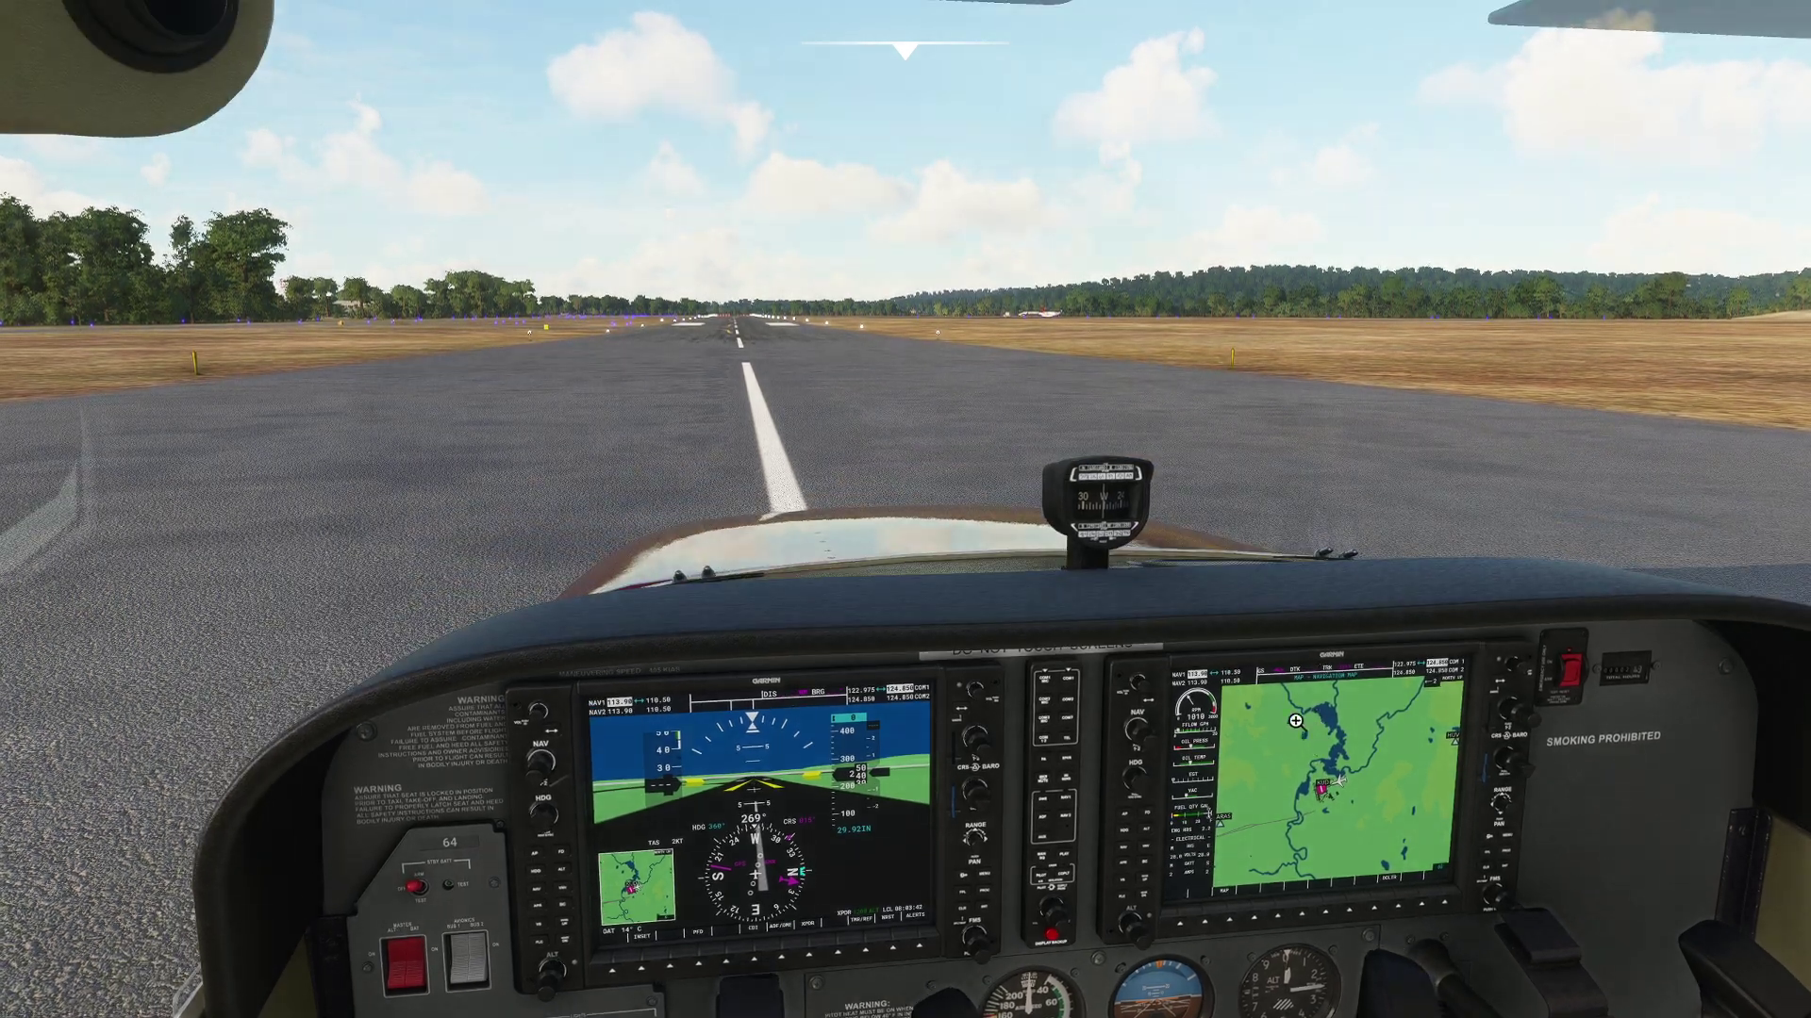
mouse_move(905, 37)
left_click_drag(811, 0, 719, 3)
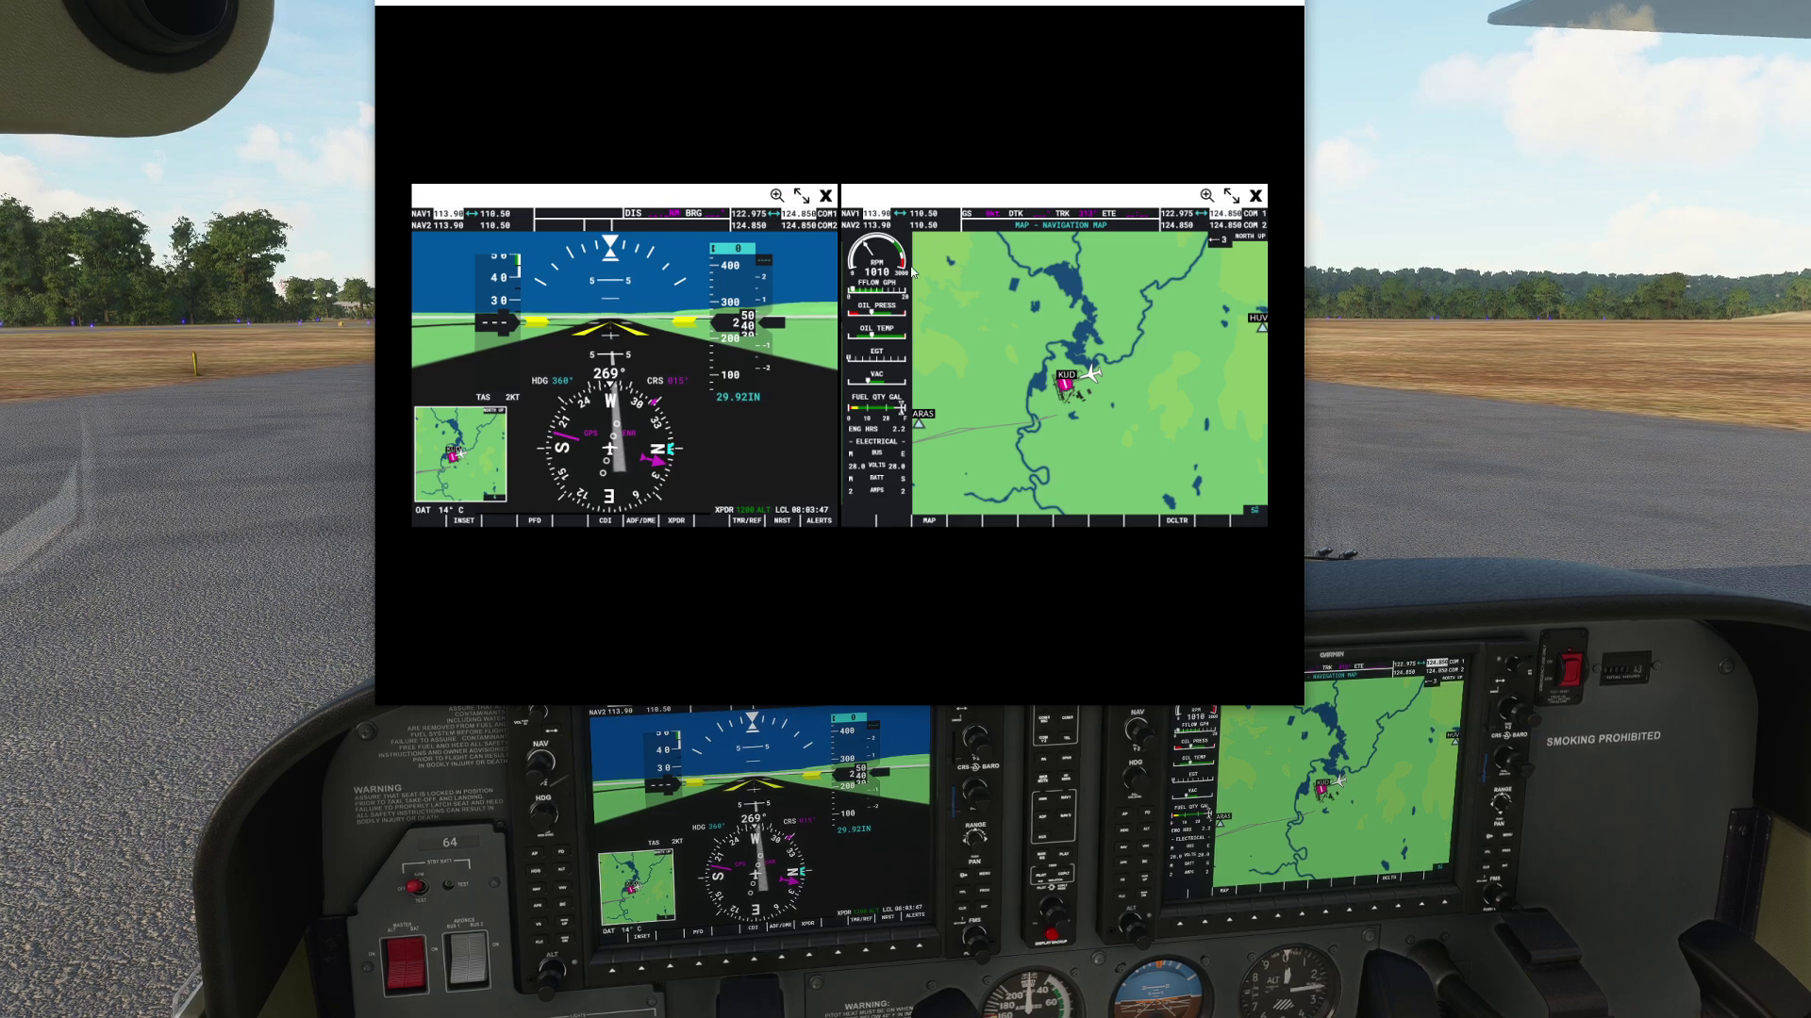
left_click(803, 200)
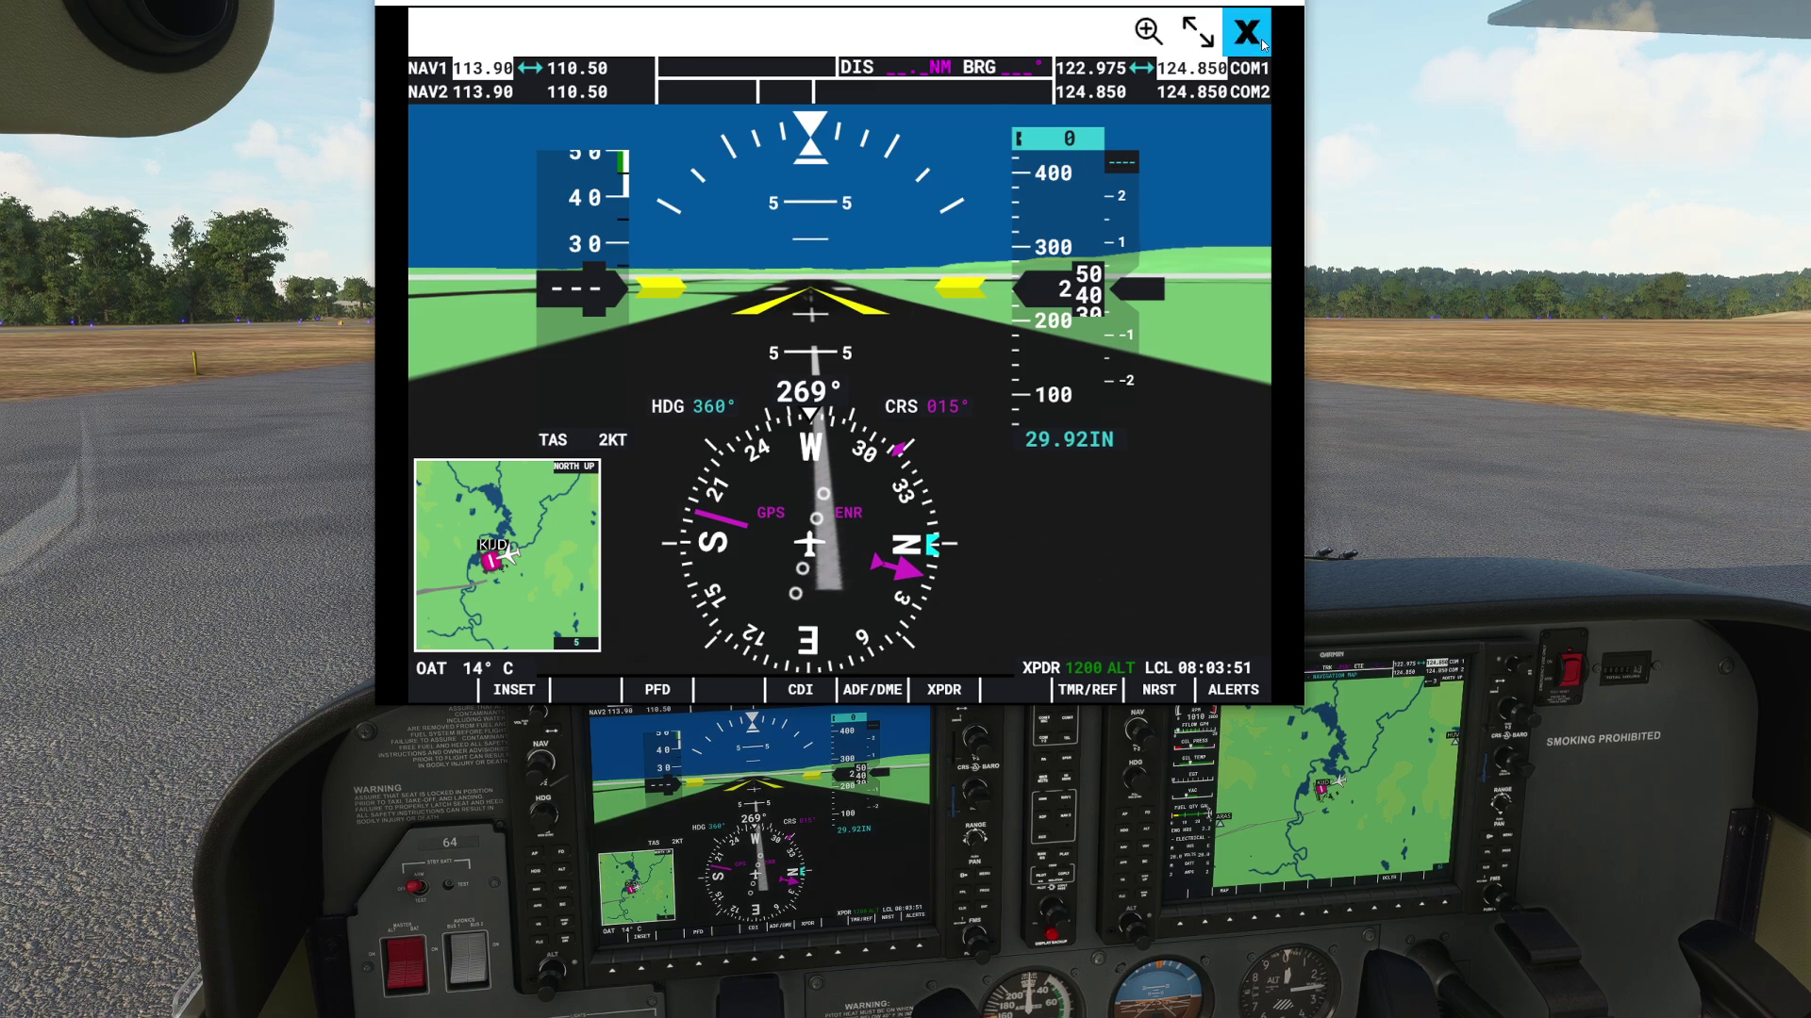
left_click(1247, 33)
left_click(1237, 198)
left_click(1247, 33)
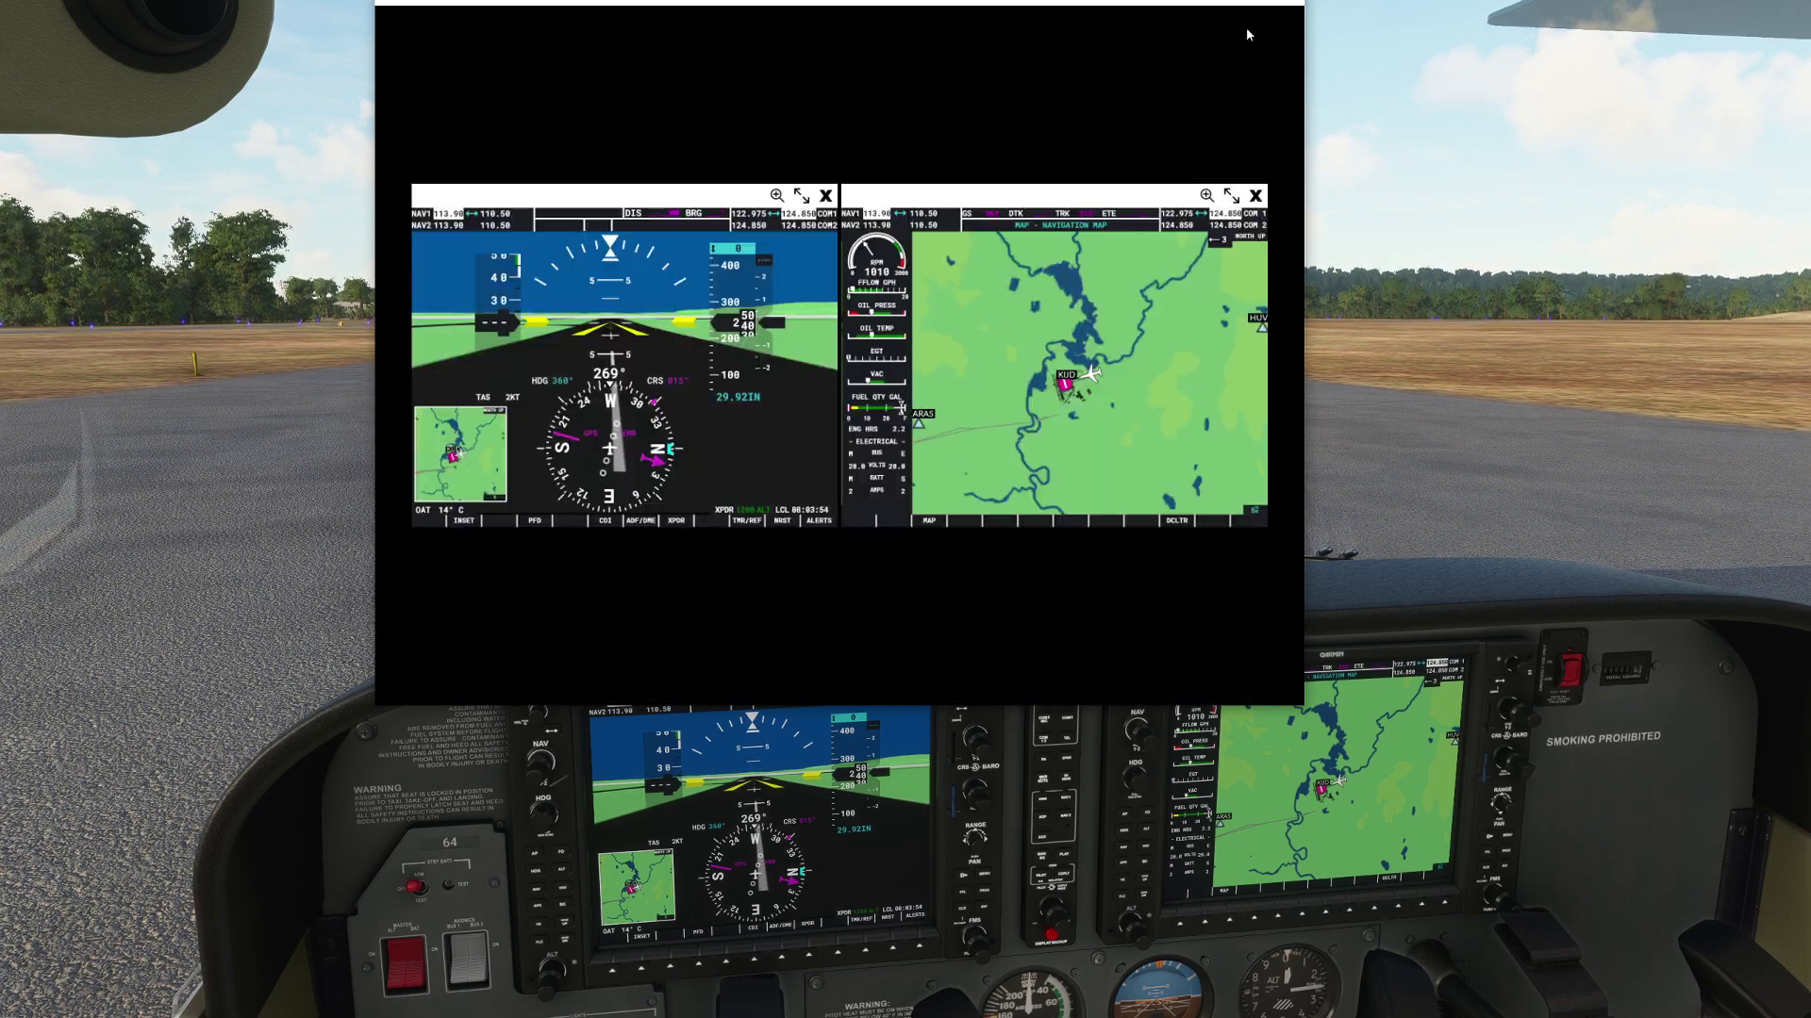
Split the MFD into its own window and arrange it partly overlapping the PFD window
left_click(1207, 195)
left_click_drag(844, 20, 1485, 188)
left_click_drag(880, 3, 580, 105)
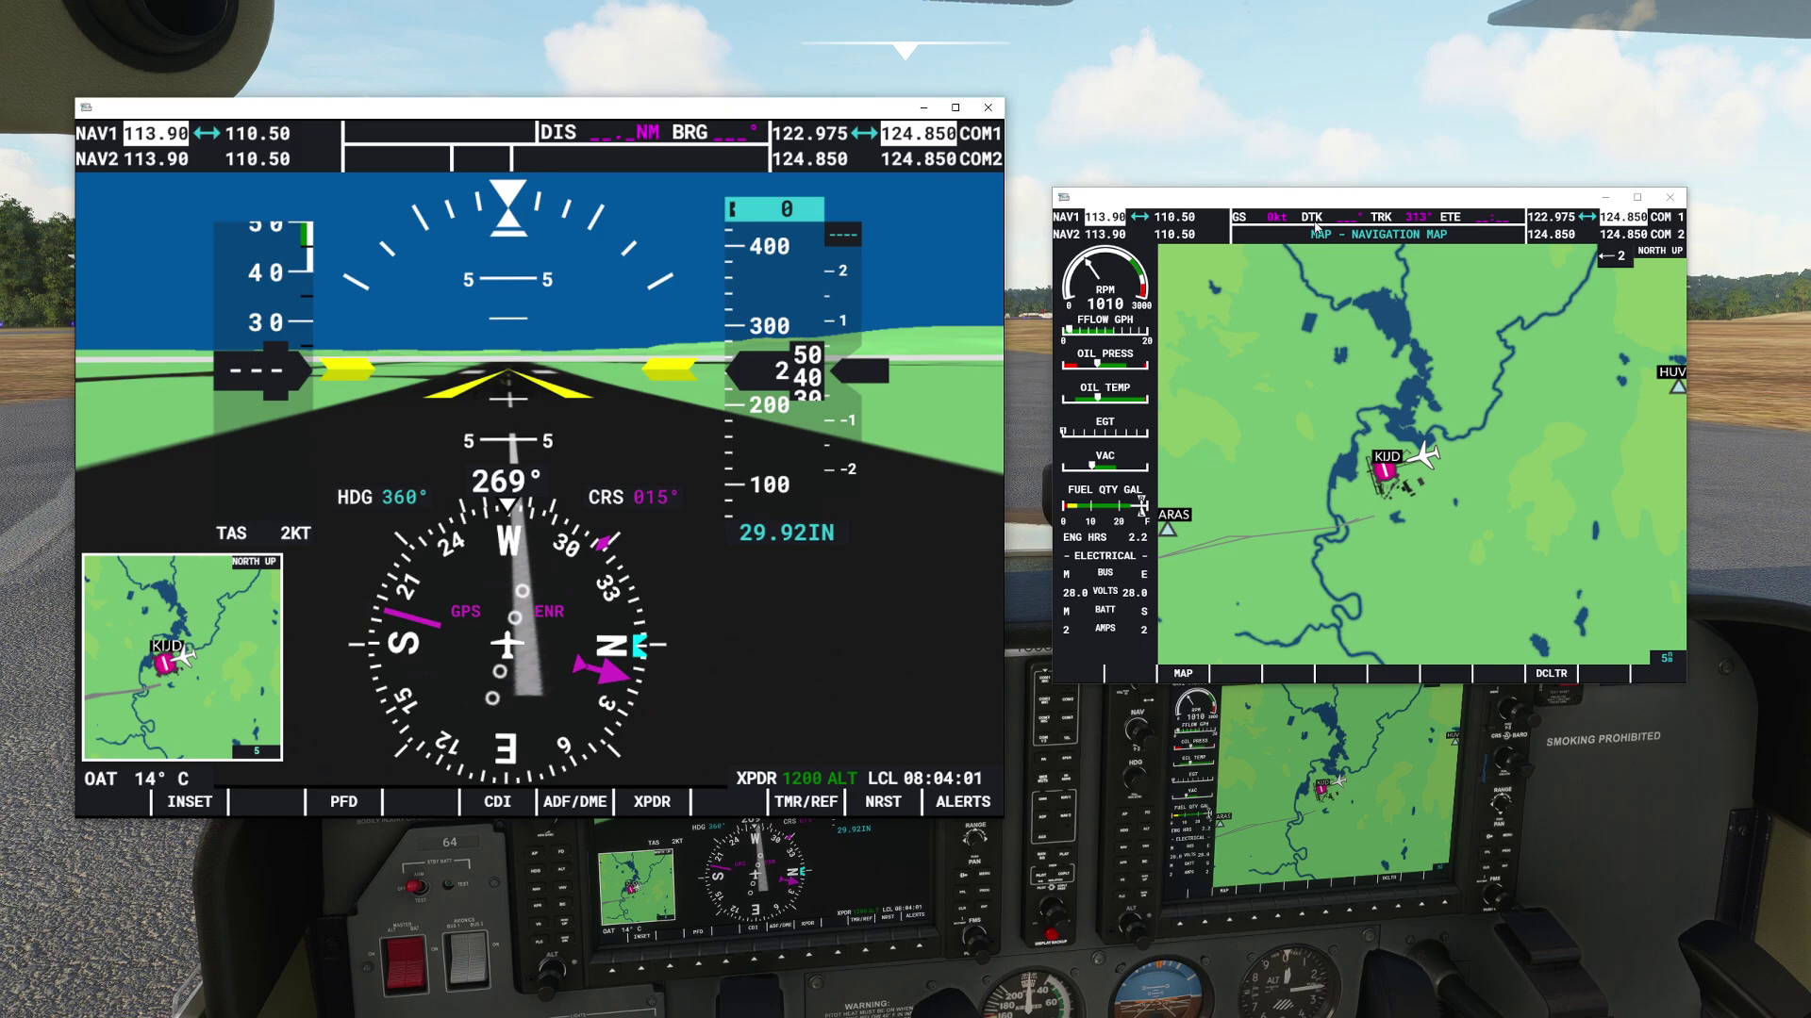
left_click_drag(1367, 200, 1386, 276)
left_click_drag(510, 108, 602, 107)
left_click_drag(1421, 288, 1285, 195)
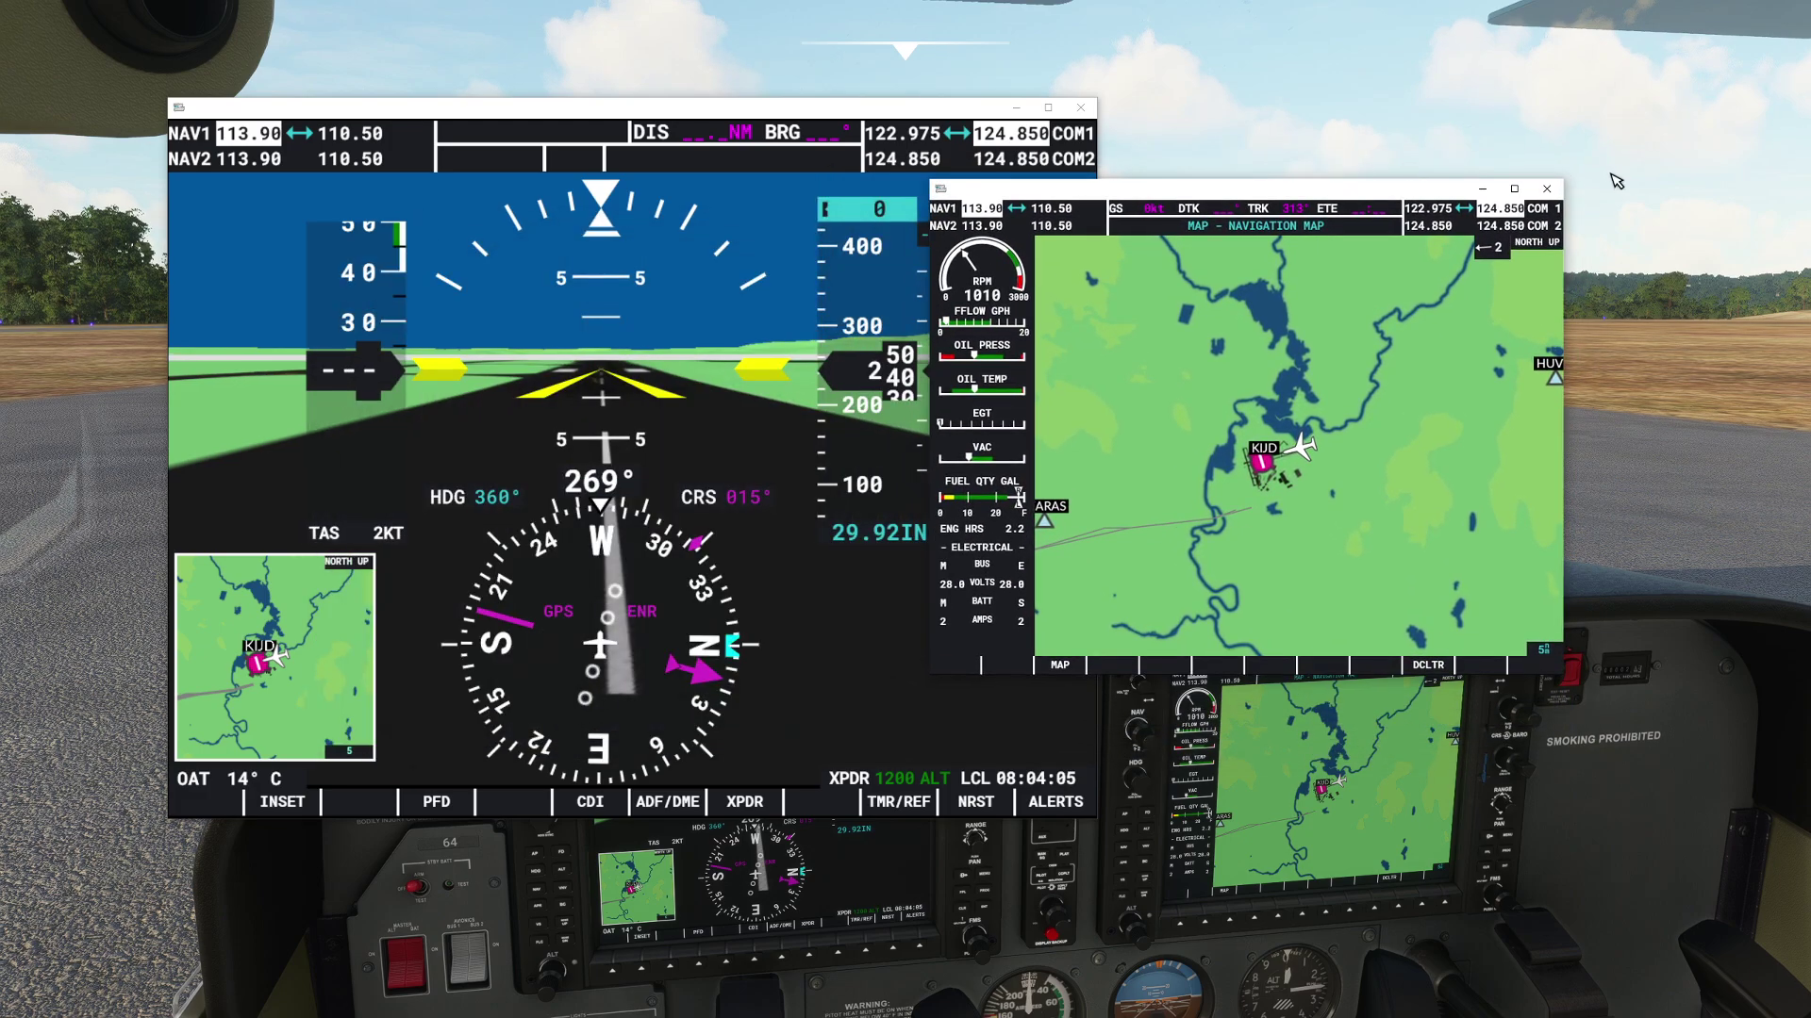
Close both display windows and pop the PFD and MFD out again into one window
left_click(1546, 188)
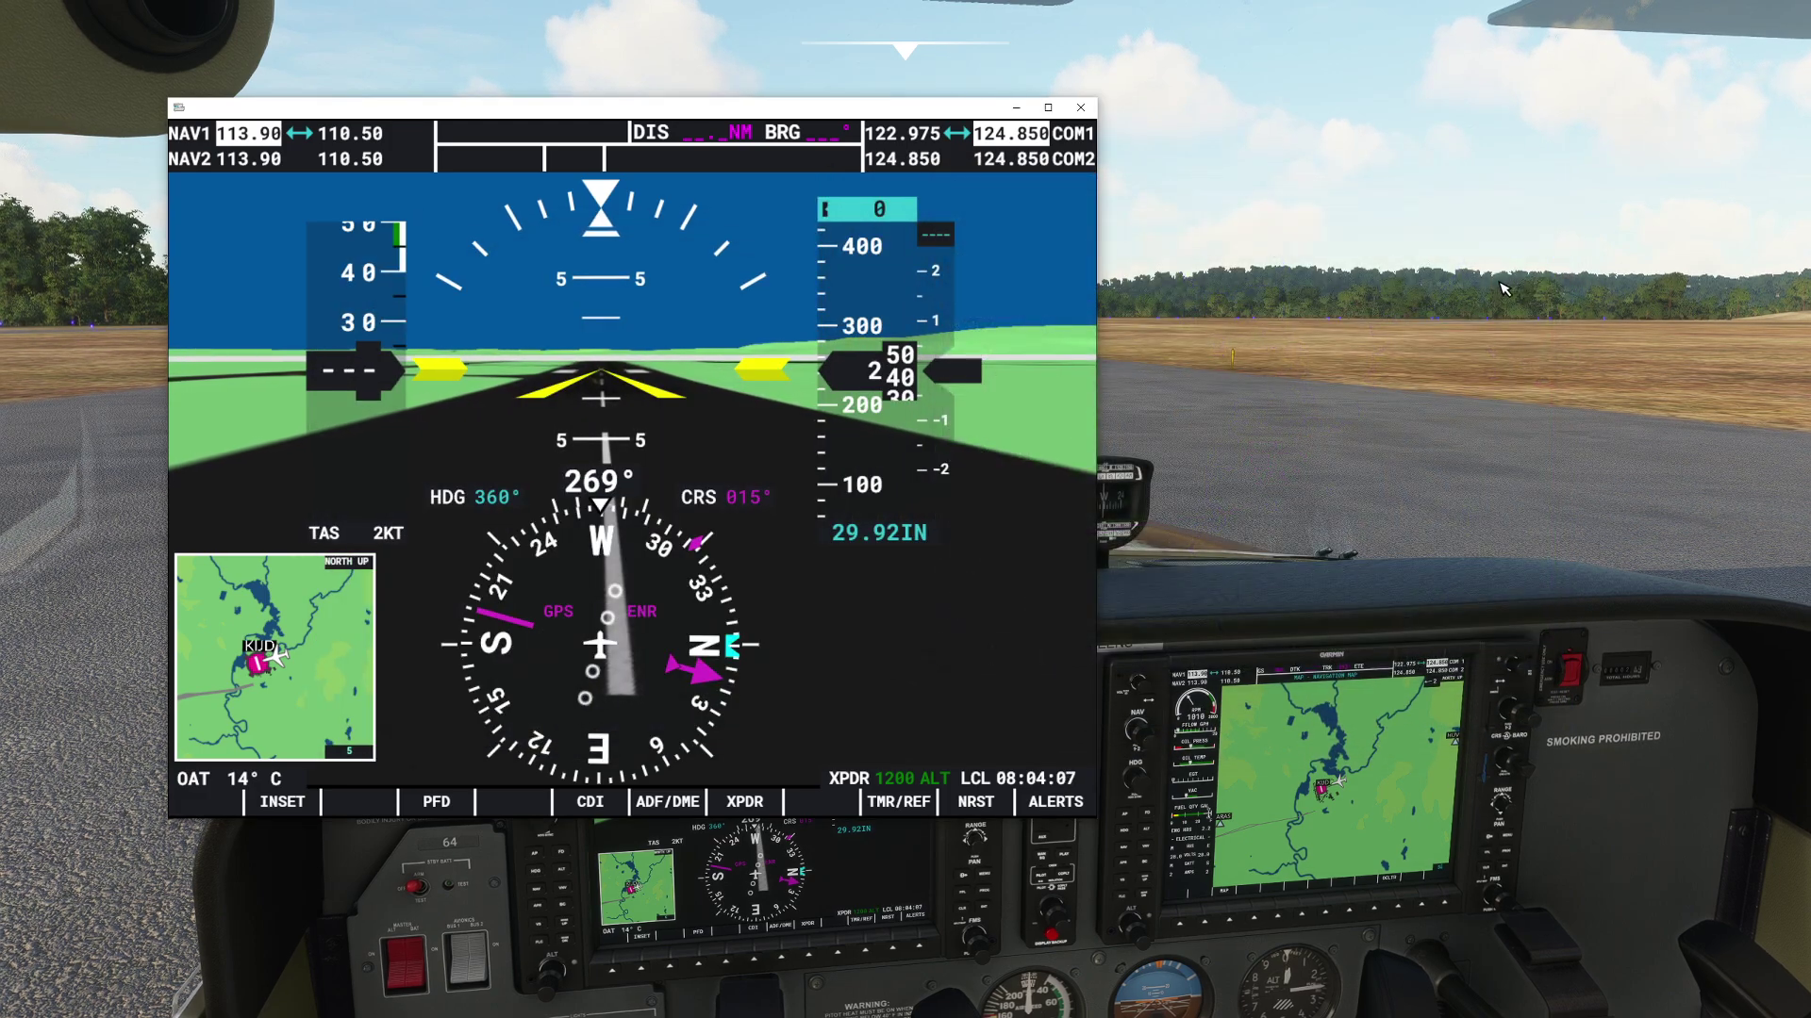
left_click(1081, 107)
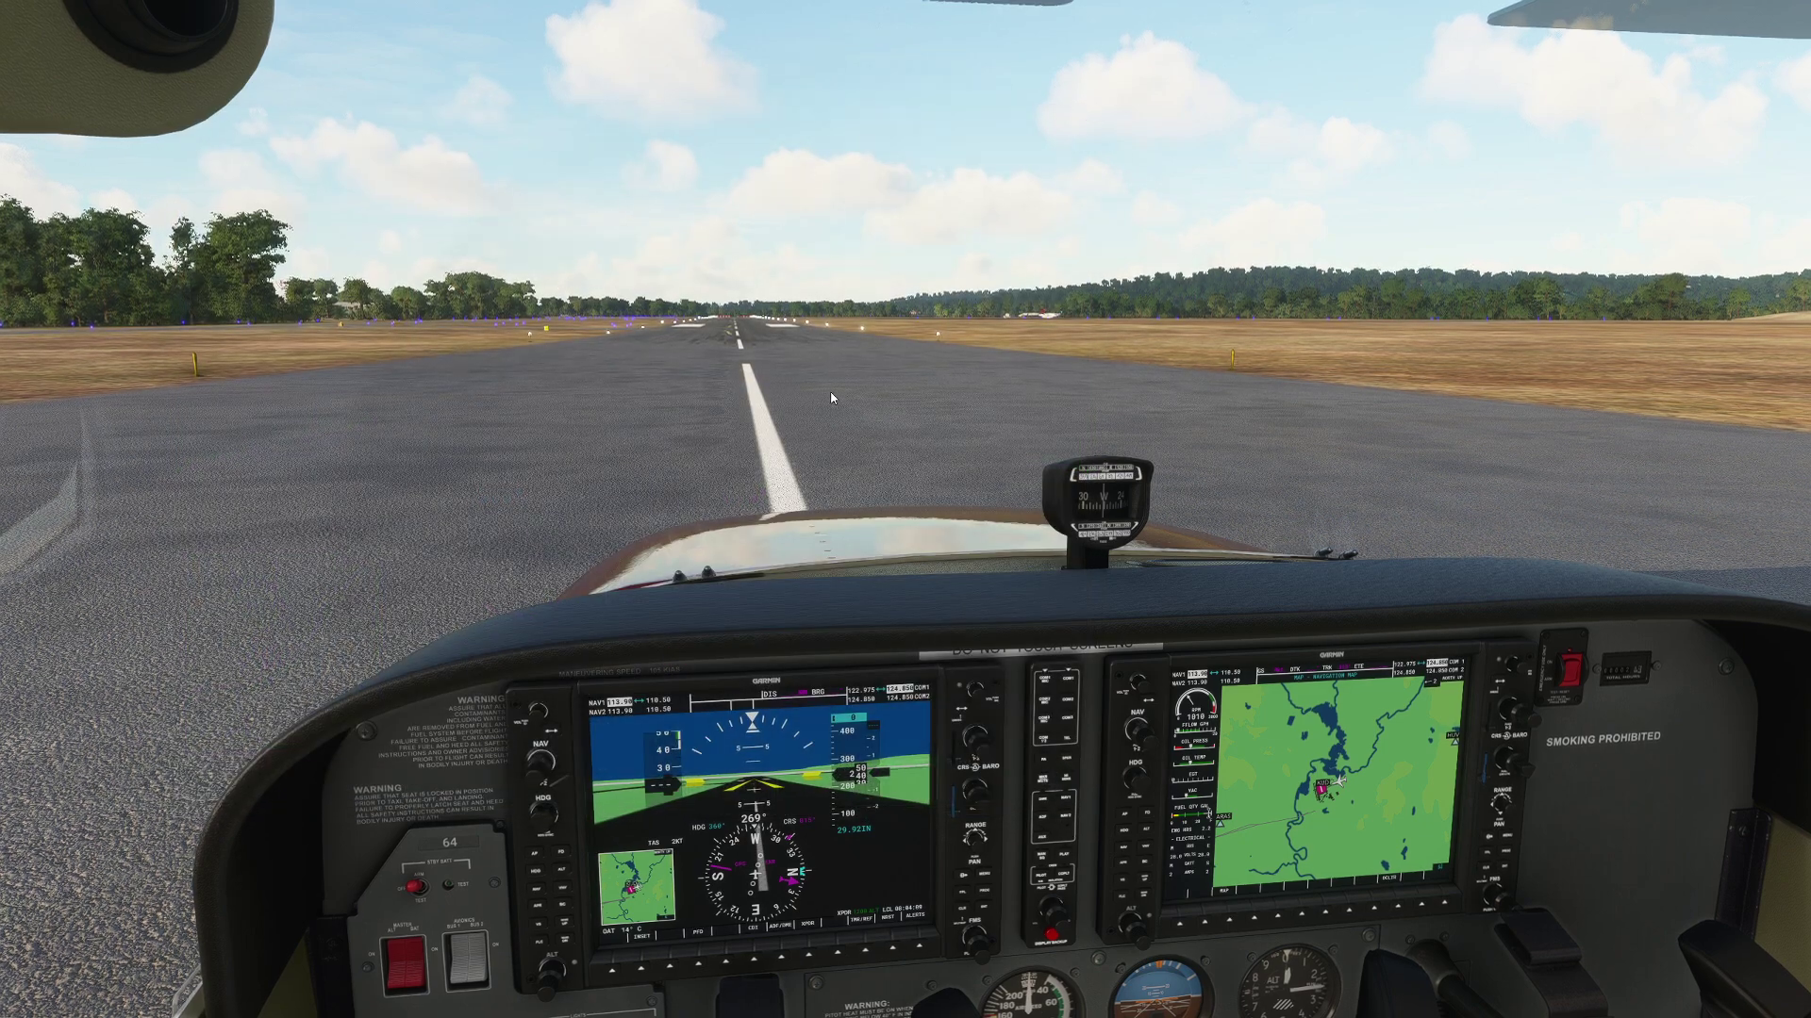
left_click(777, 772, "alt")
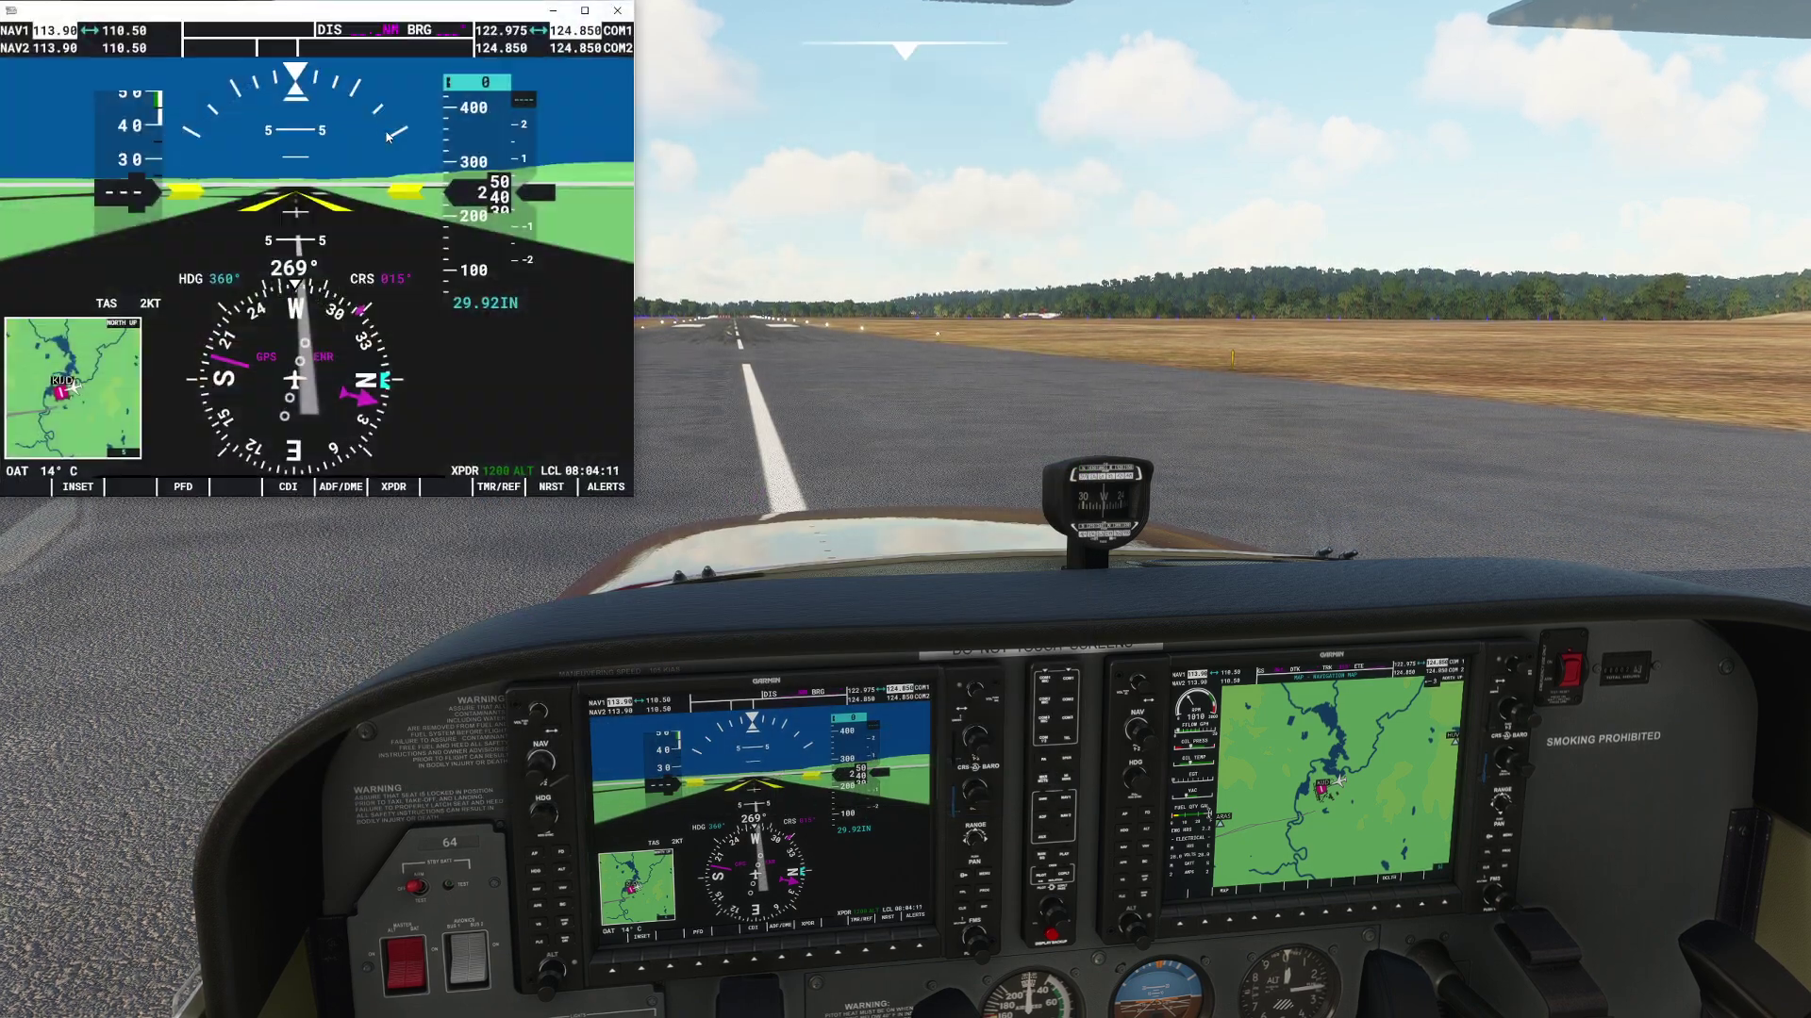
left_click_drag(385, 24, 725, 106)
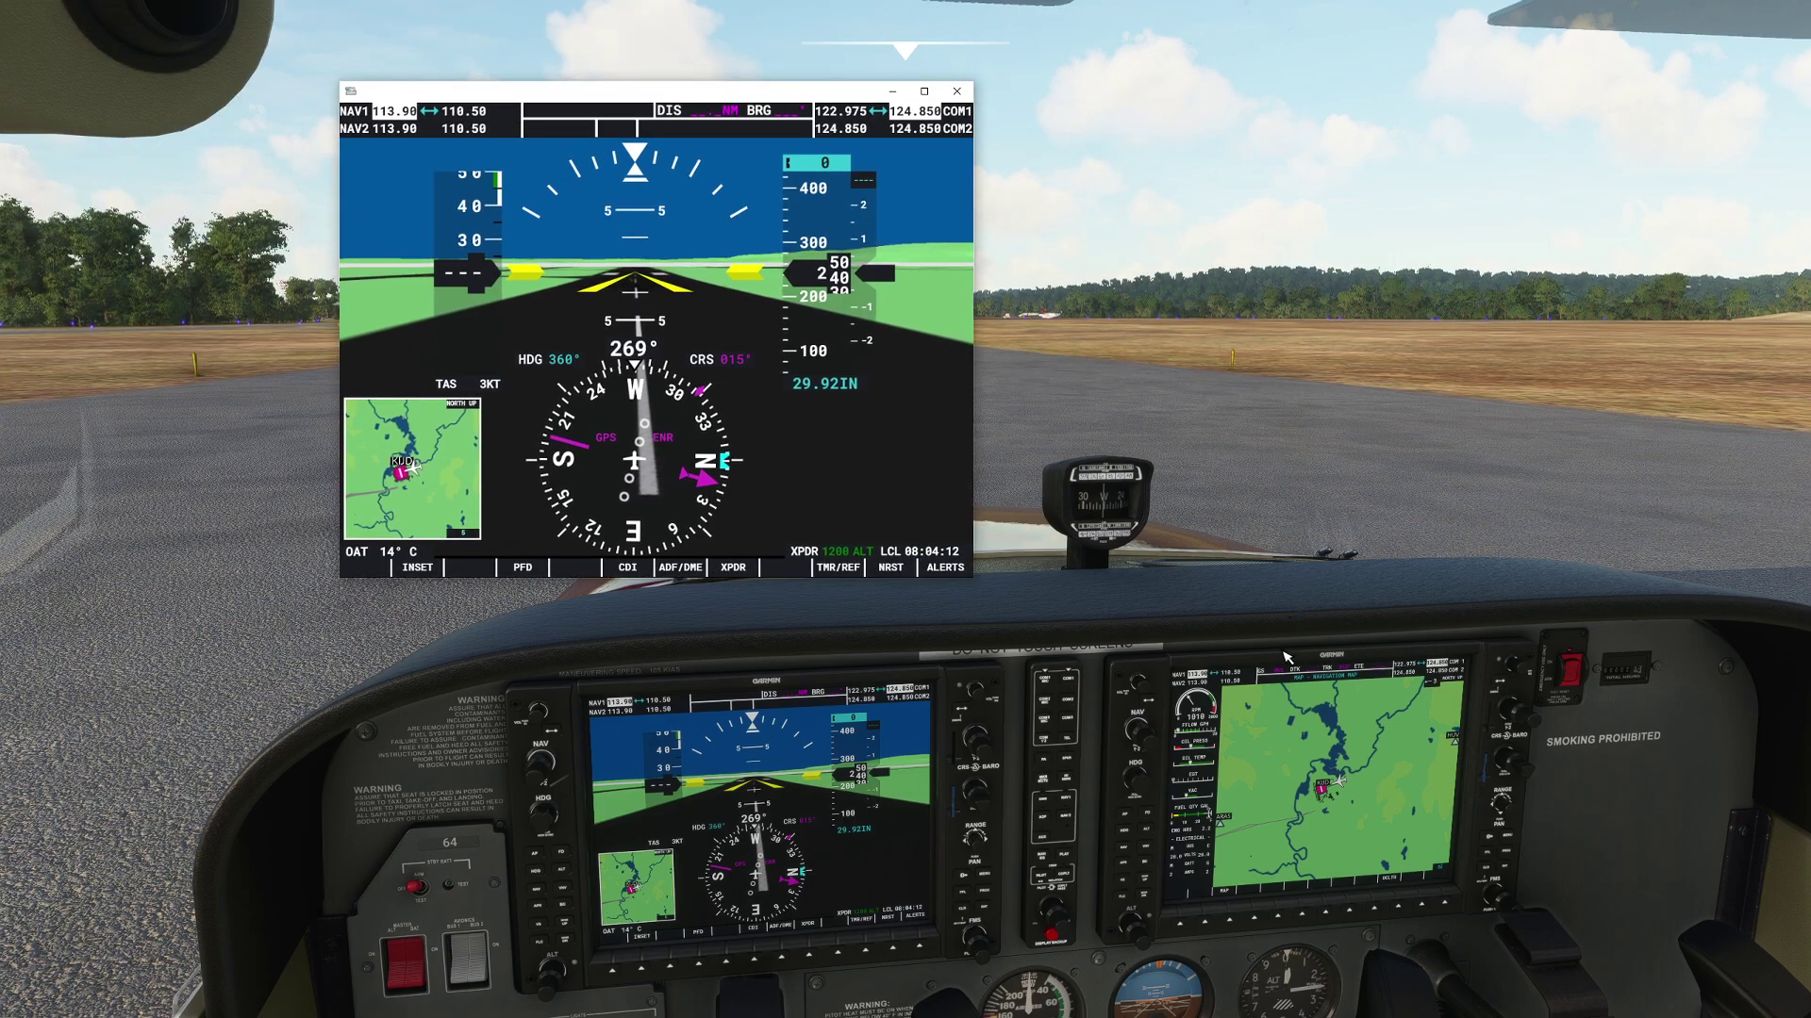
left_click(1294, 733, "alt")
left_click_drag(650, 91, 792, 115)
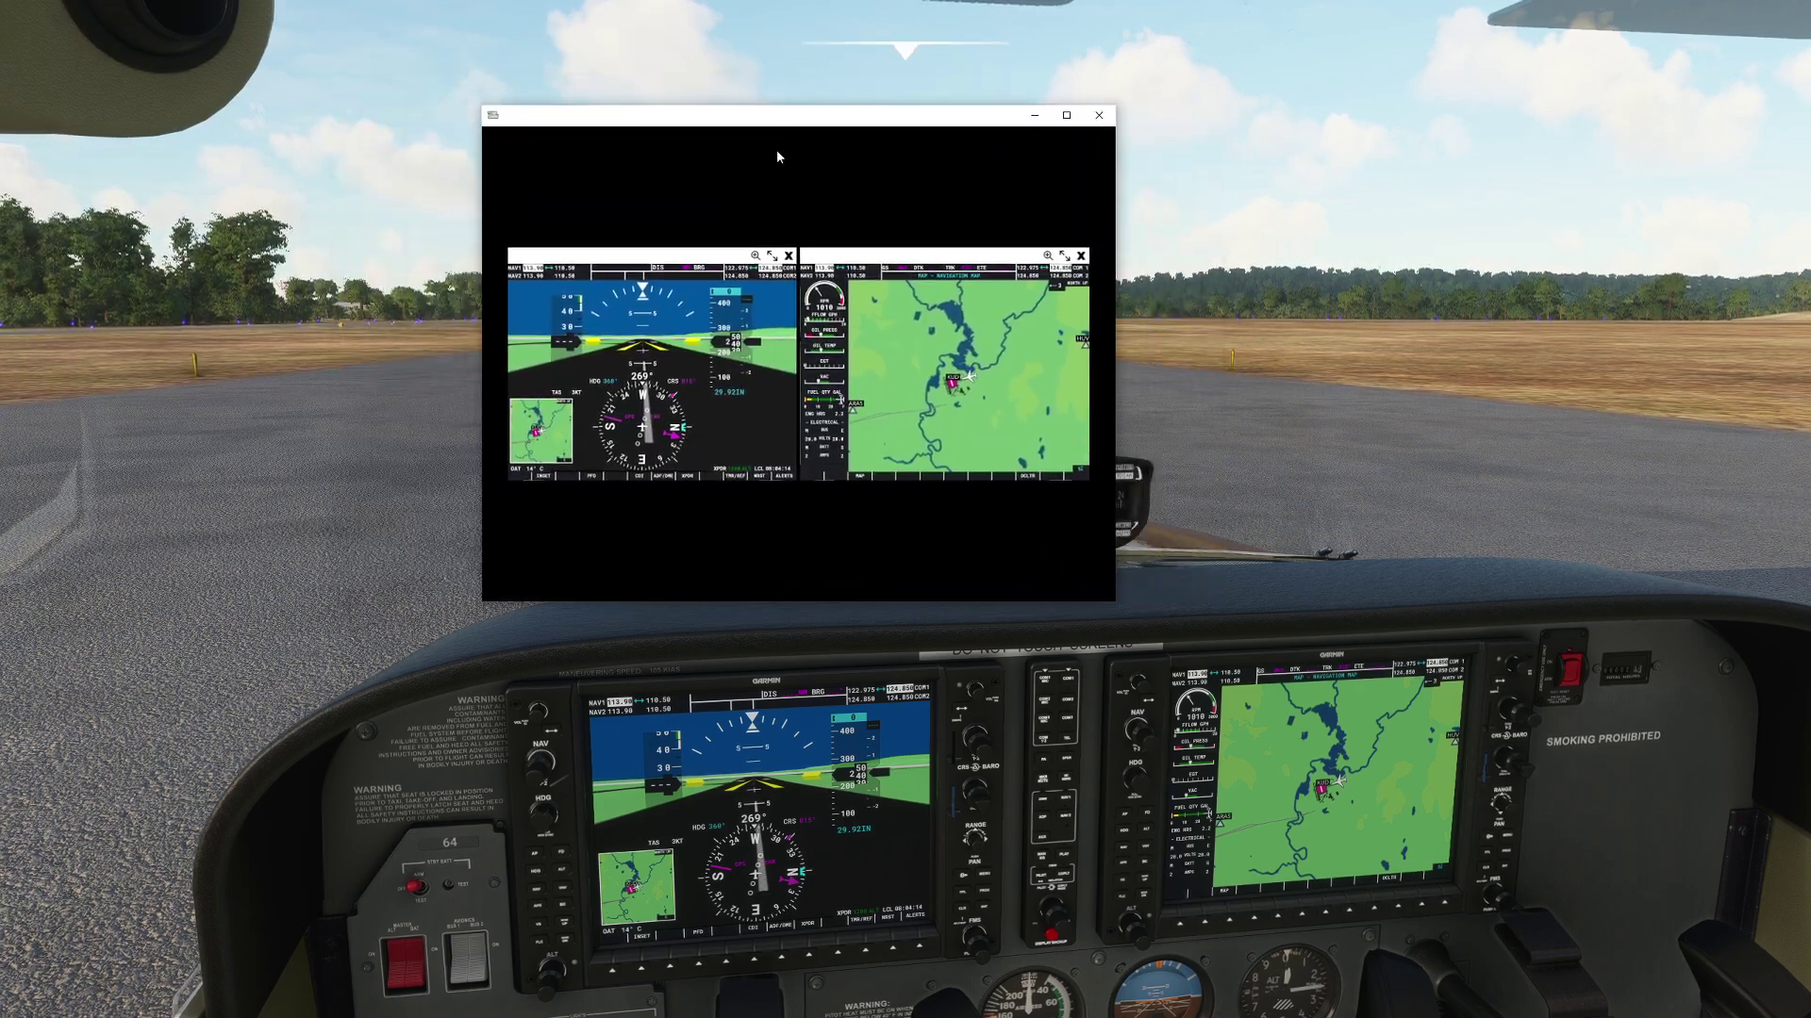
Separate the map into its own window, placed to the right of the PFD
left_click(1063, 255)
left_click_drag(876, 122, 604, 138)
left_click(1313, 170)
left_click_drag(1312, 173, 1313, 158)
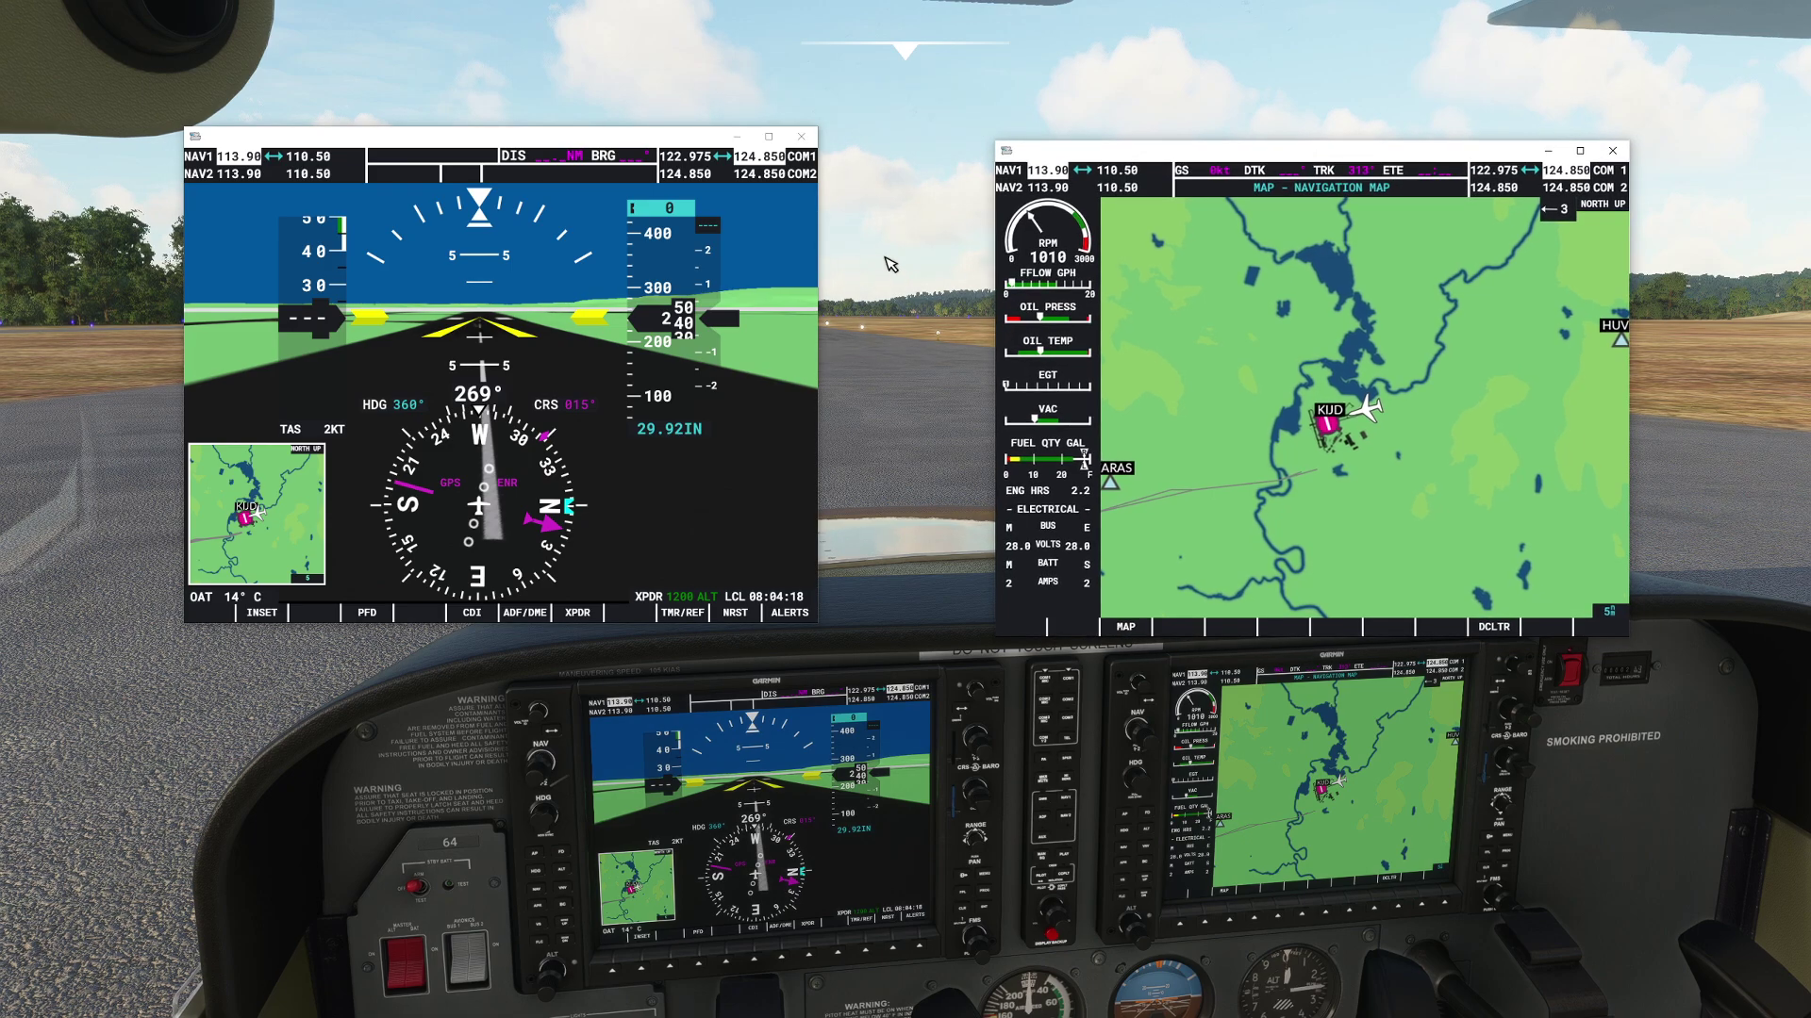
Switch to the external view, orbit behind the Cessna, and close the PFD window
key("End")
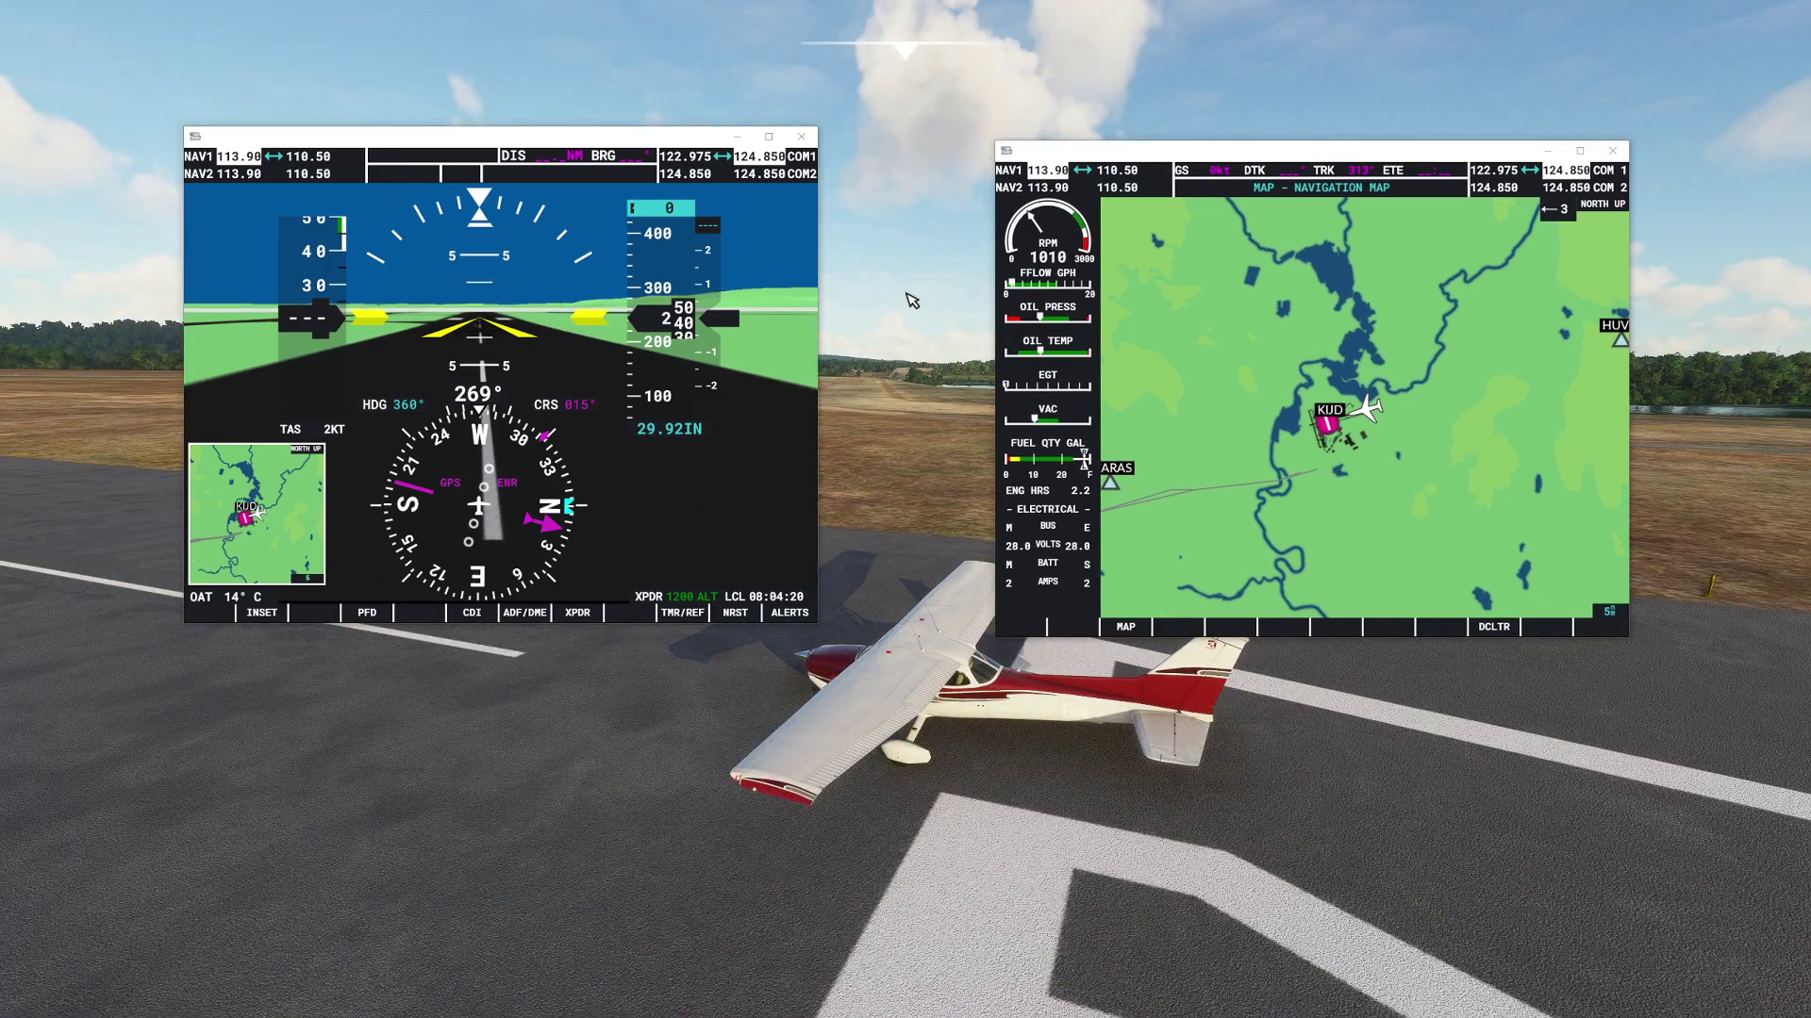
left_click_drag(913, 373, 557, 275)
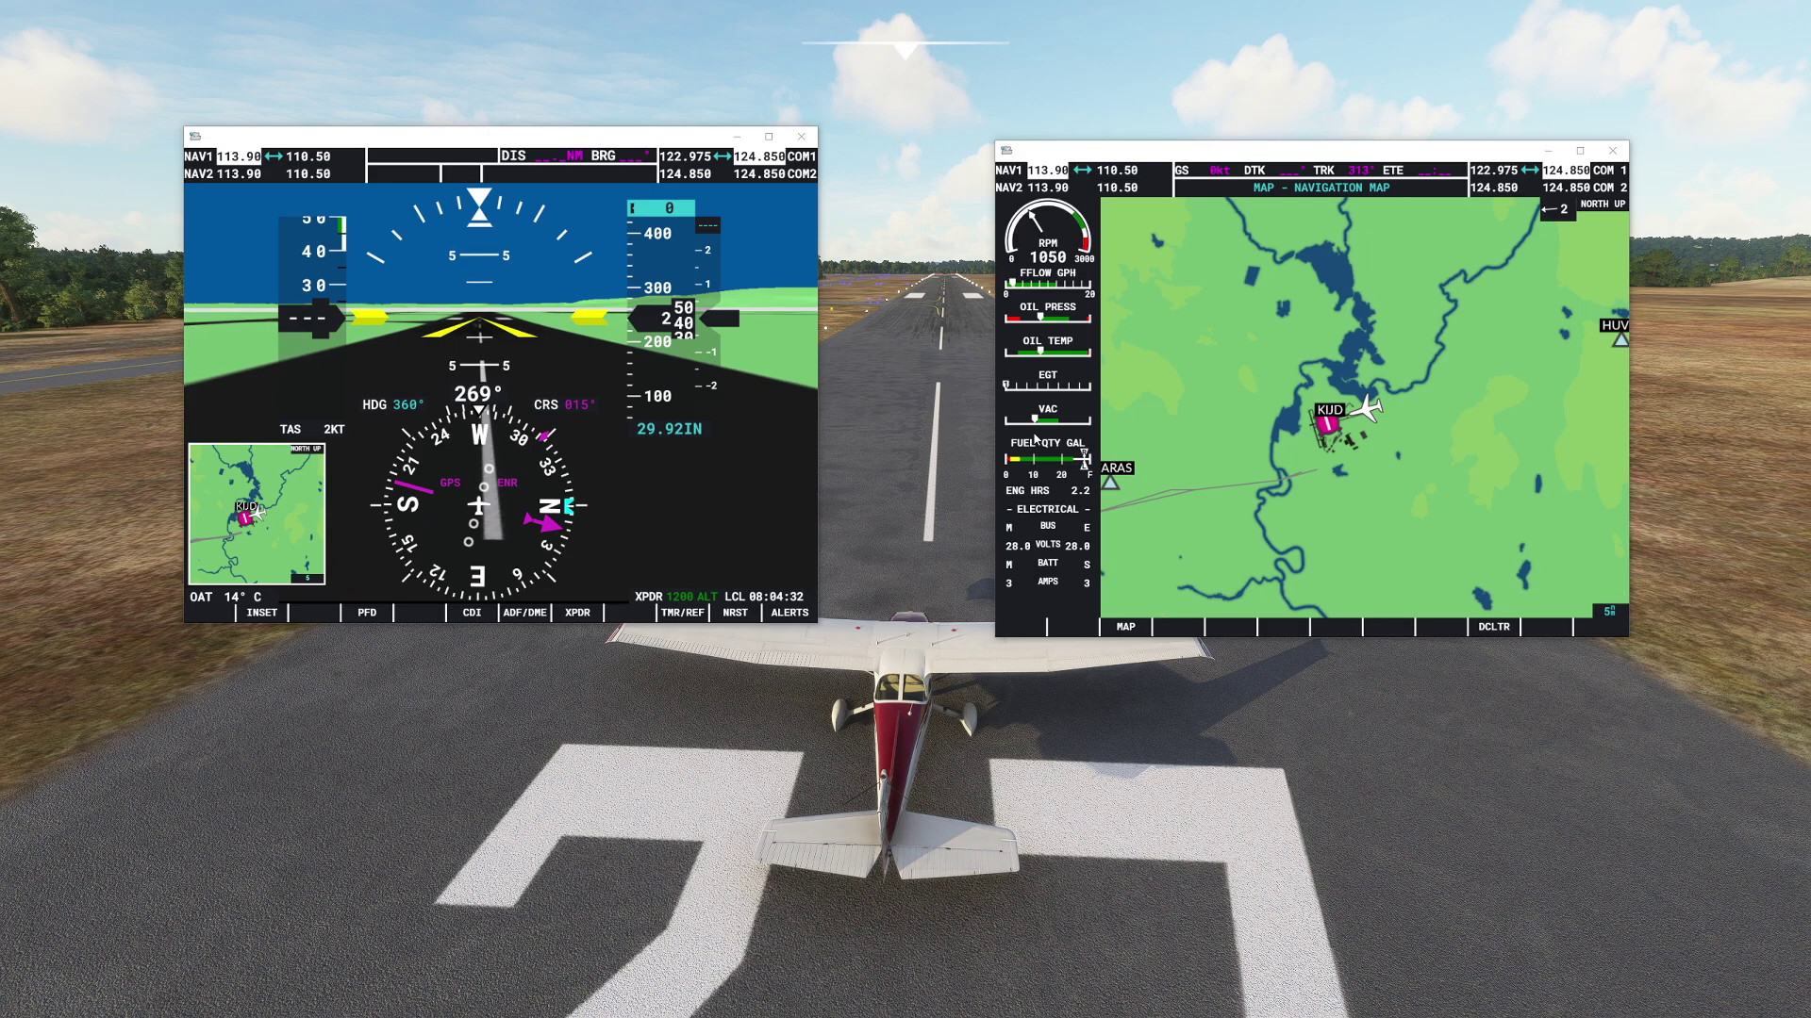
mouse_move(1239, 161)
left_mouse_down()
mouse_move(1275, 69)
mouse_move(1203, 403)
mouse_move(1254, 157)
left_mouse_up()
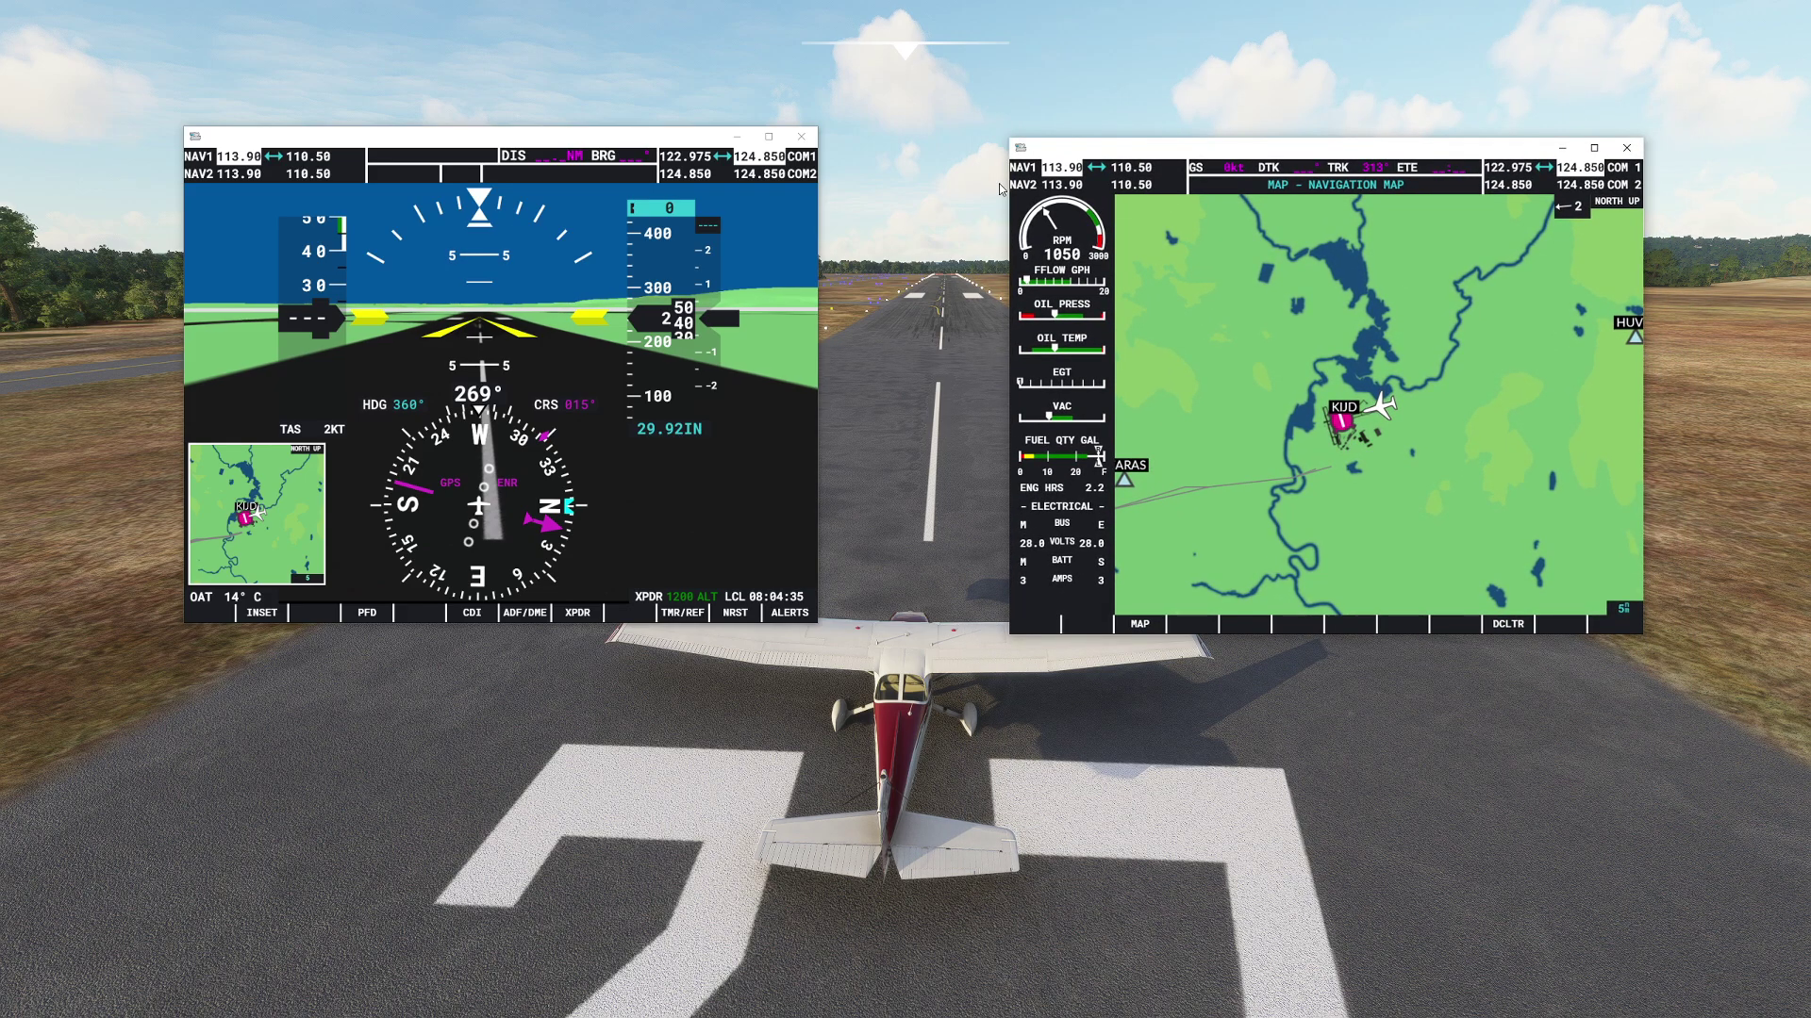
left_click(802, 138)
Close the MFD window, return to the cockpit view, and look around to the right
left_click(1627, 148)
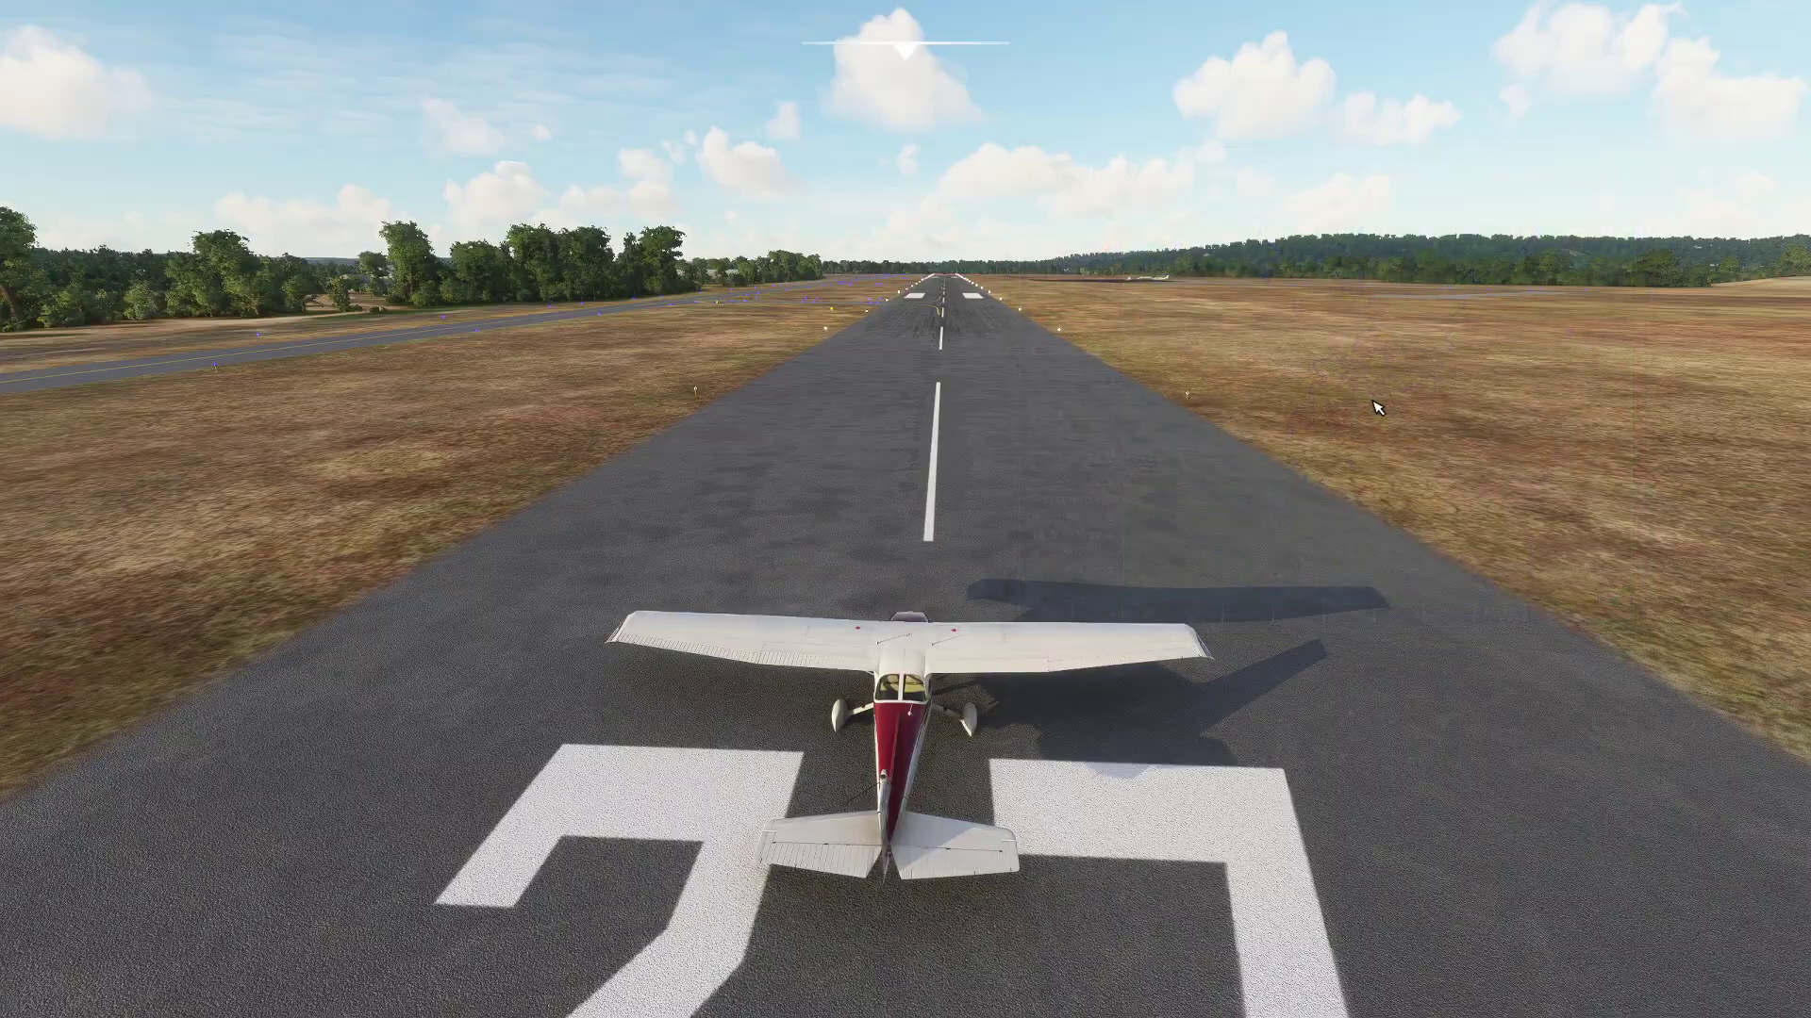
key("End")
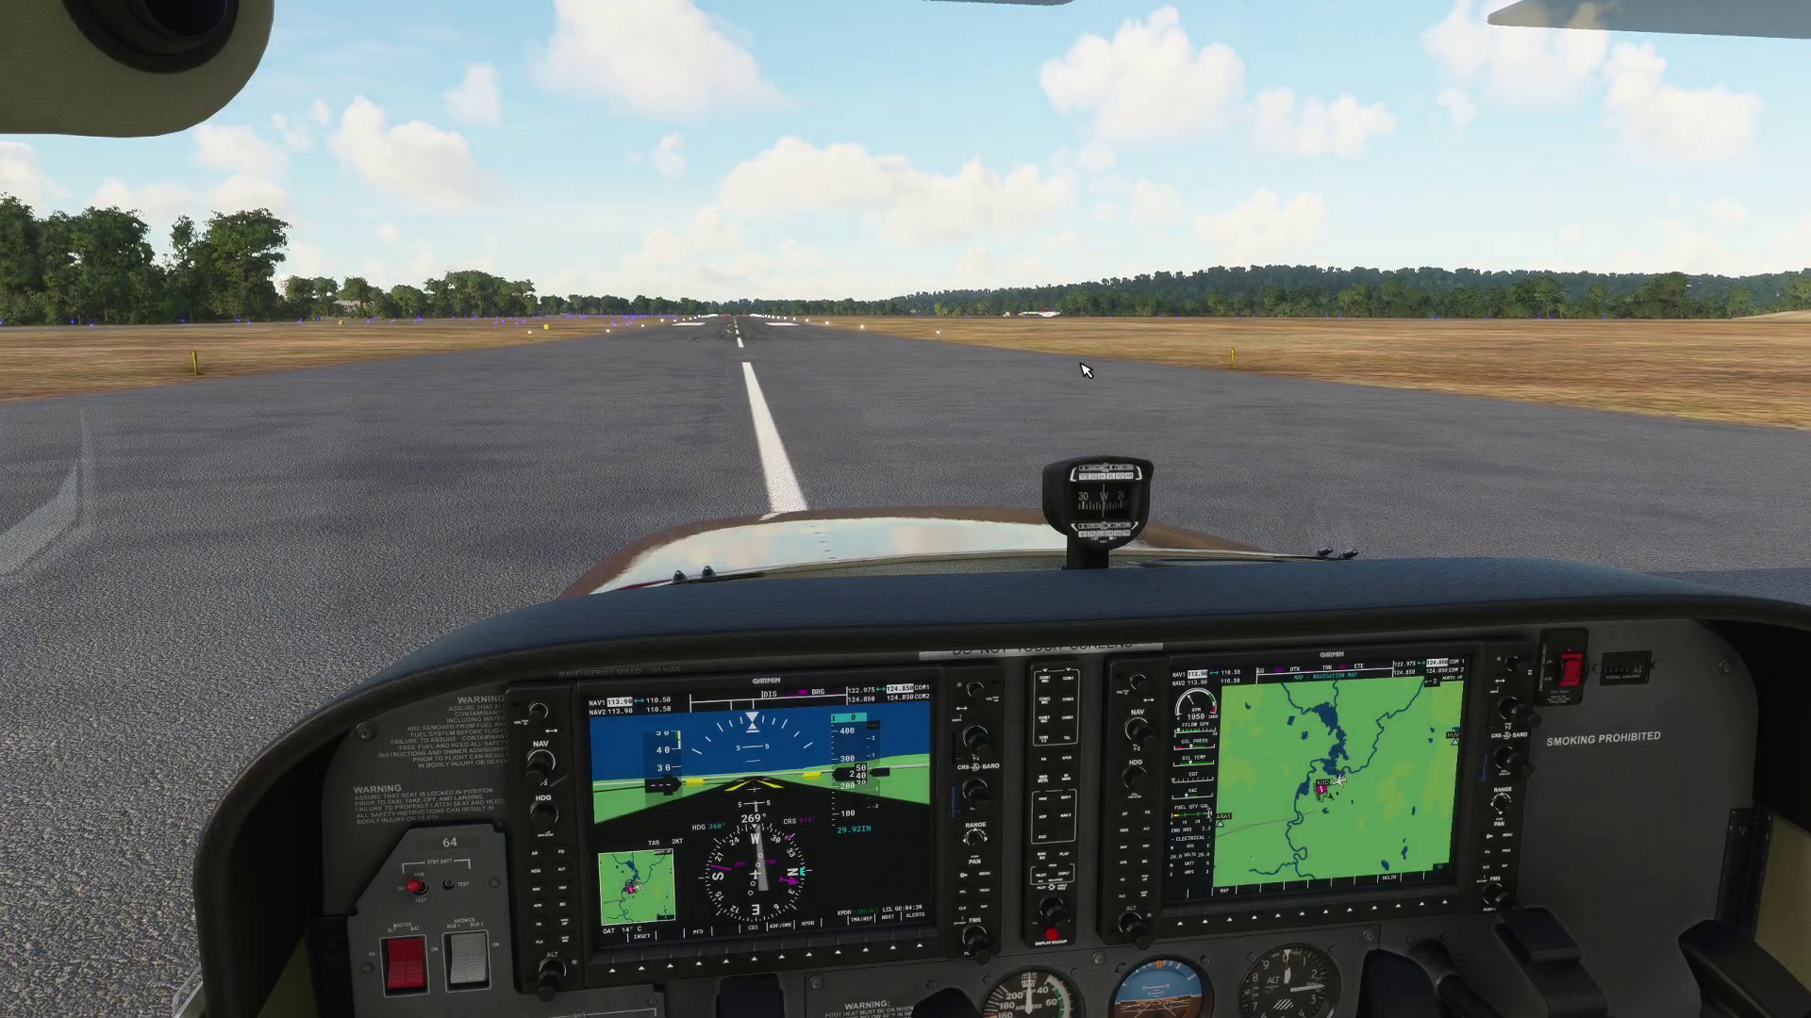
mouse_move(981, 10)
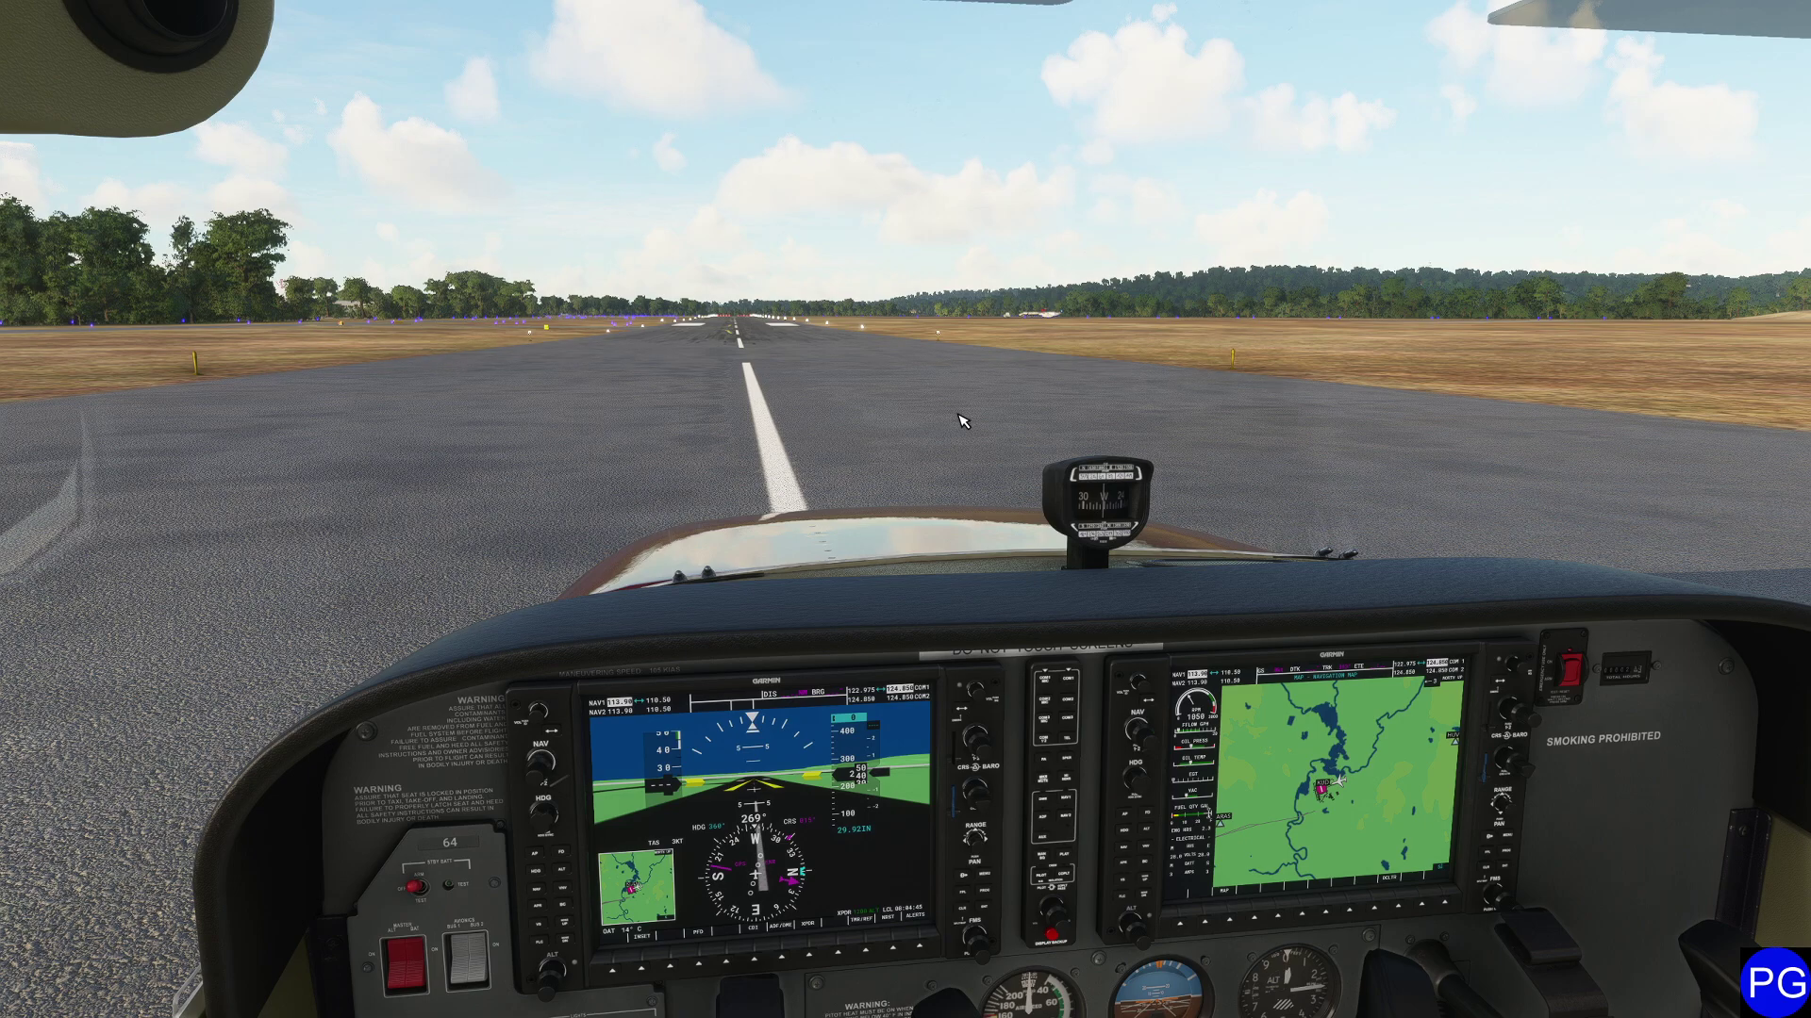
mouse_move(958, 414)
left_mouse_down()
mouse_move(1094, 430)
mouse_move(972, 423)
left_mouse_up()
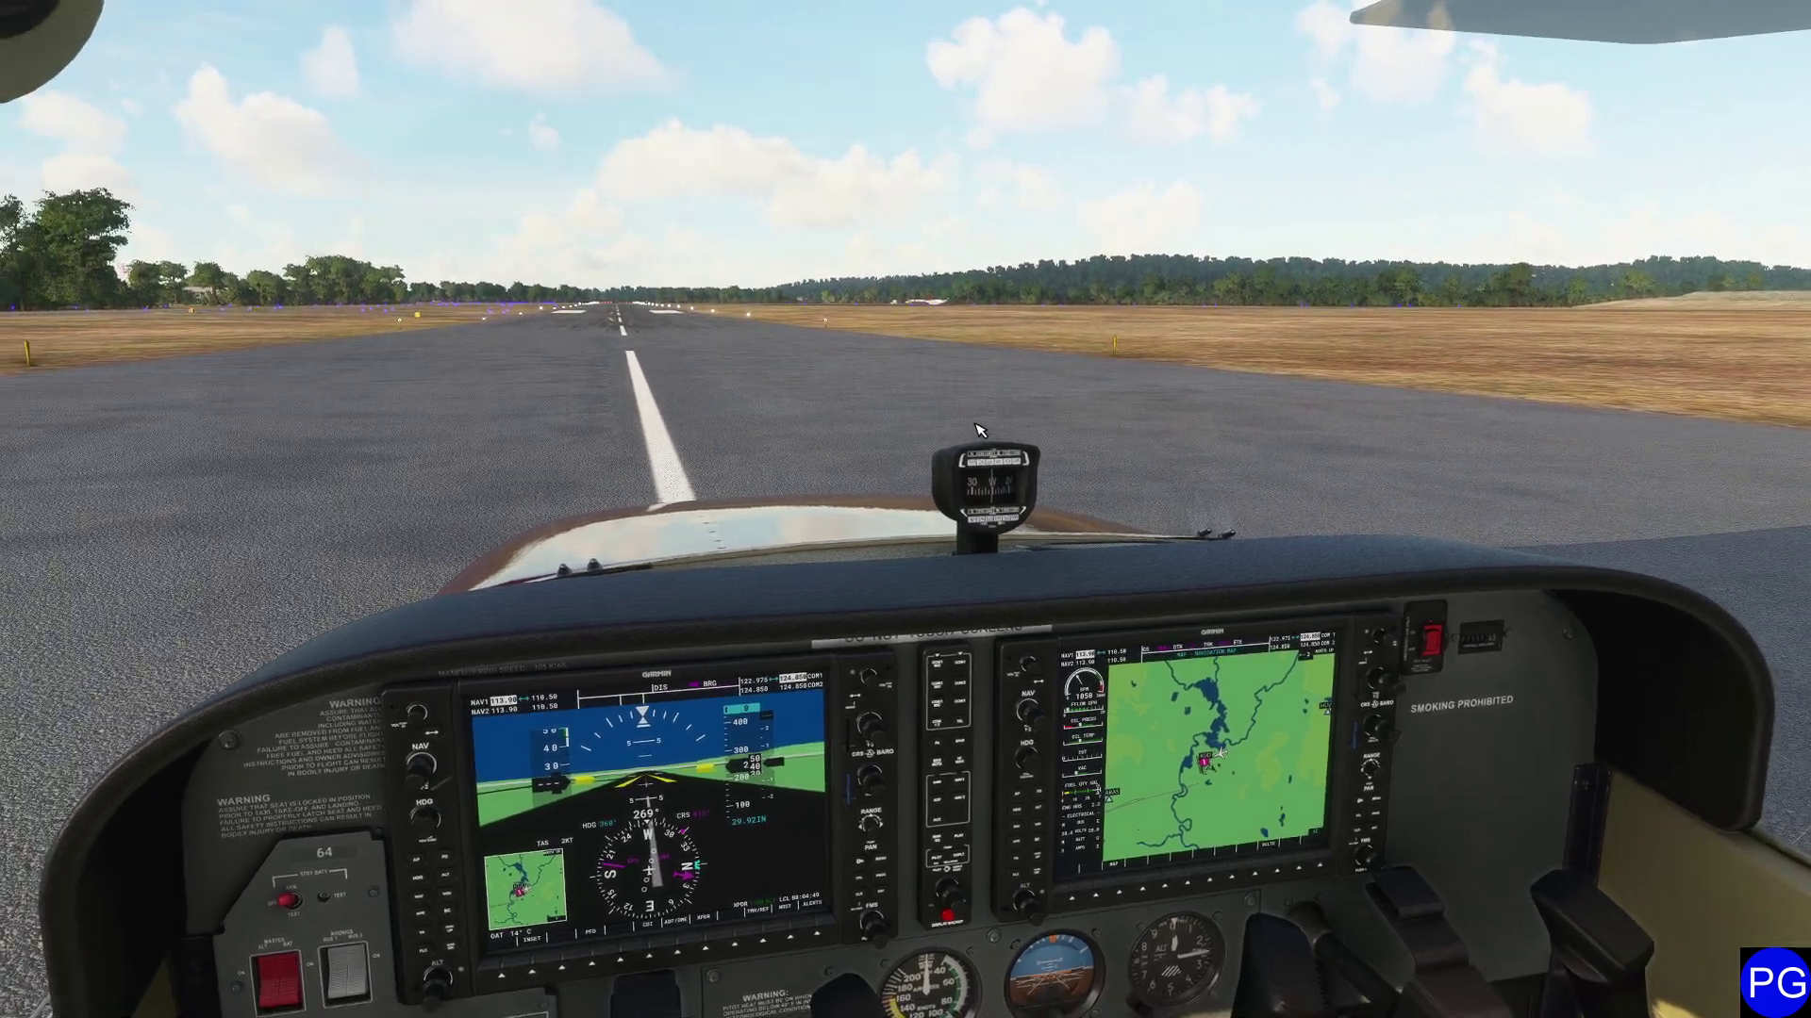
Open the General graphics options, showing Full Screen display mode at 2560X1440
key("Escape")
left_click(525, 226)
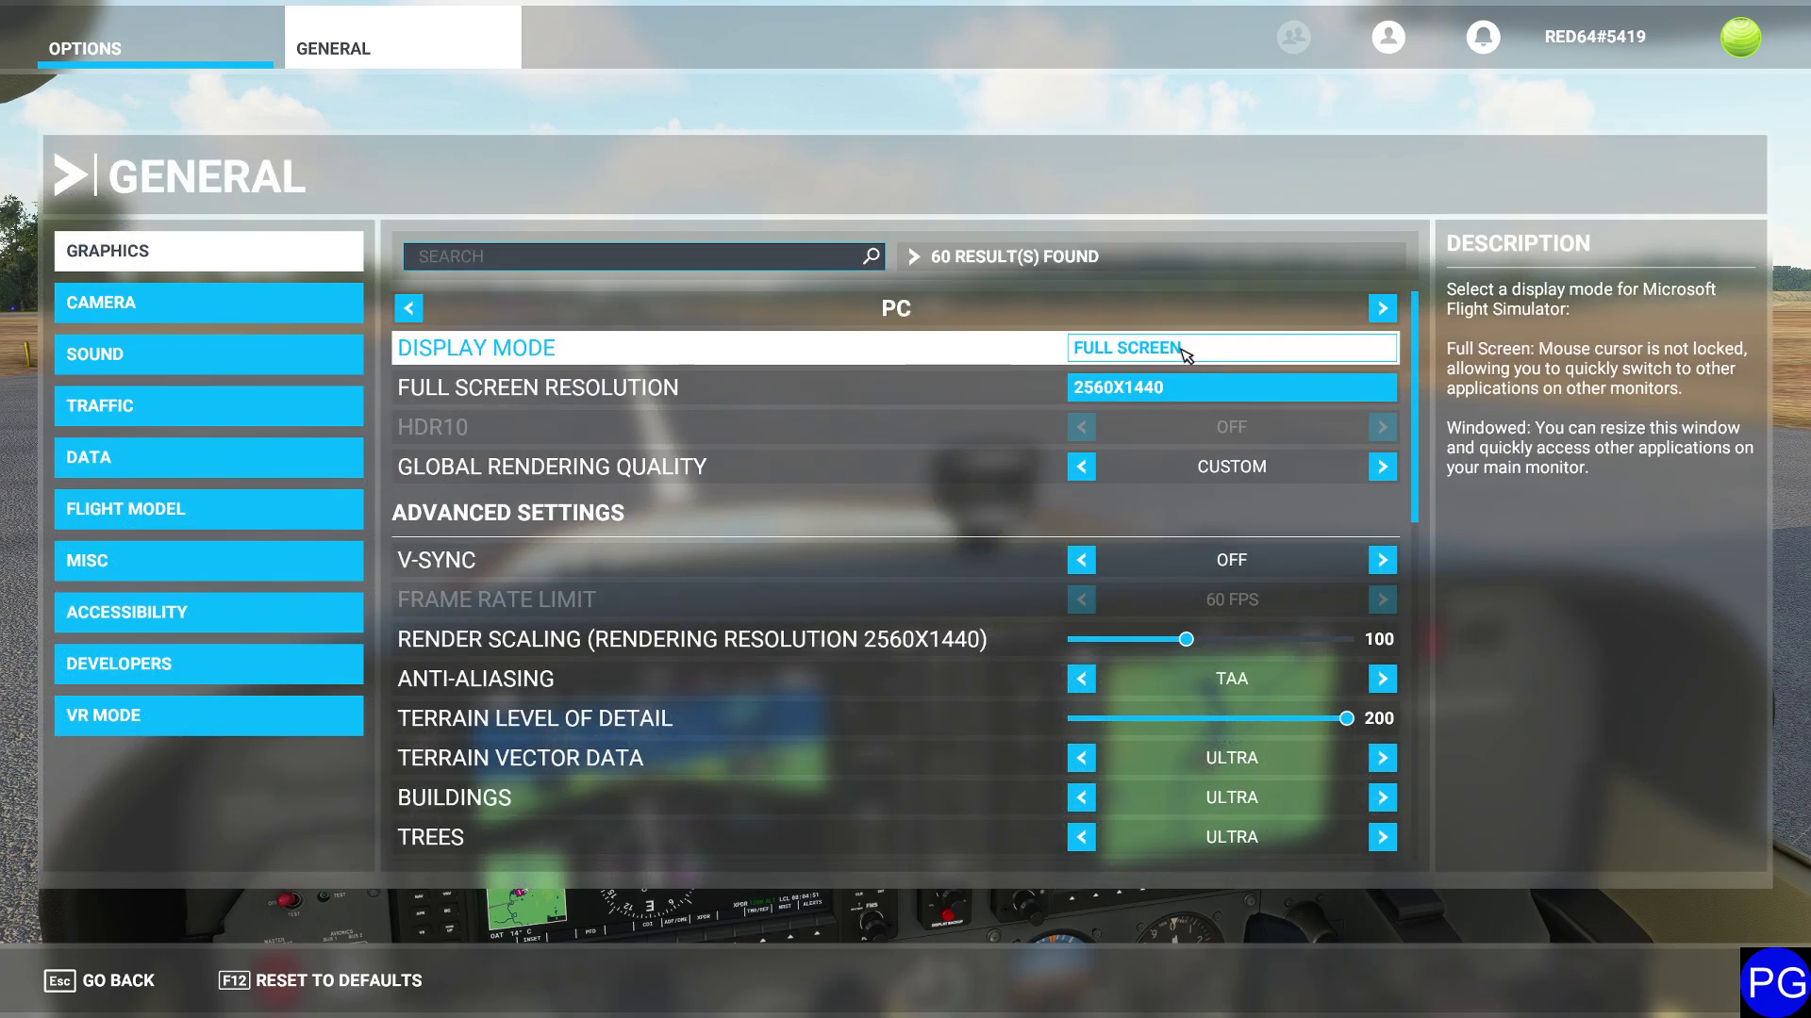
Change Display Mode to Windowed, apply and save it, and go back to Options
left_click(1219, 353)
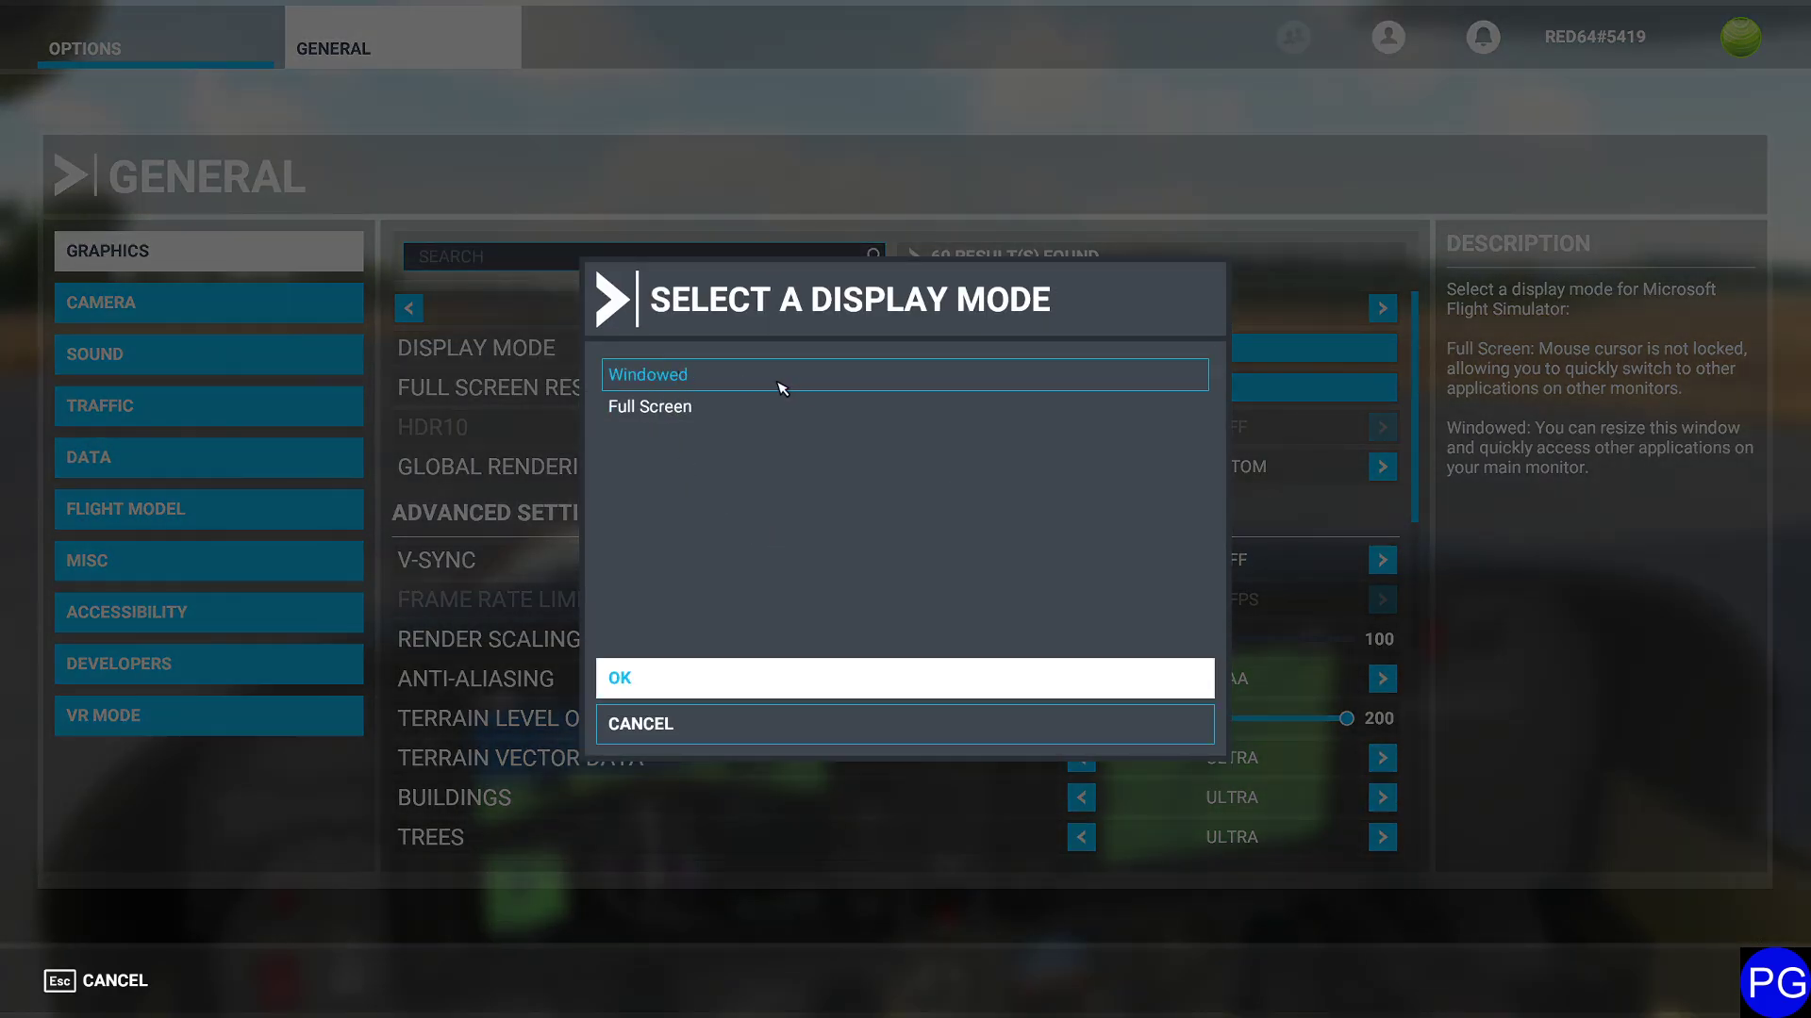
left_click(681, 672)
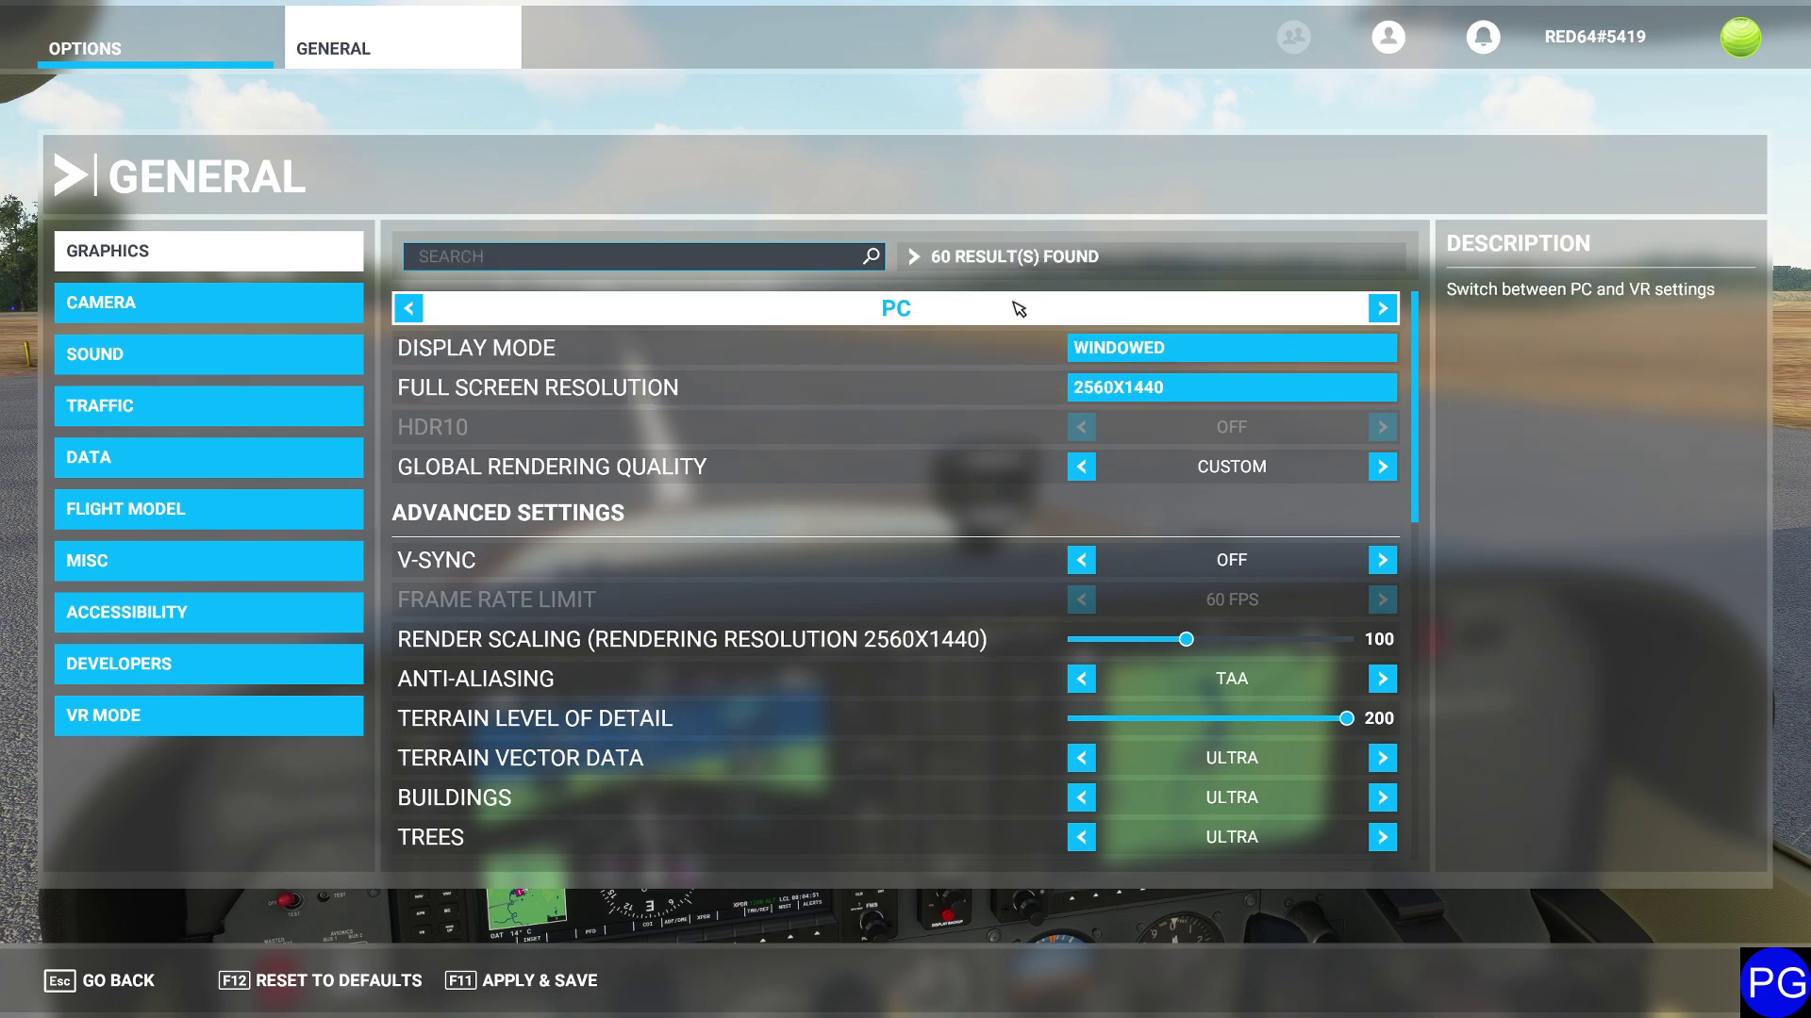
left_click(484, 975)
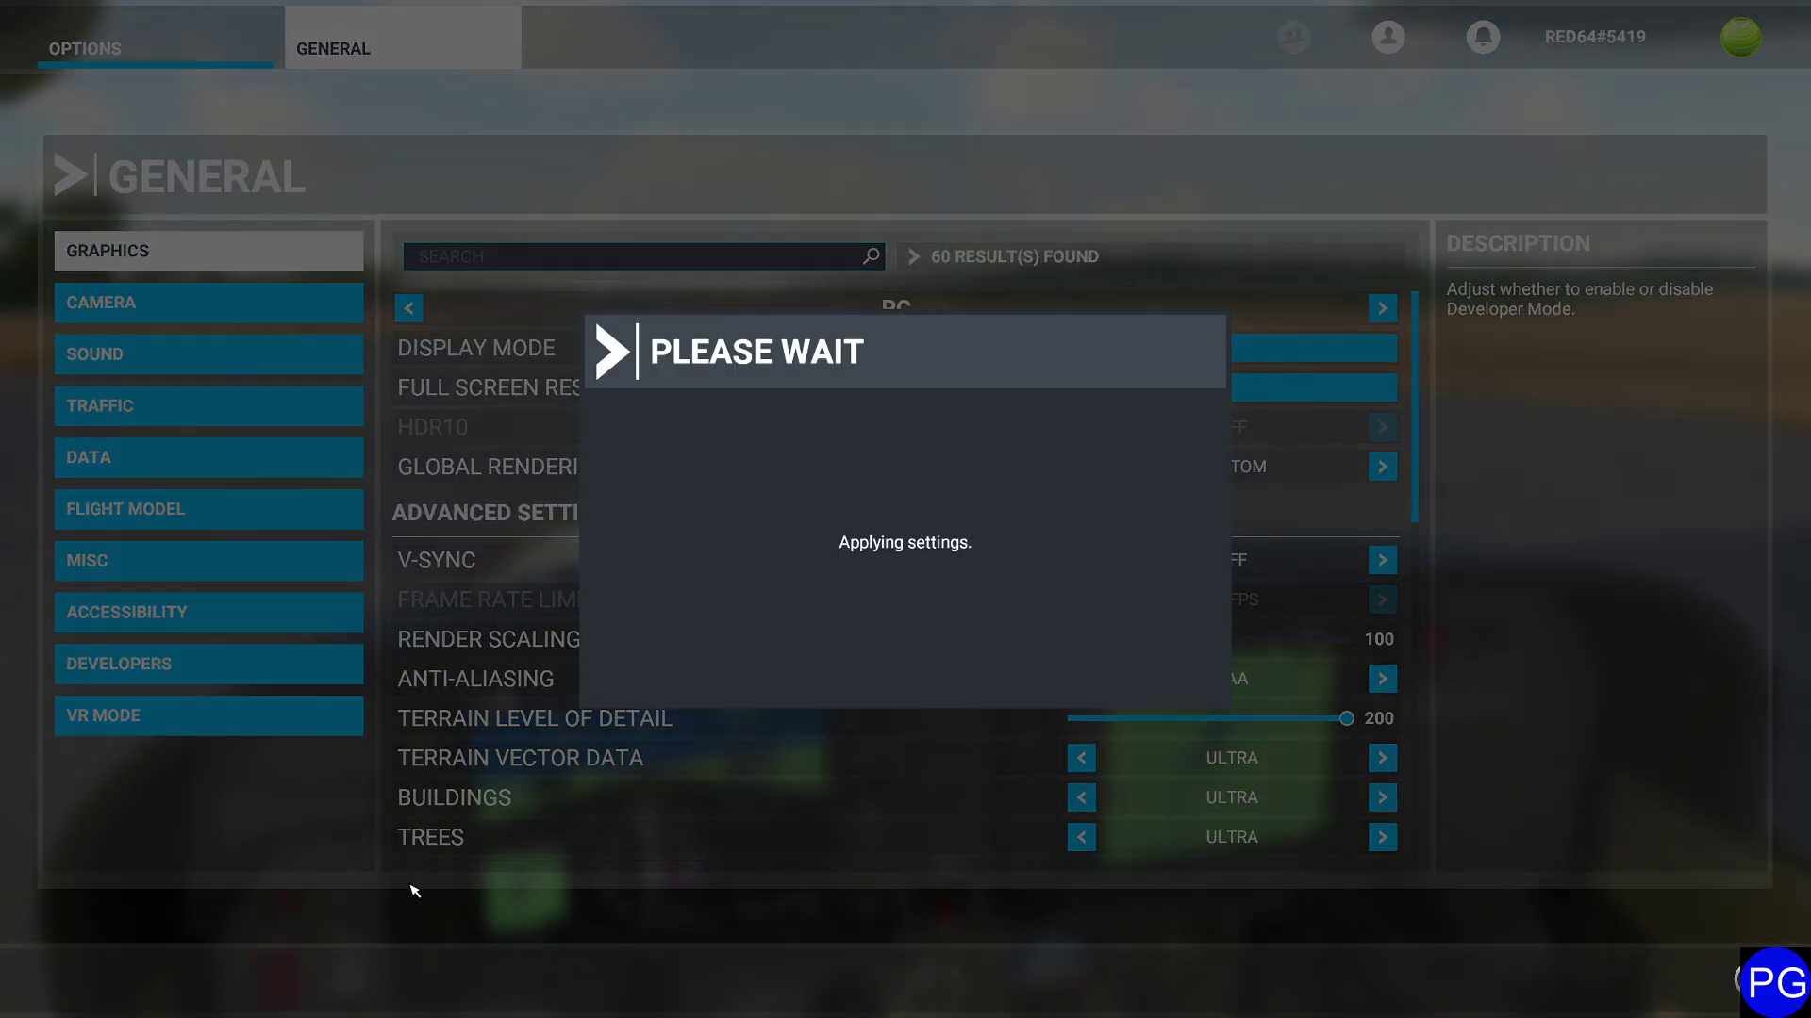
key("Escape")
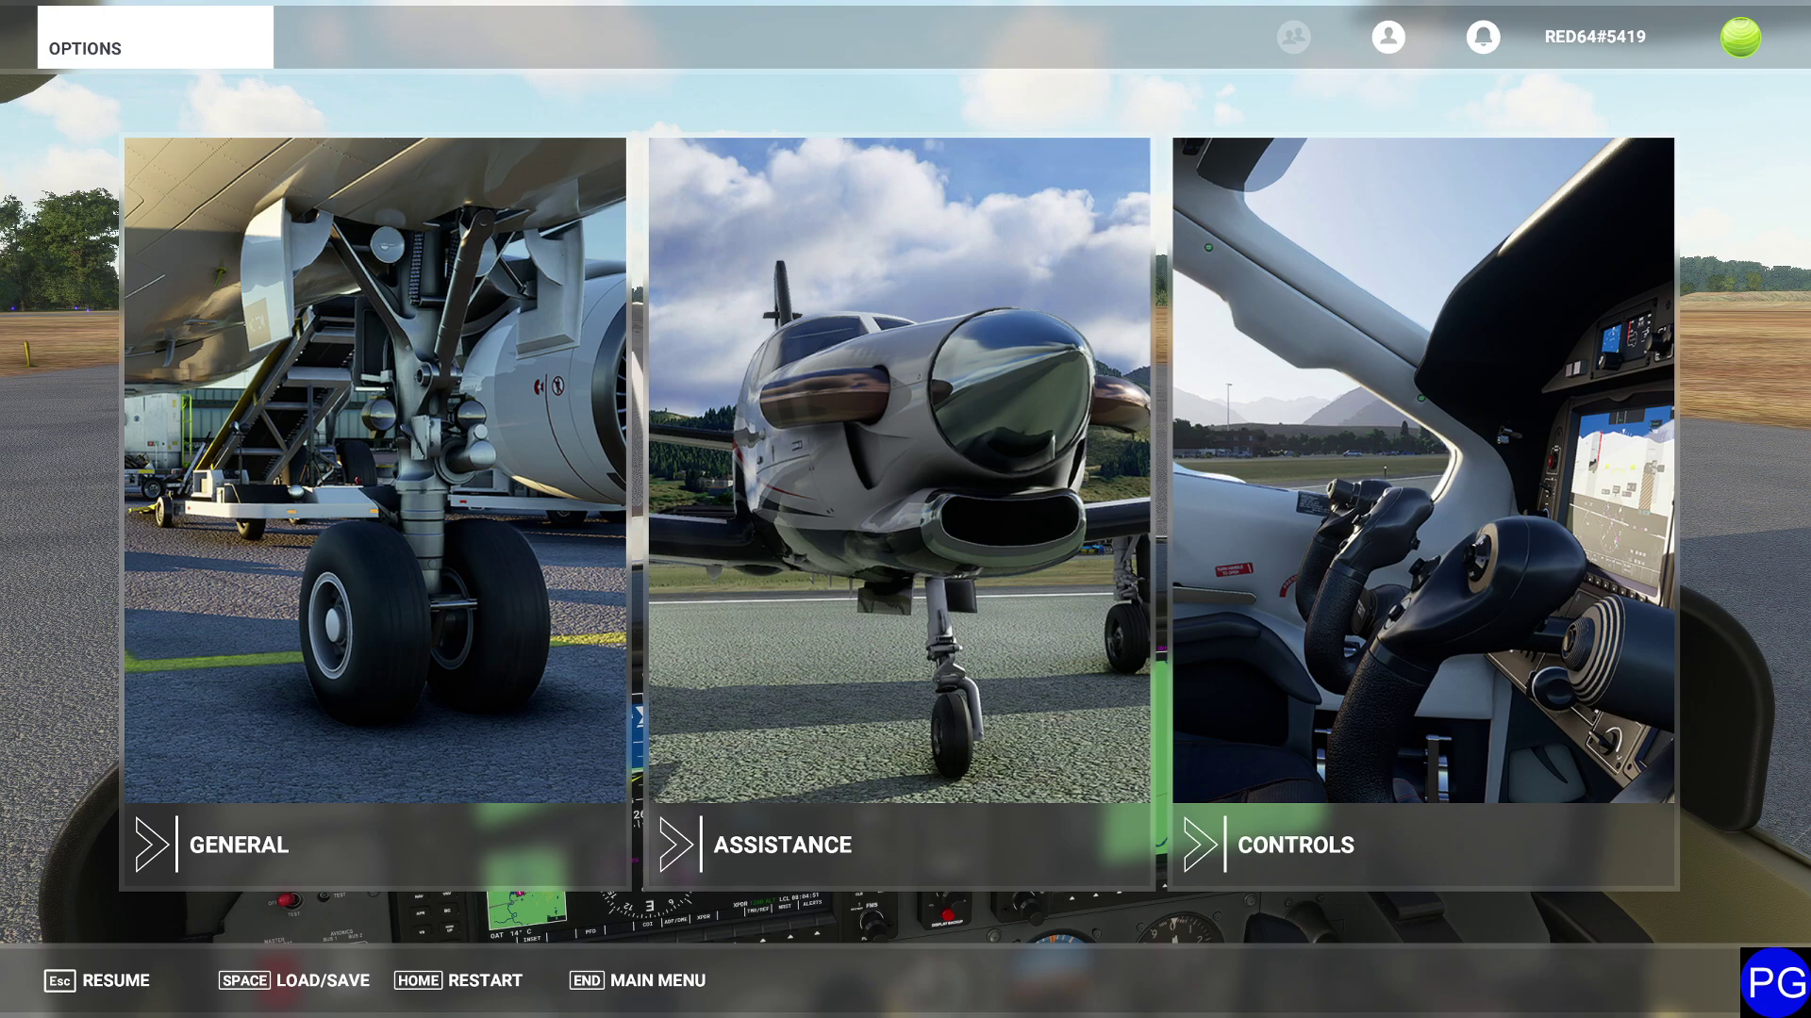
Resume the windowed flight, orbit the outside camera around the plane, then reopen Options
key("alt+Return")
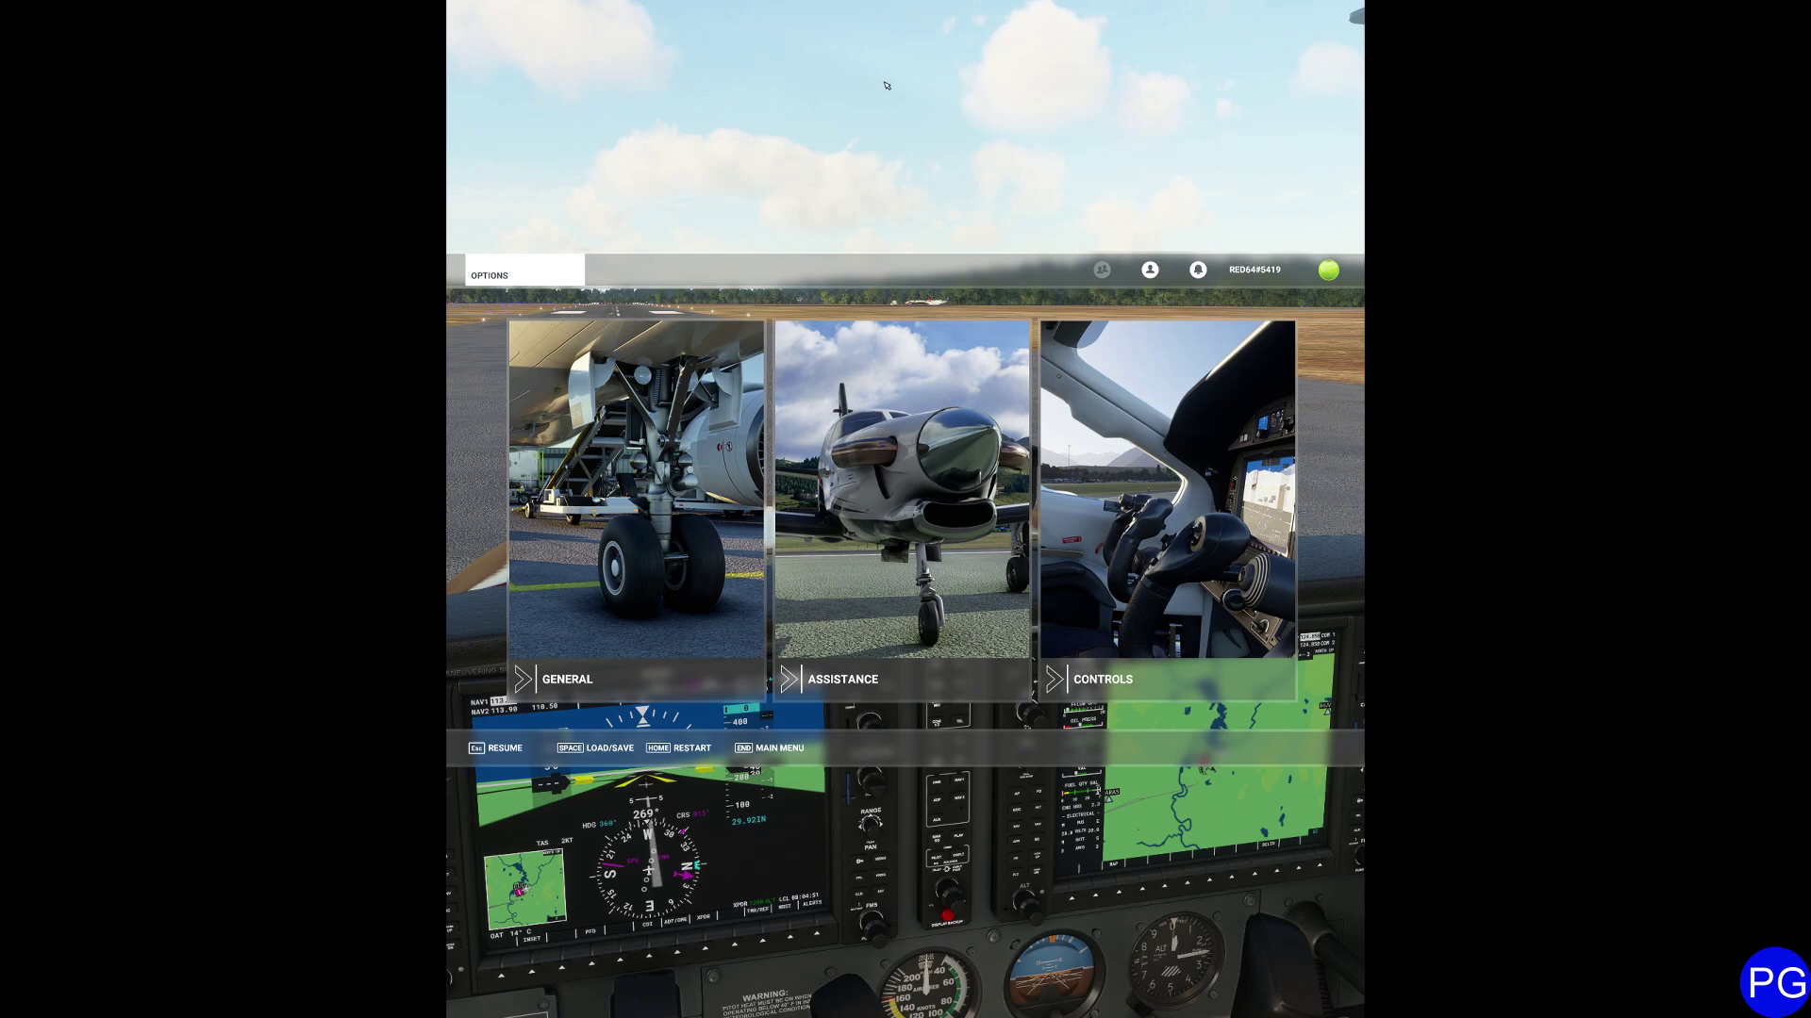
key("Escape")
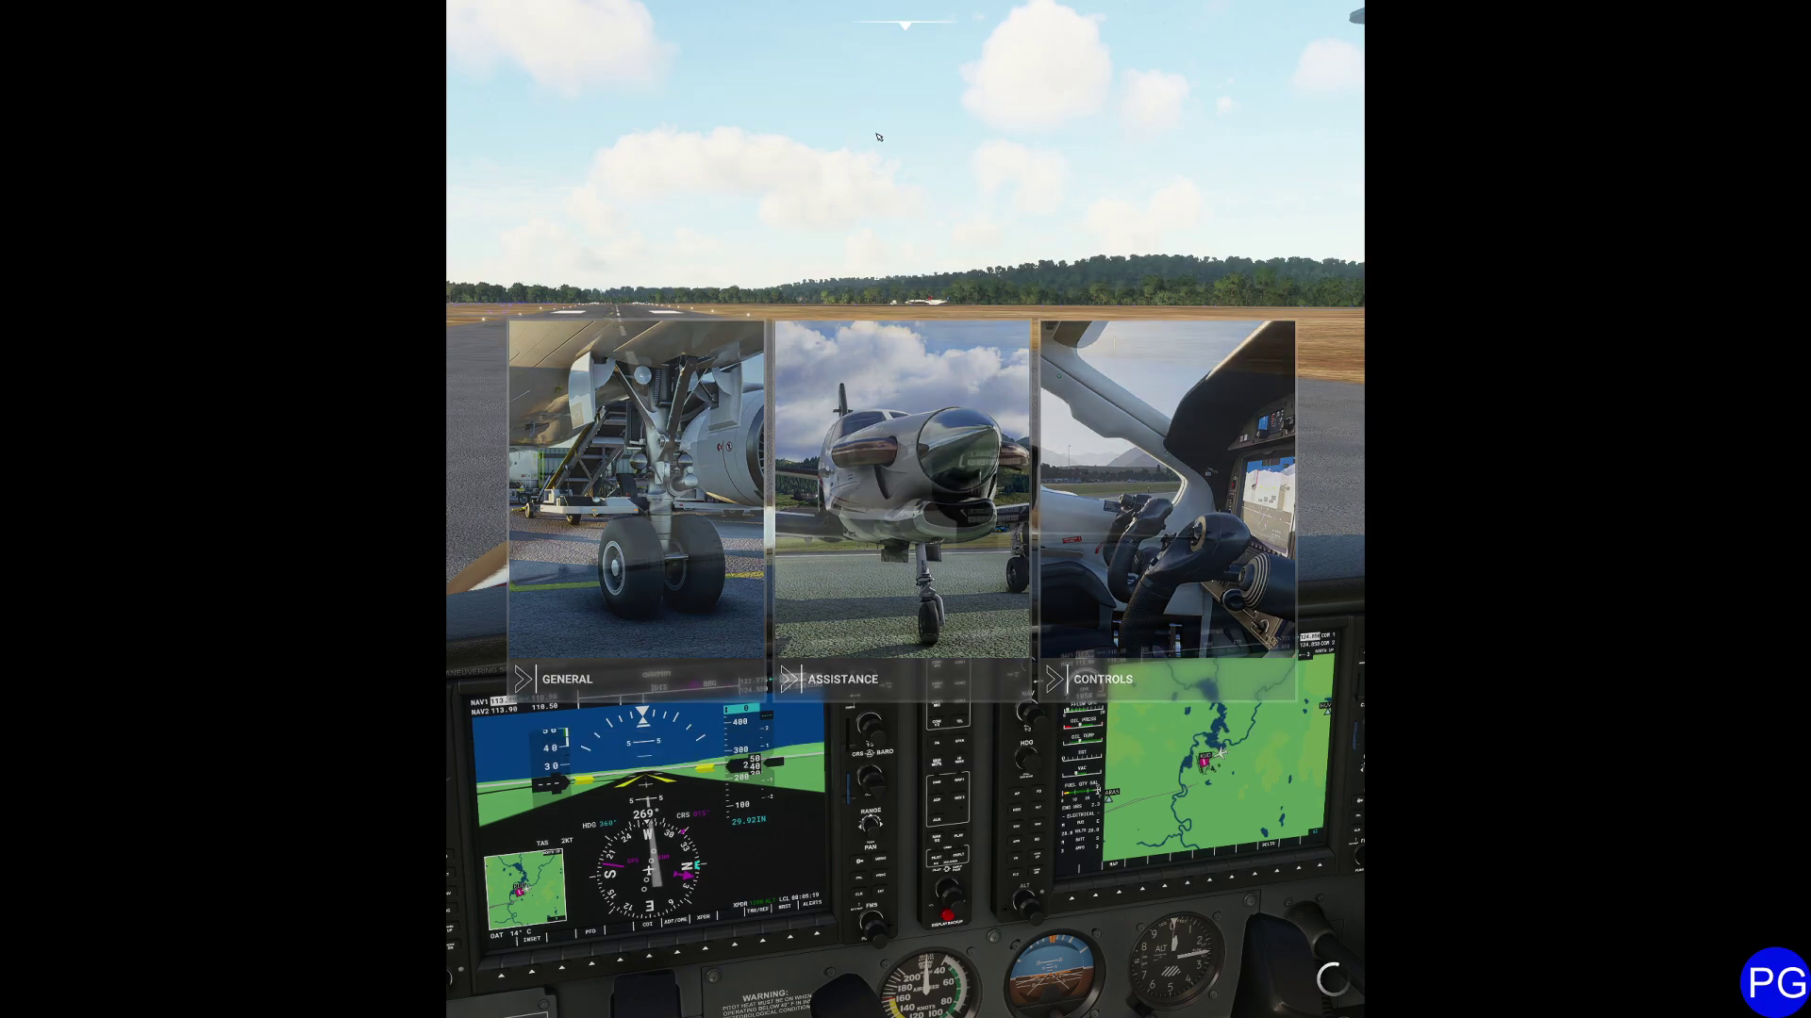
key("End")
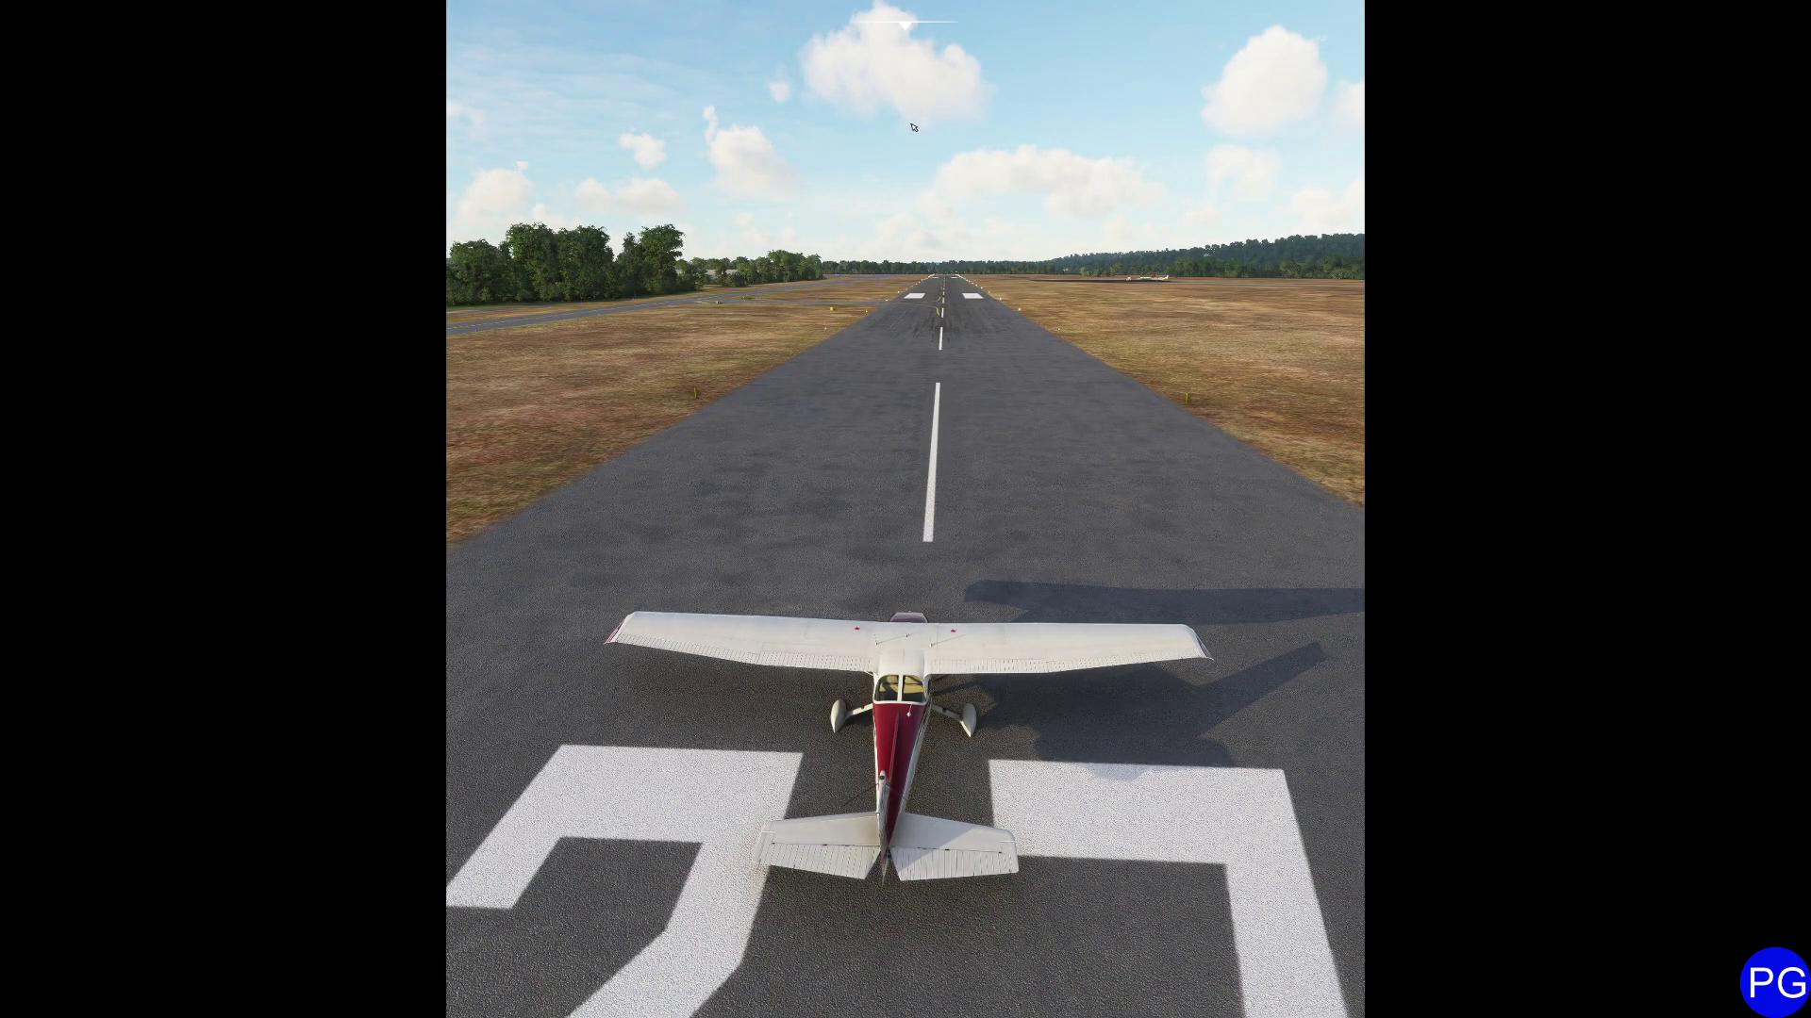
left_click_drag(938, 159, 937, 171)
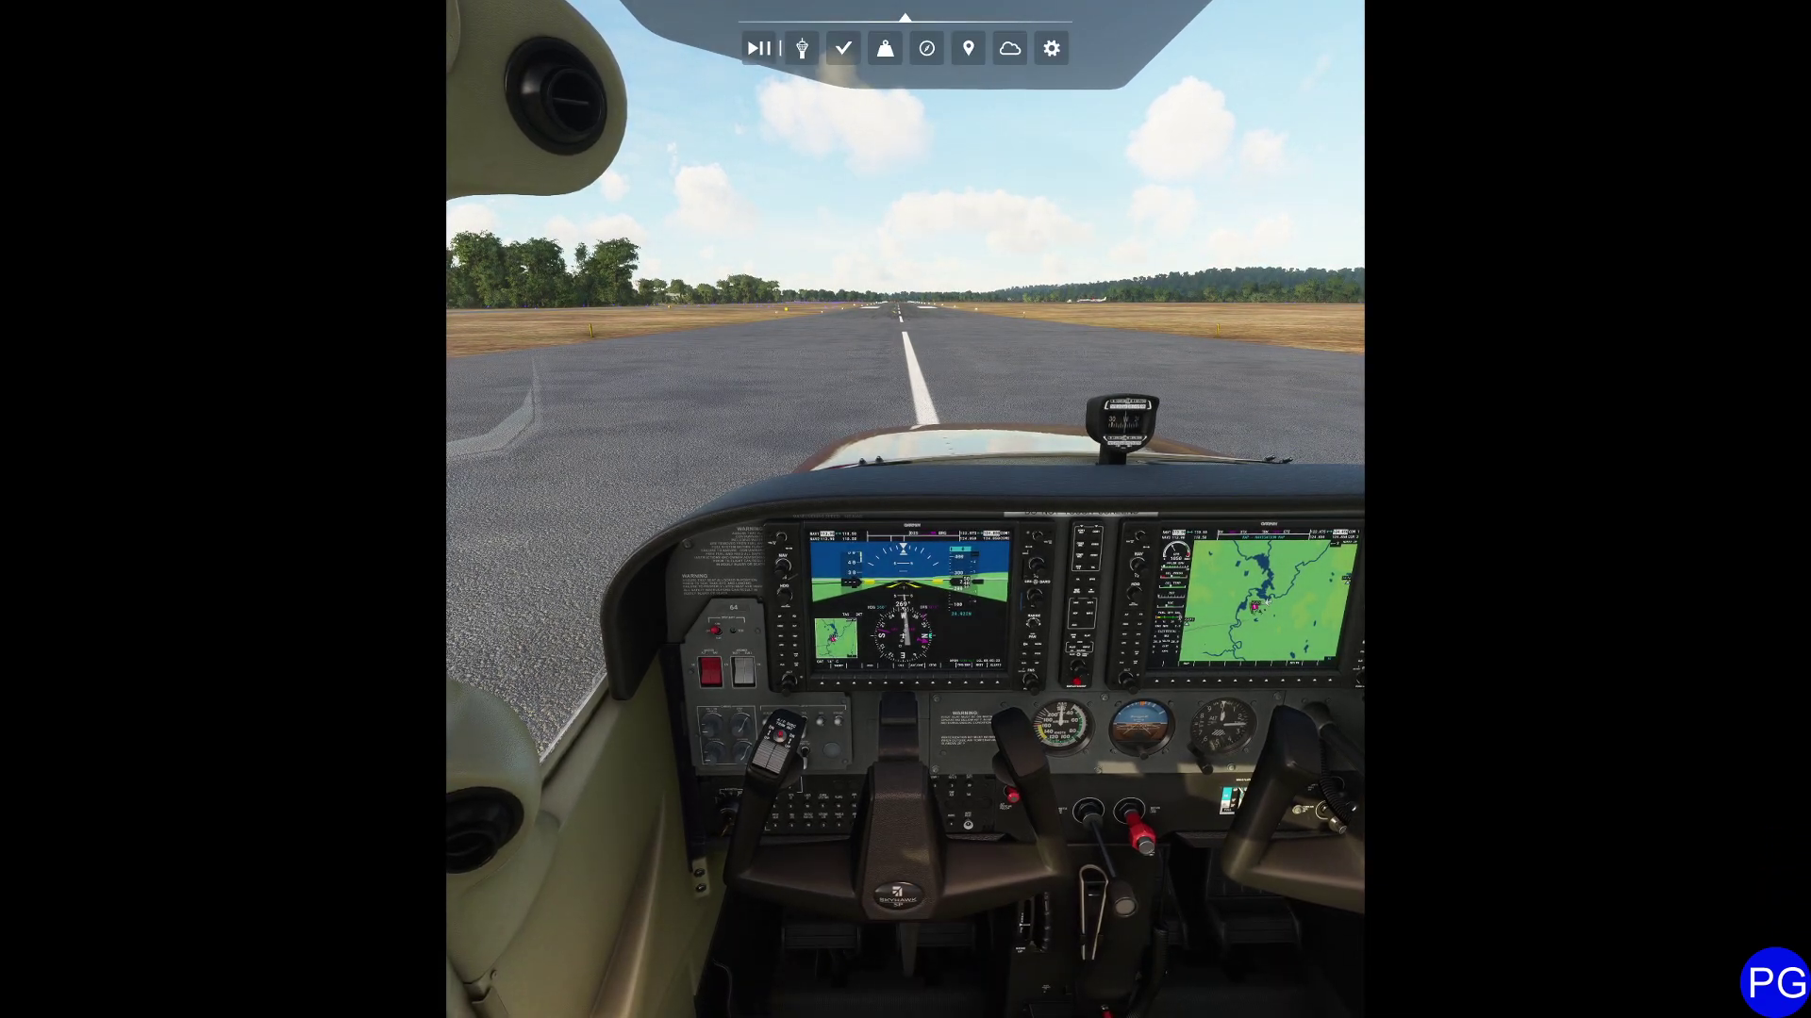
mouse_move(905, 25)
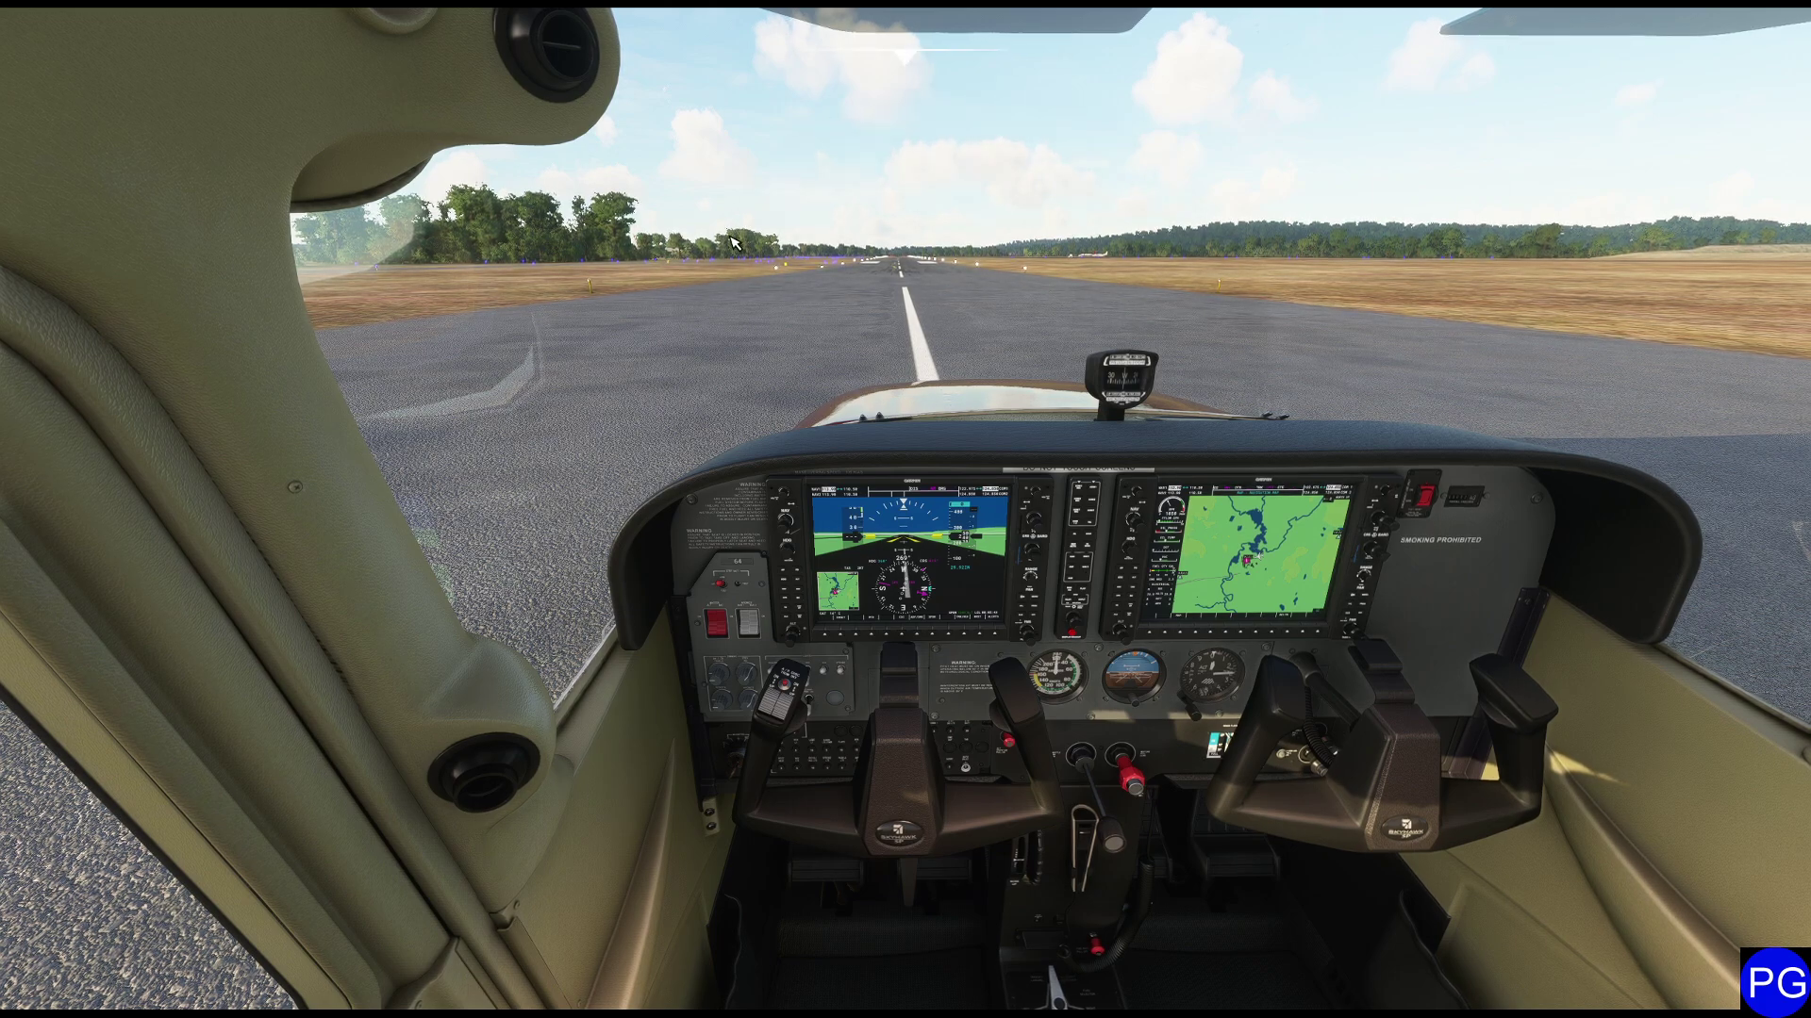
mouse_move(1027, 149)
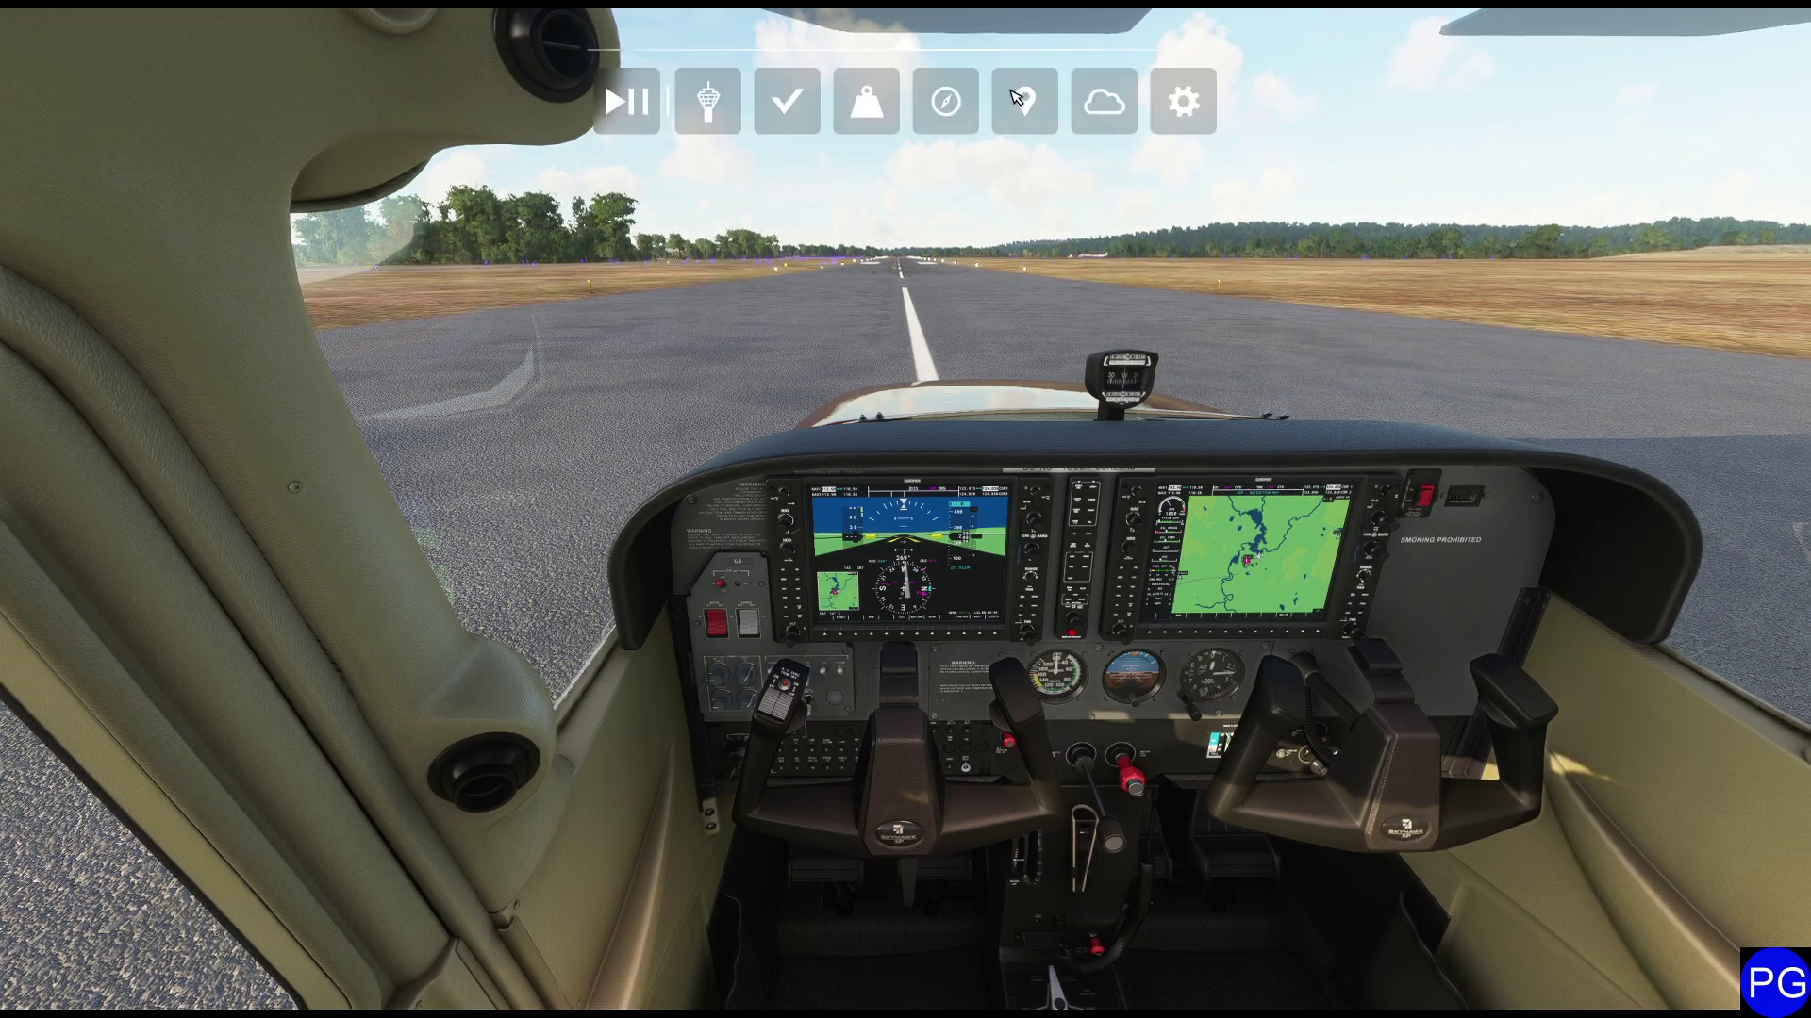
key("Escape")
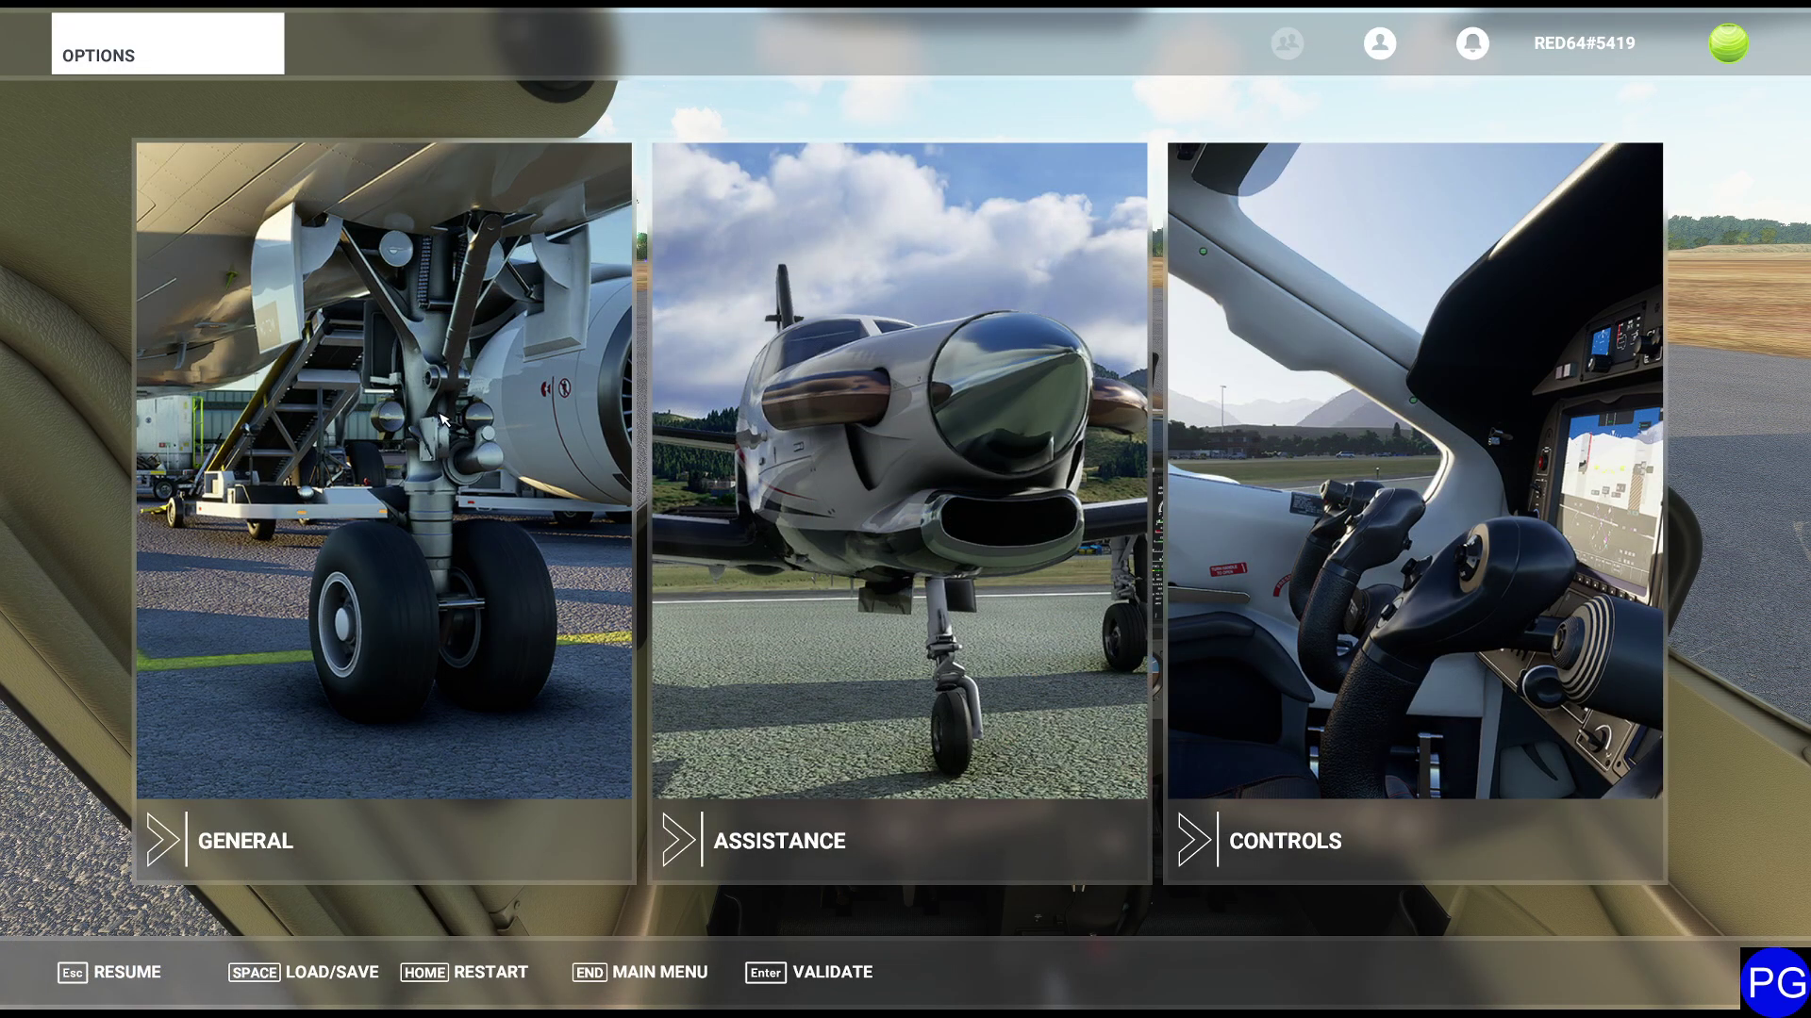
Set Display Mode back to Full Screen, keep the changes, apply and save, and resume flying
left_click(439, 418)
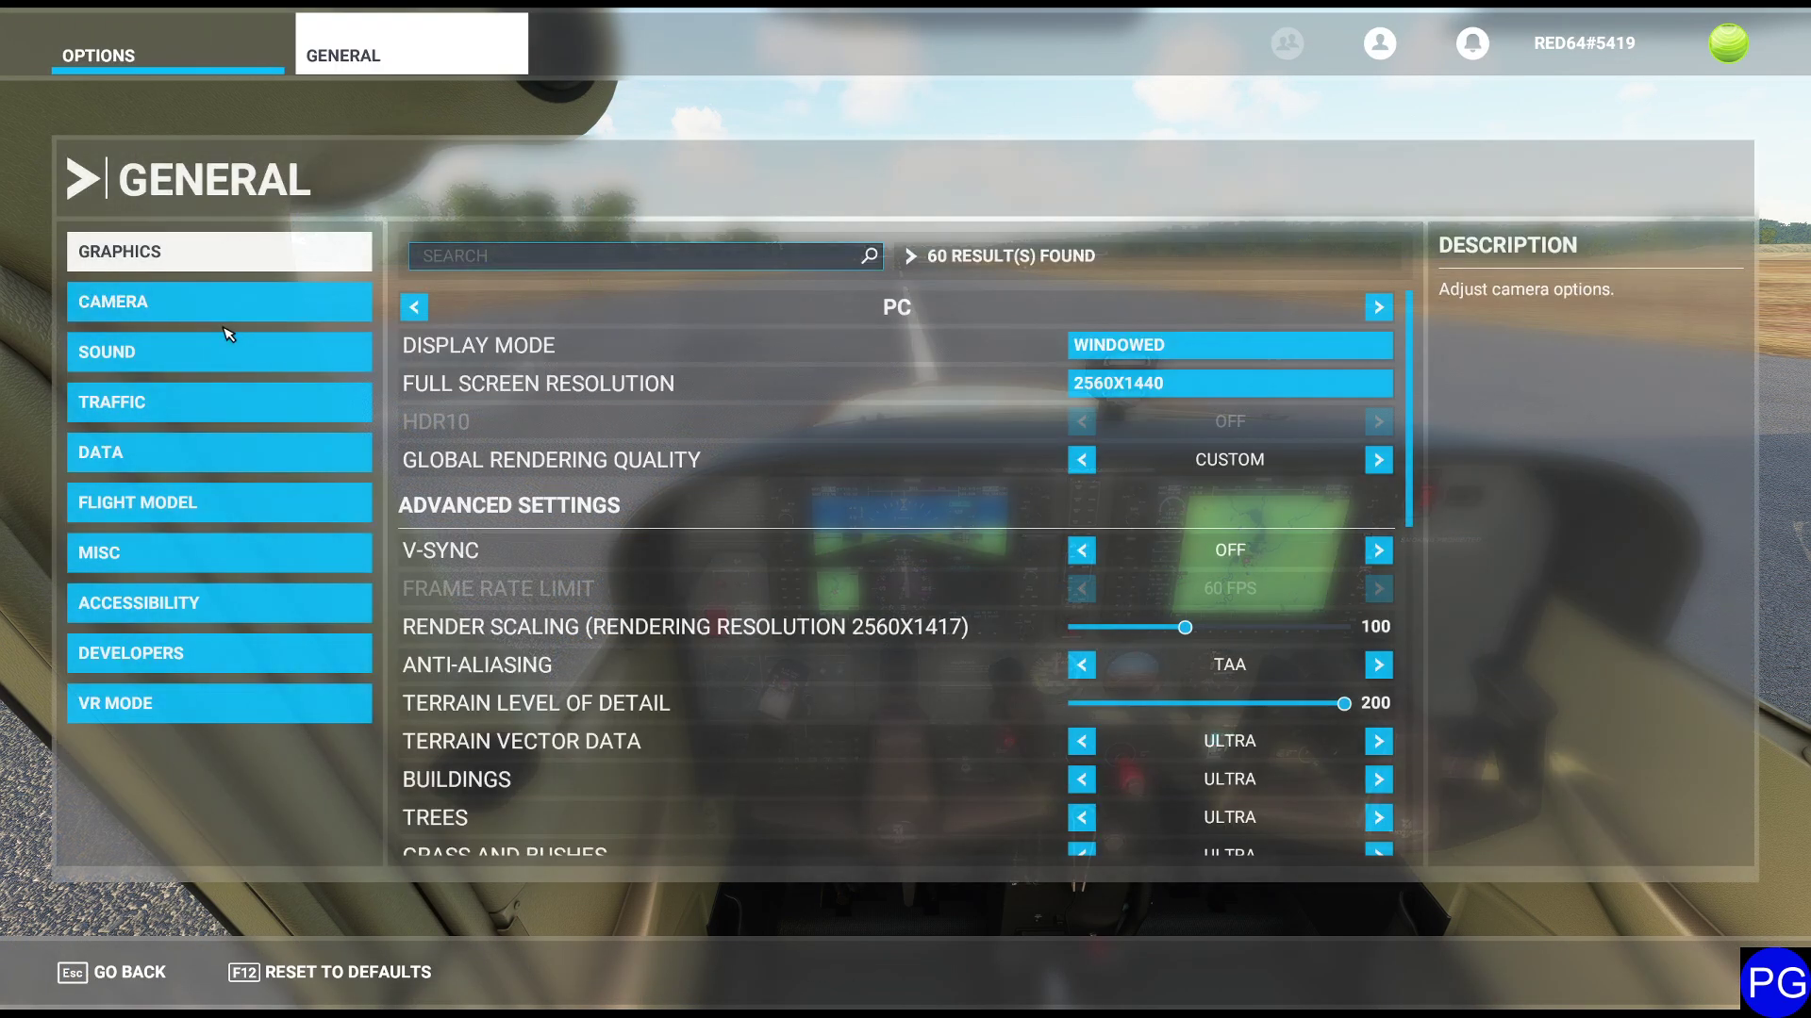
left_click(1220, 348)
left_click(699, 404)
left_click(732, 672)
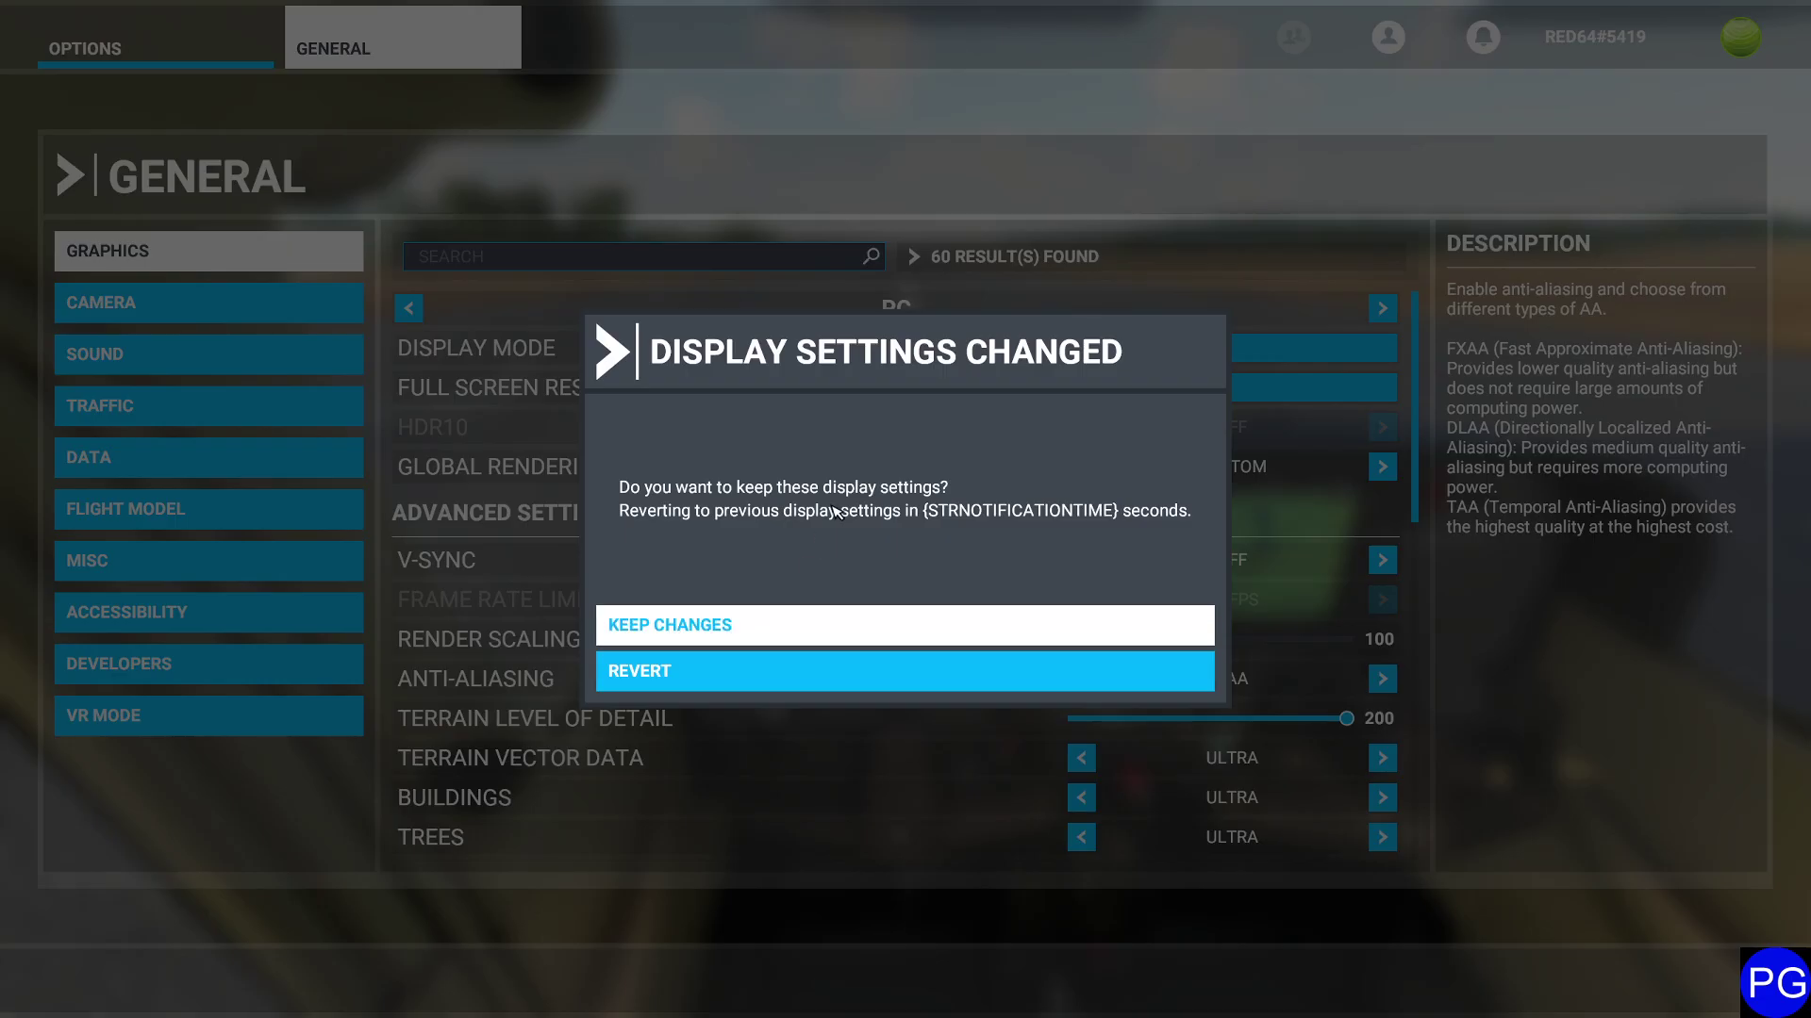
left_click(846, 627)
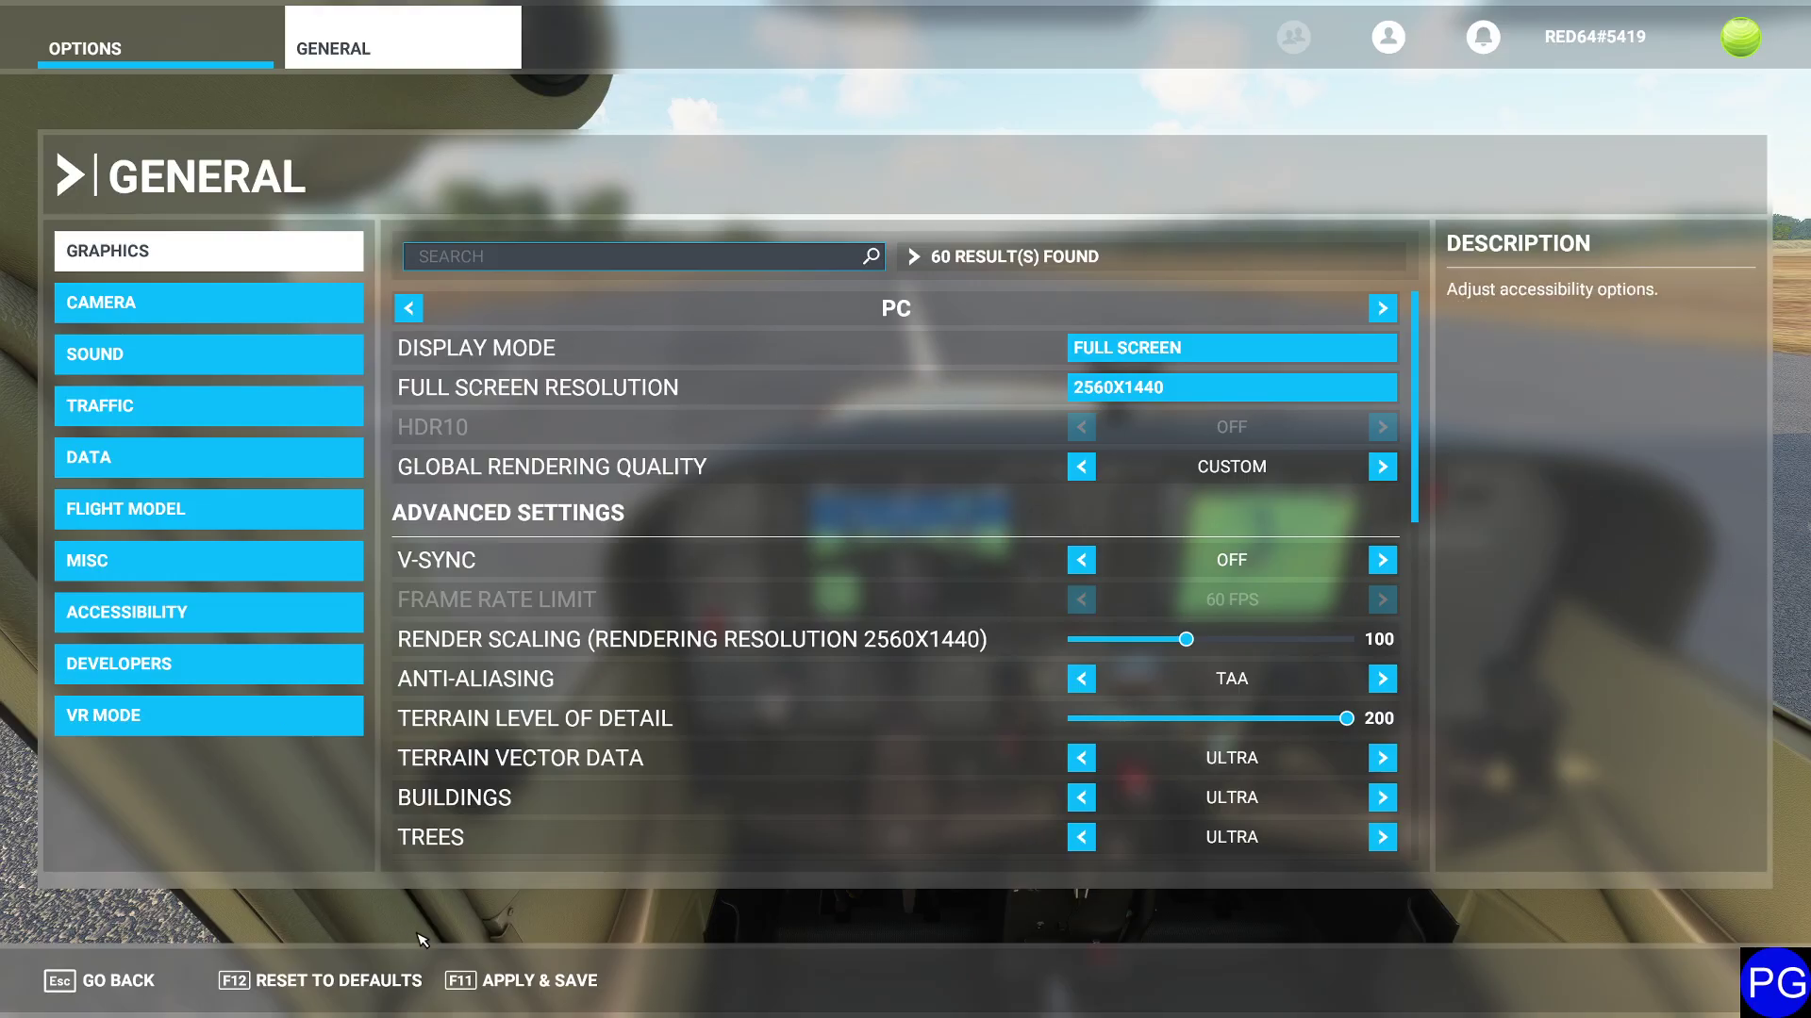
key("F11")
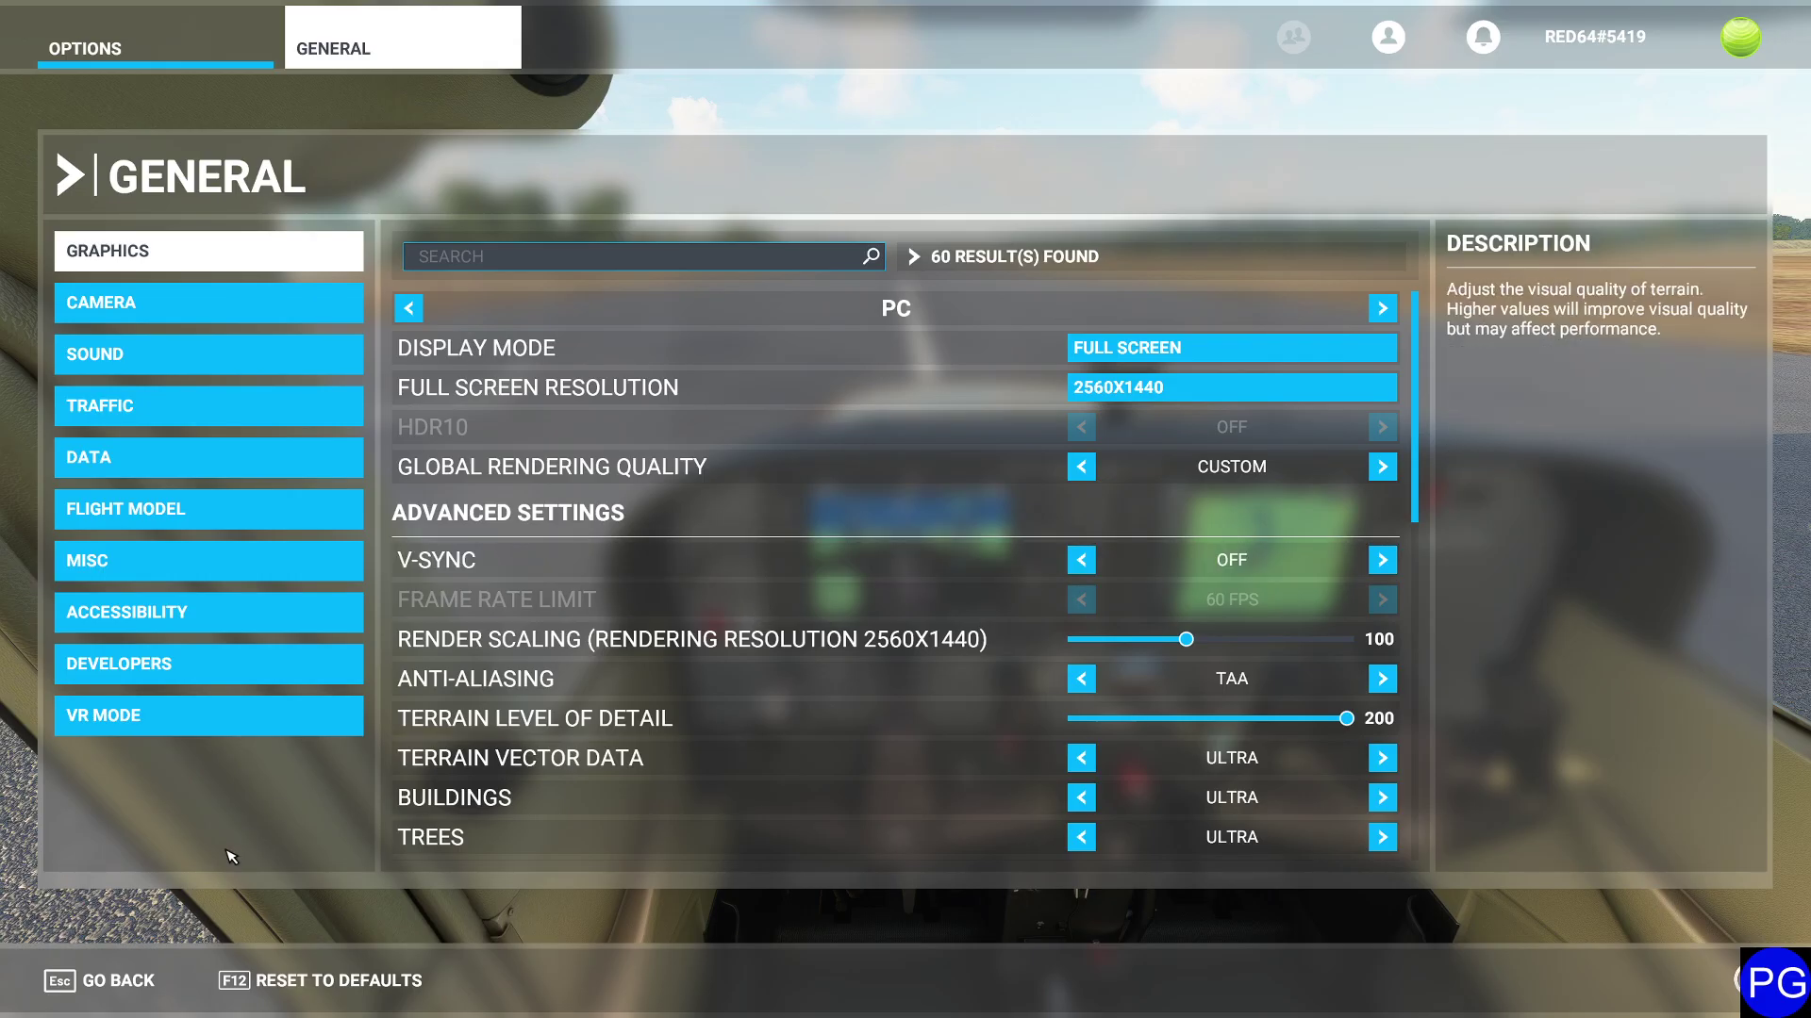
key("Escape")
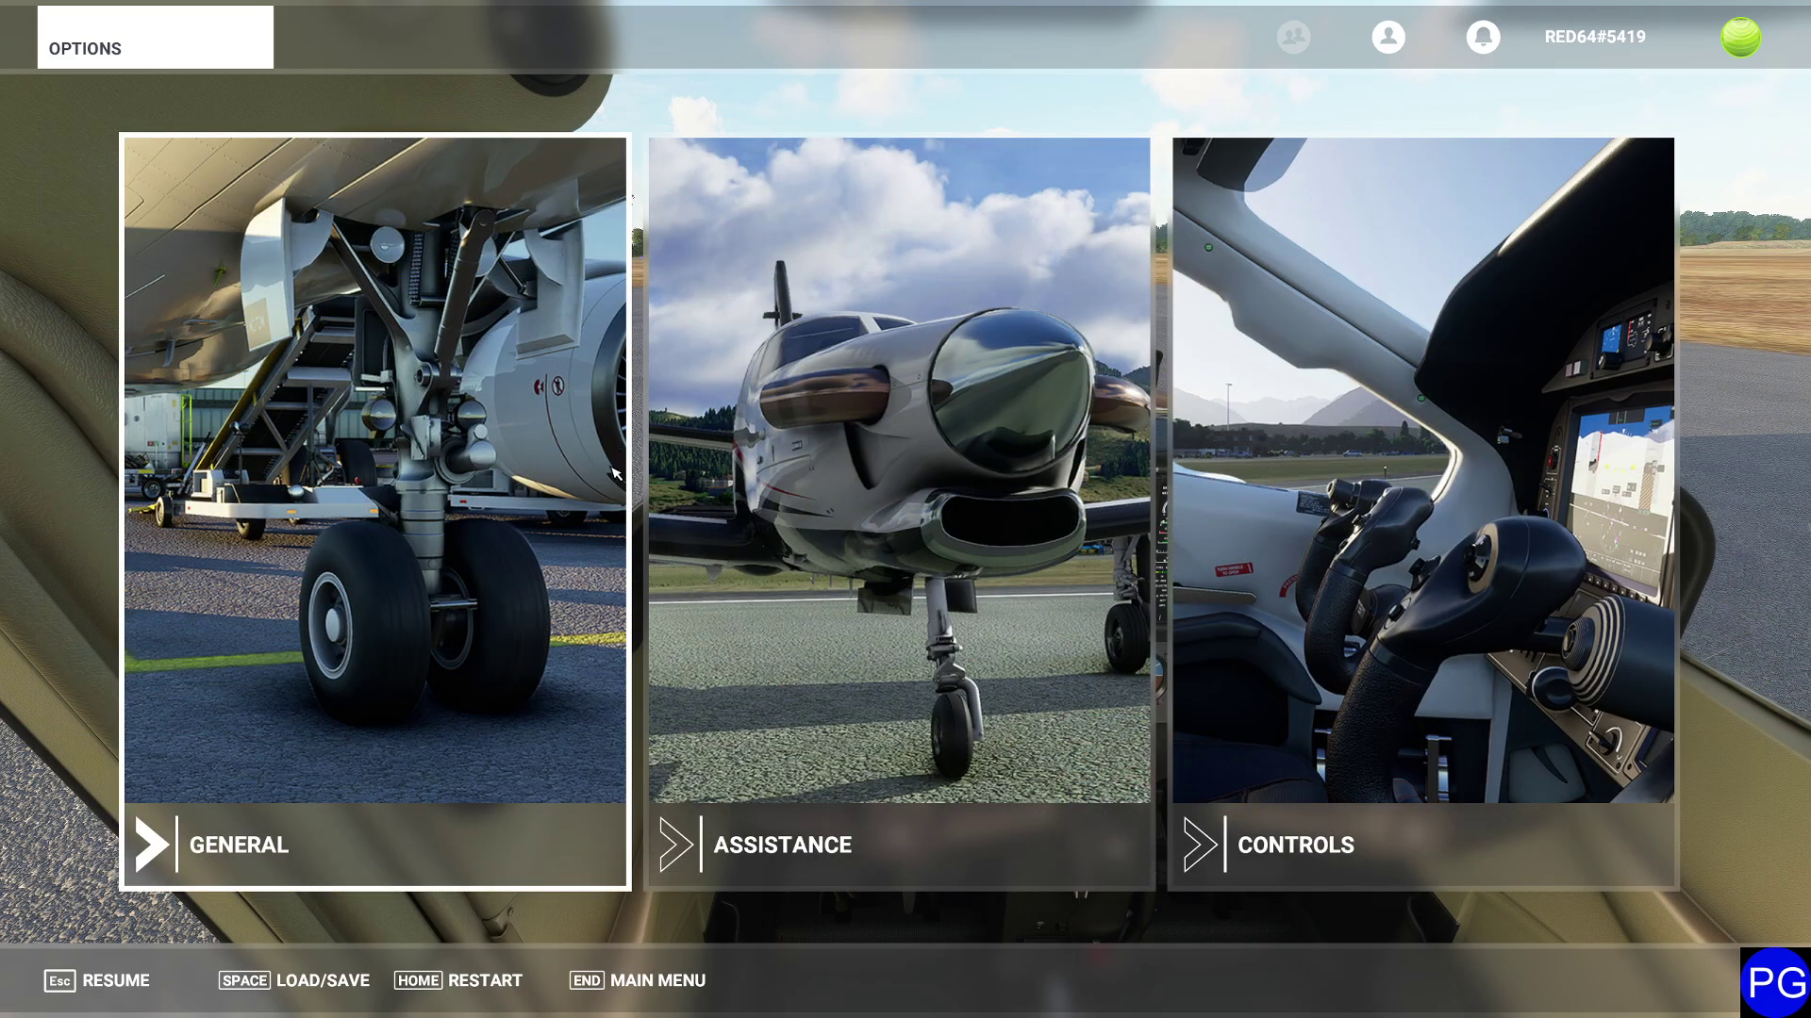
key("Escape")
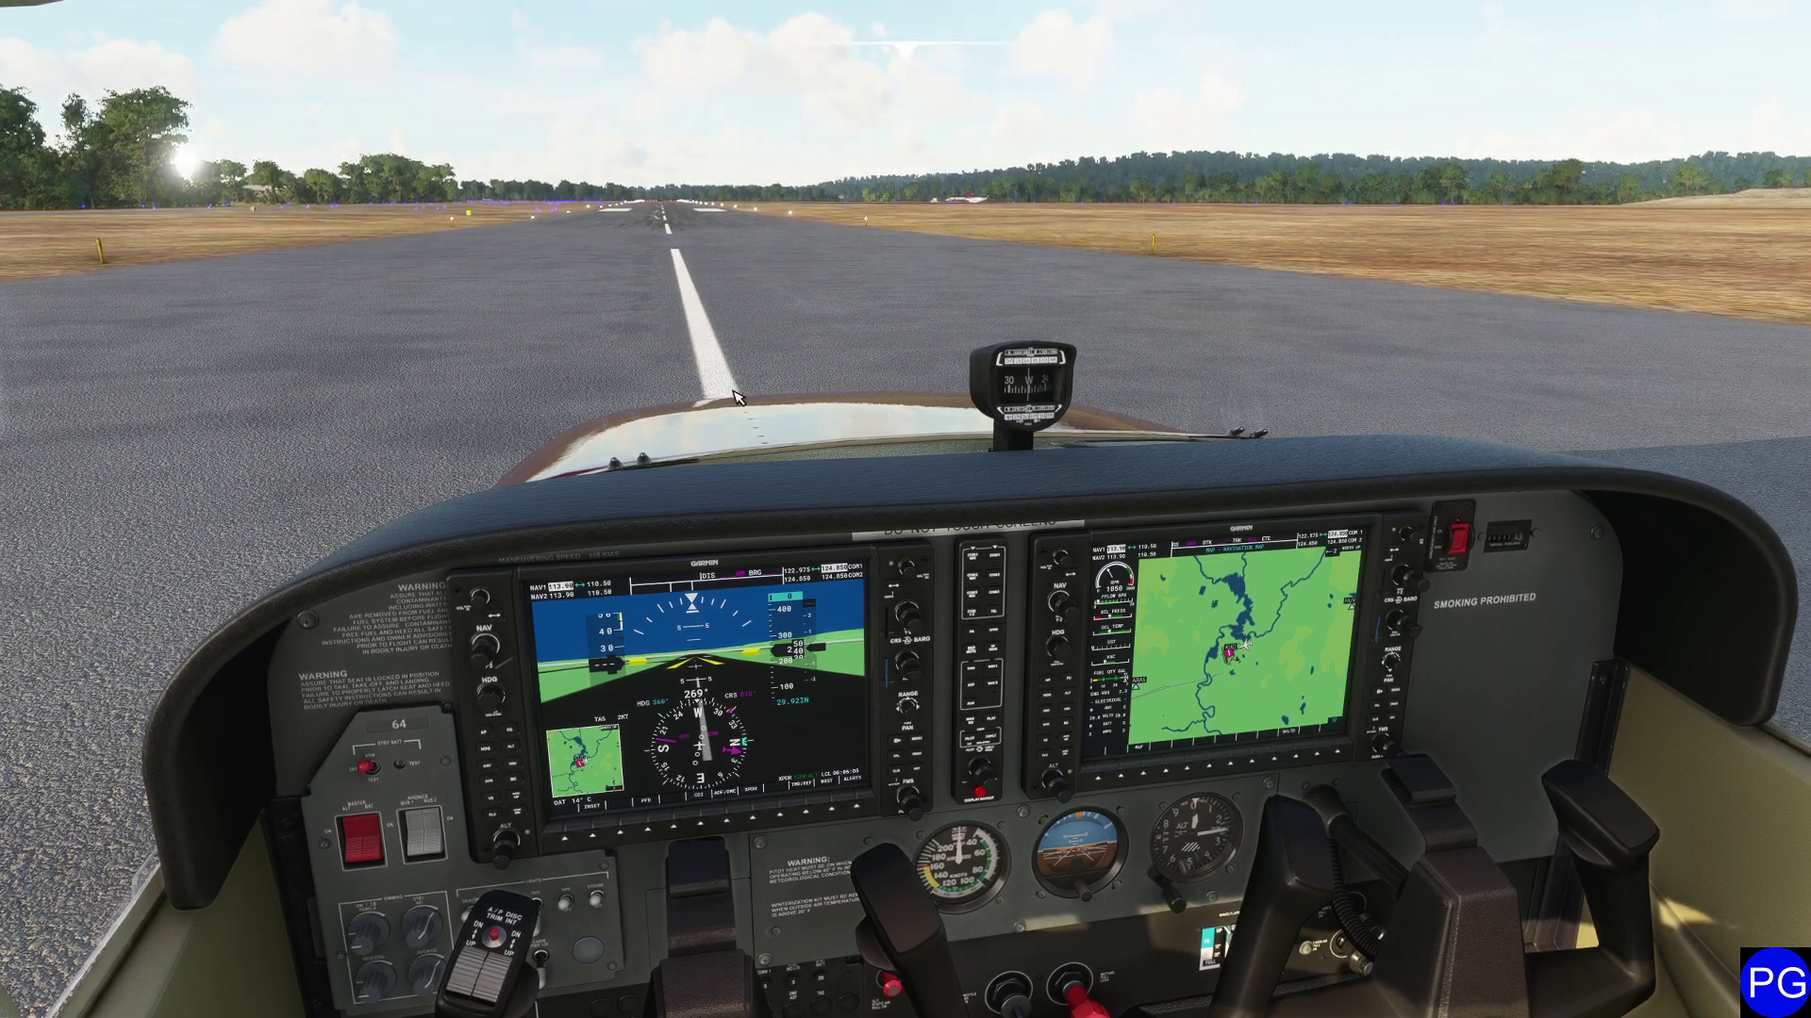
Open the Keyboard bindings page under Options > Controls
key("Escape")
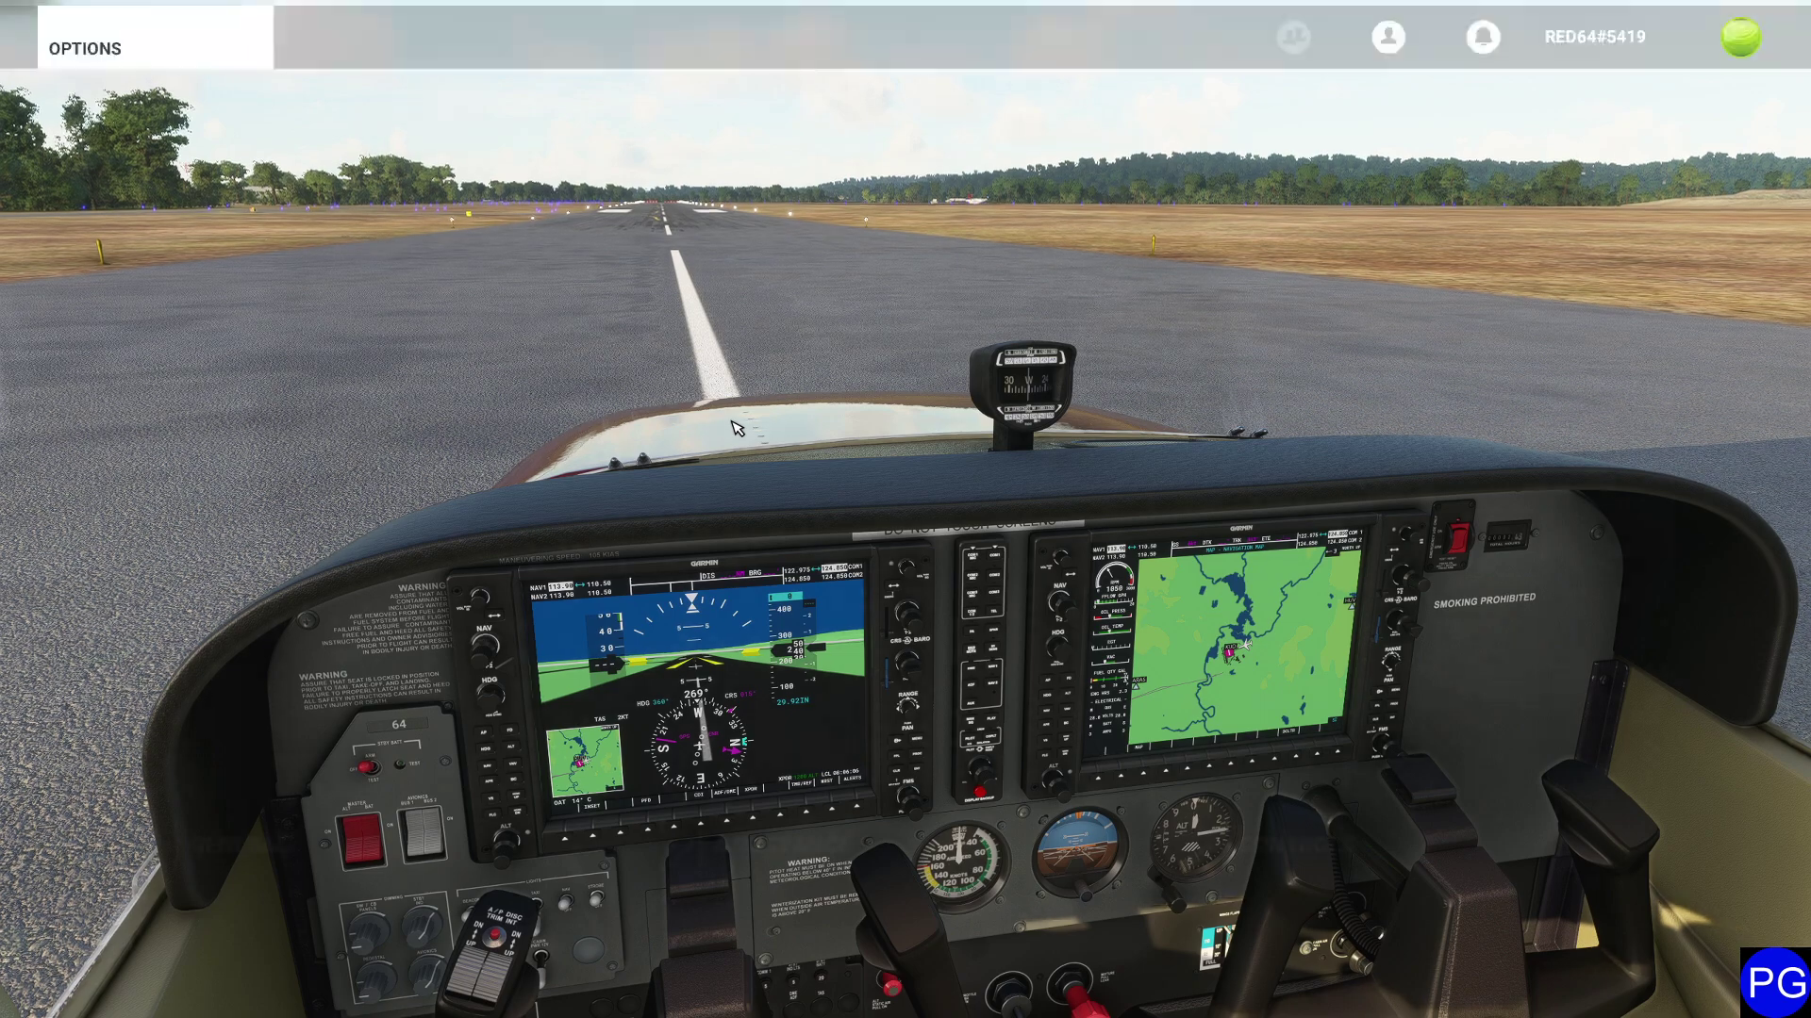
left_click(1273, 491)
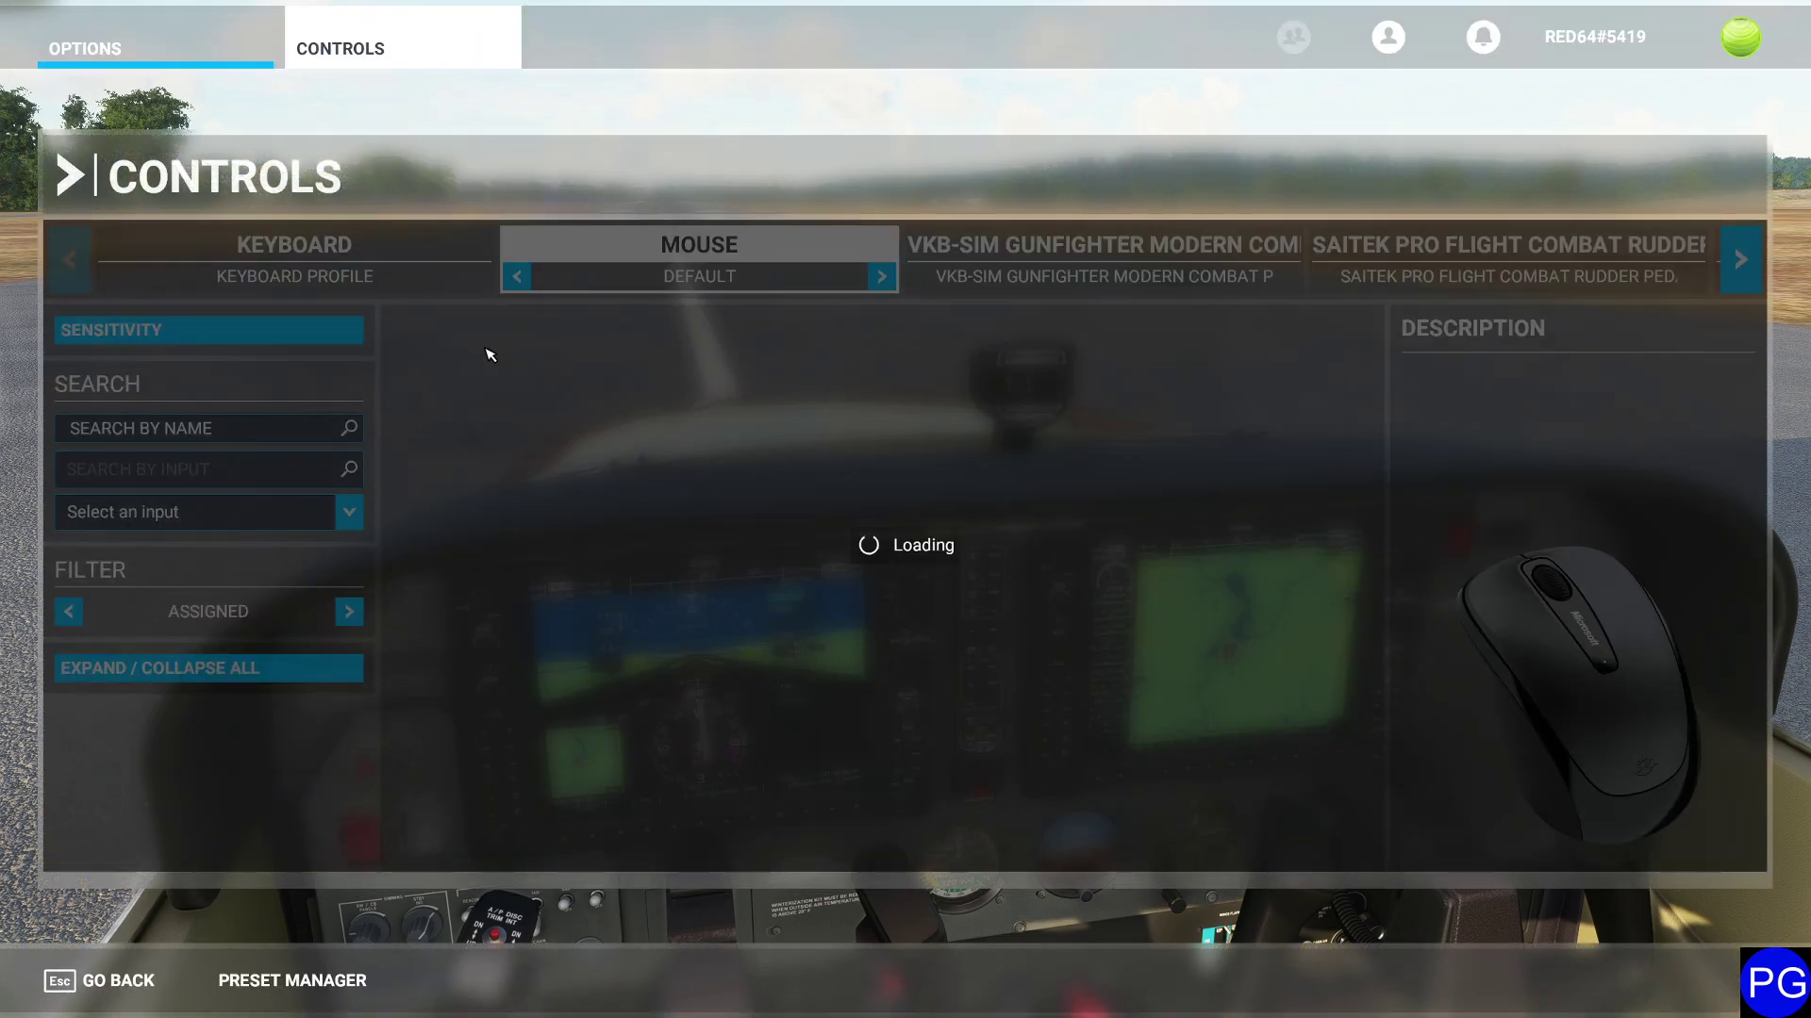
left_click(317, 247)
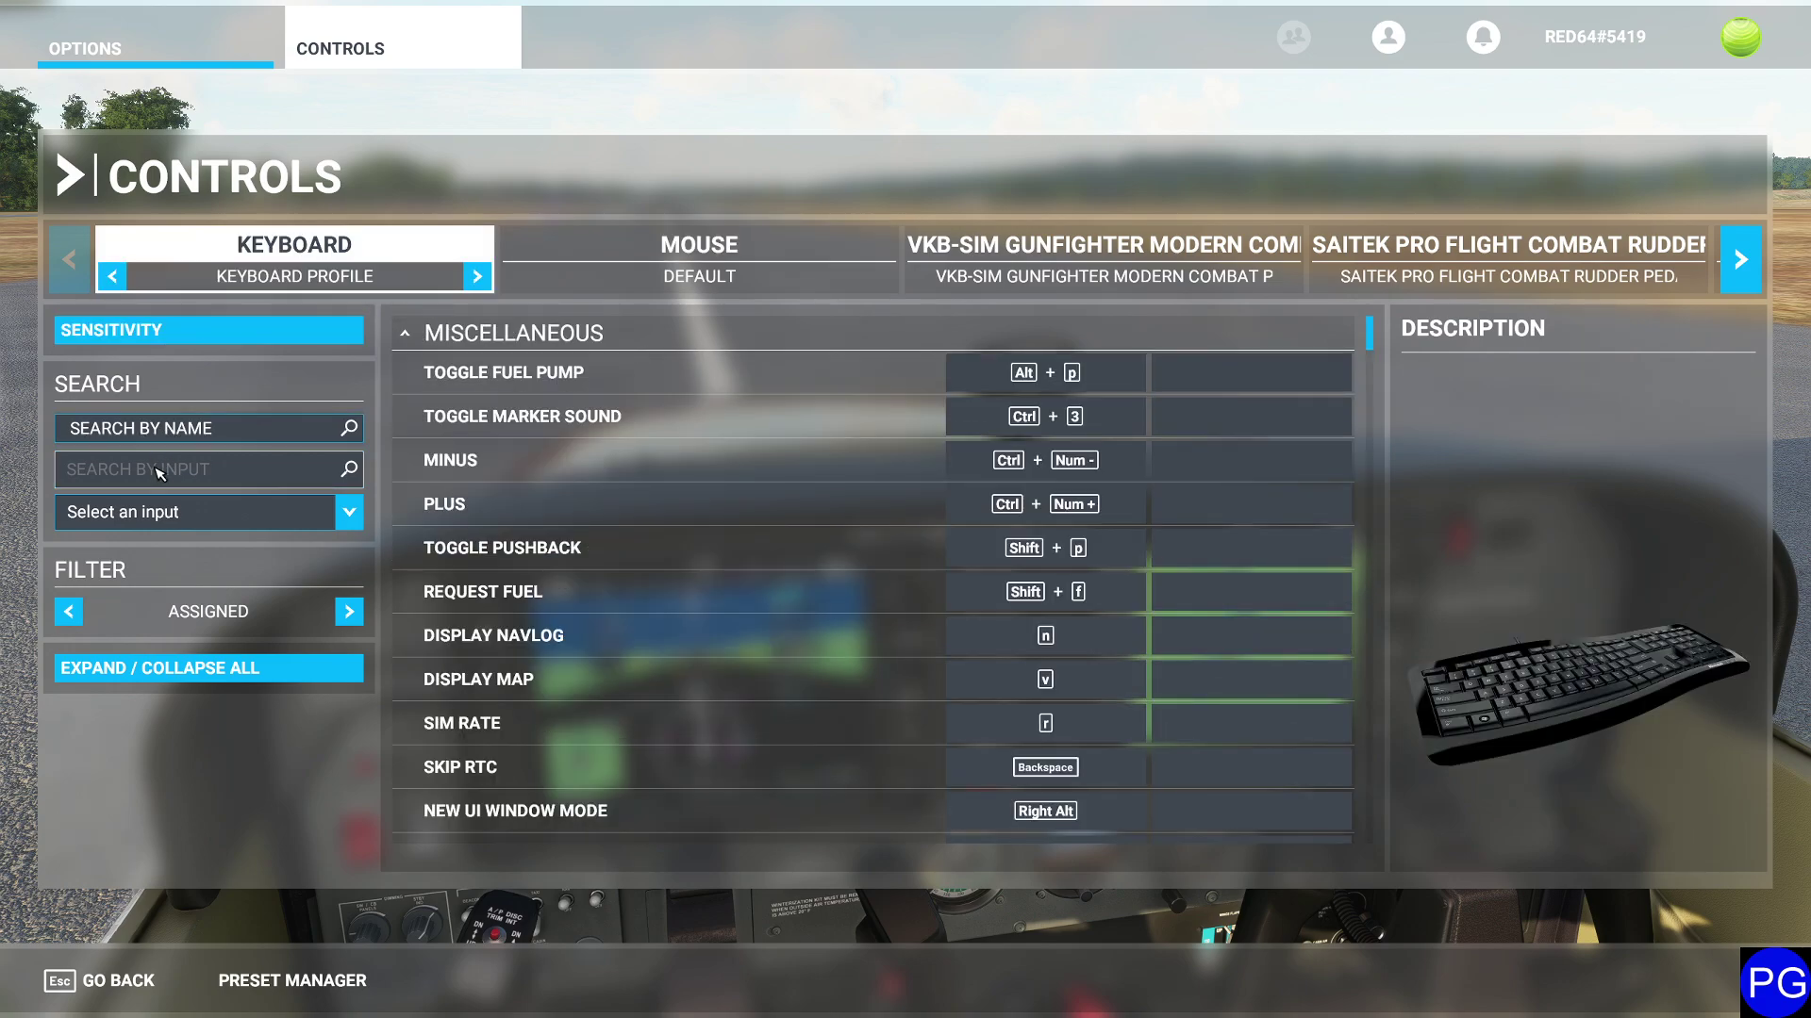
Filter bindings by Right Alt, clear it, then search by name for 'ui'
key("Alt_R")
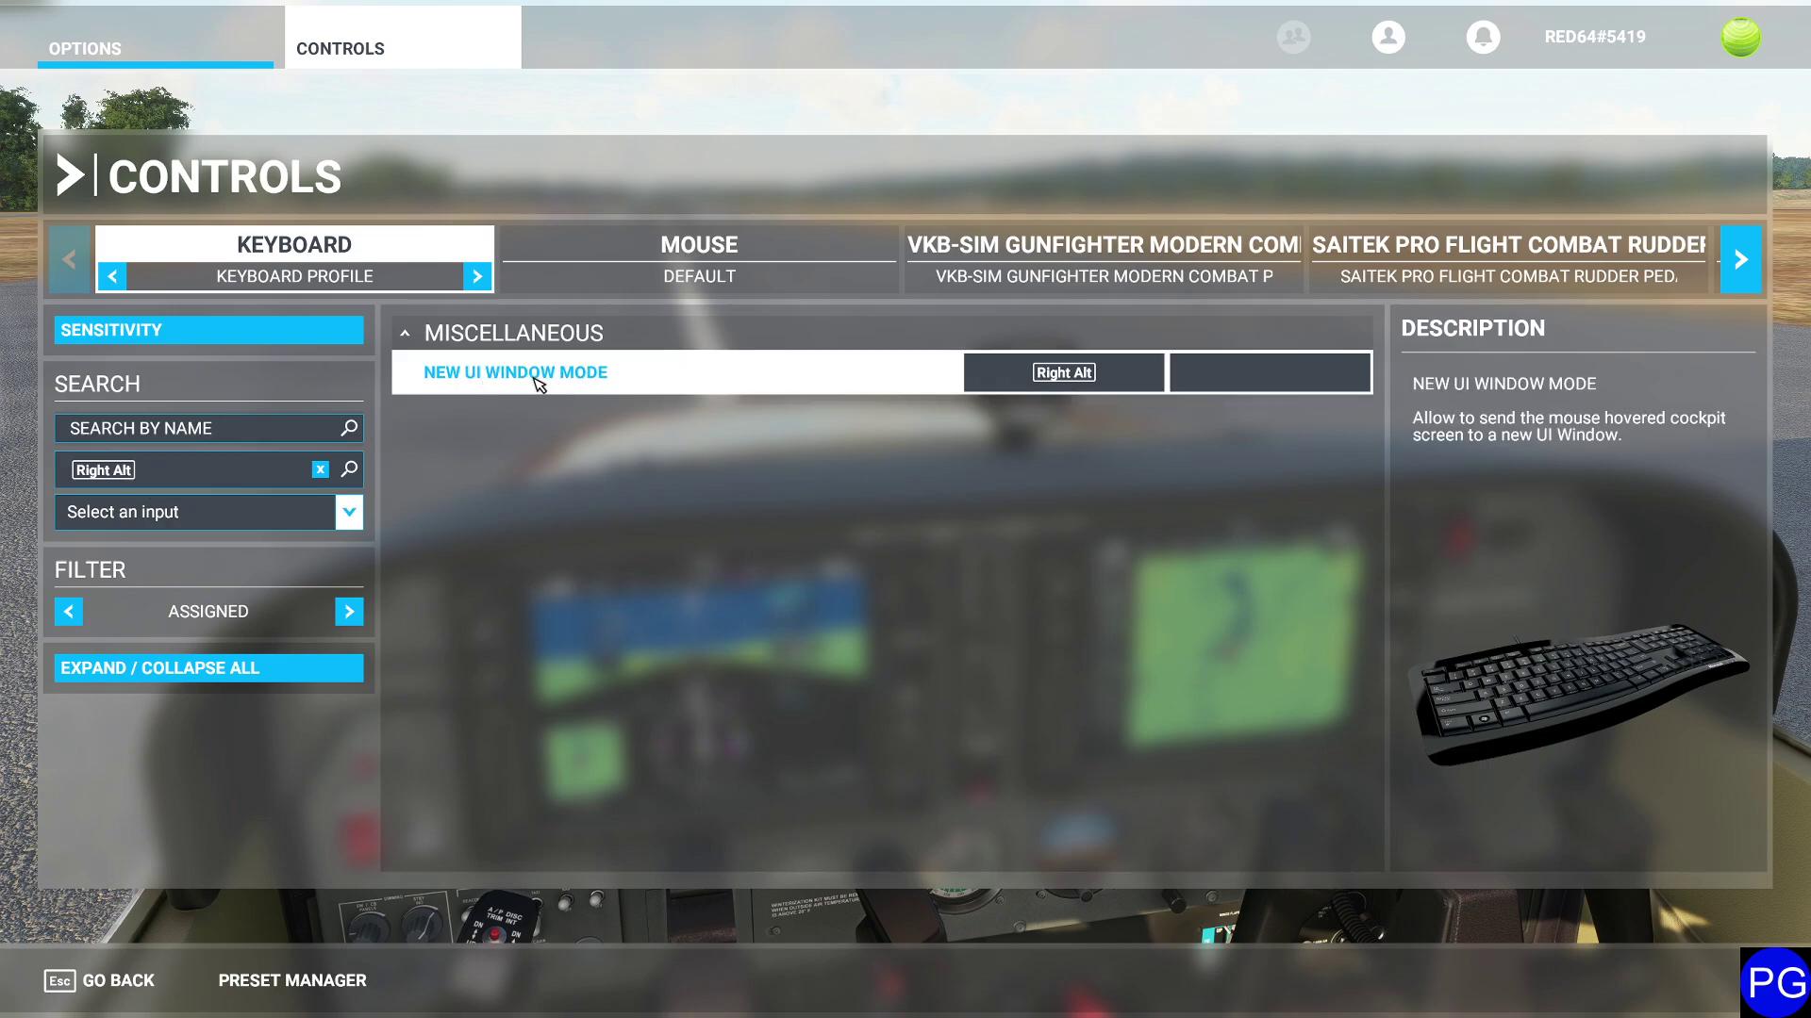
left_click(320, 469)
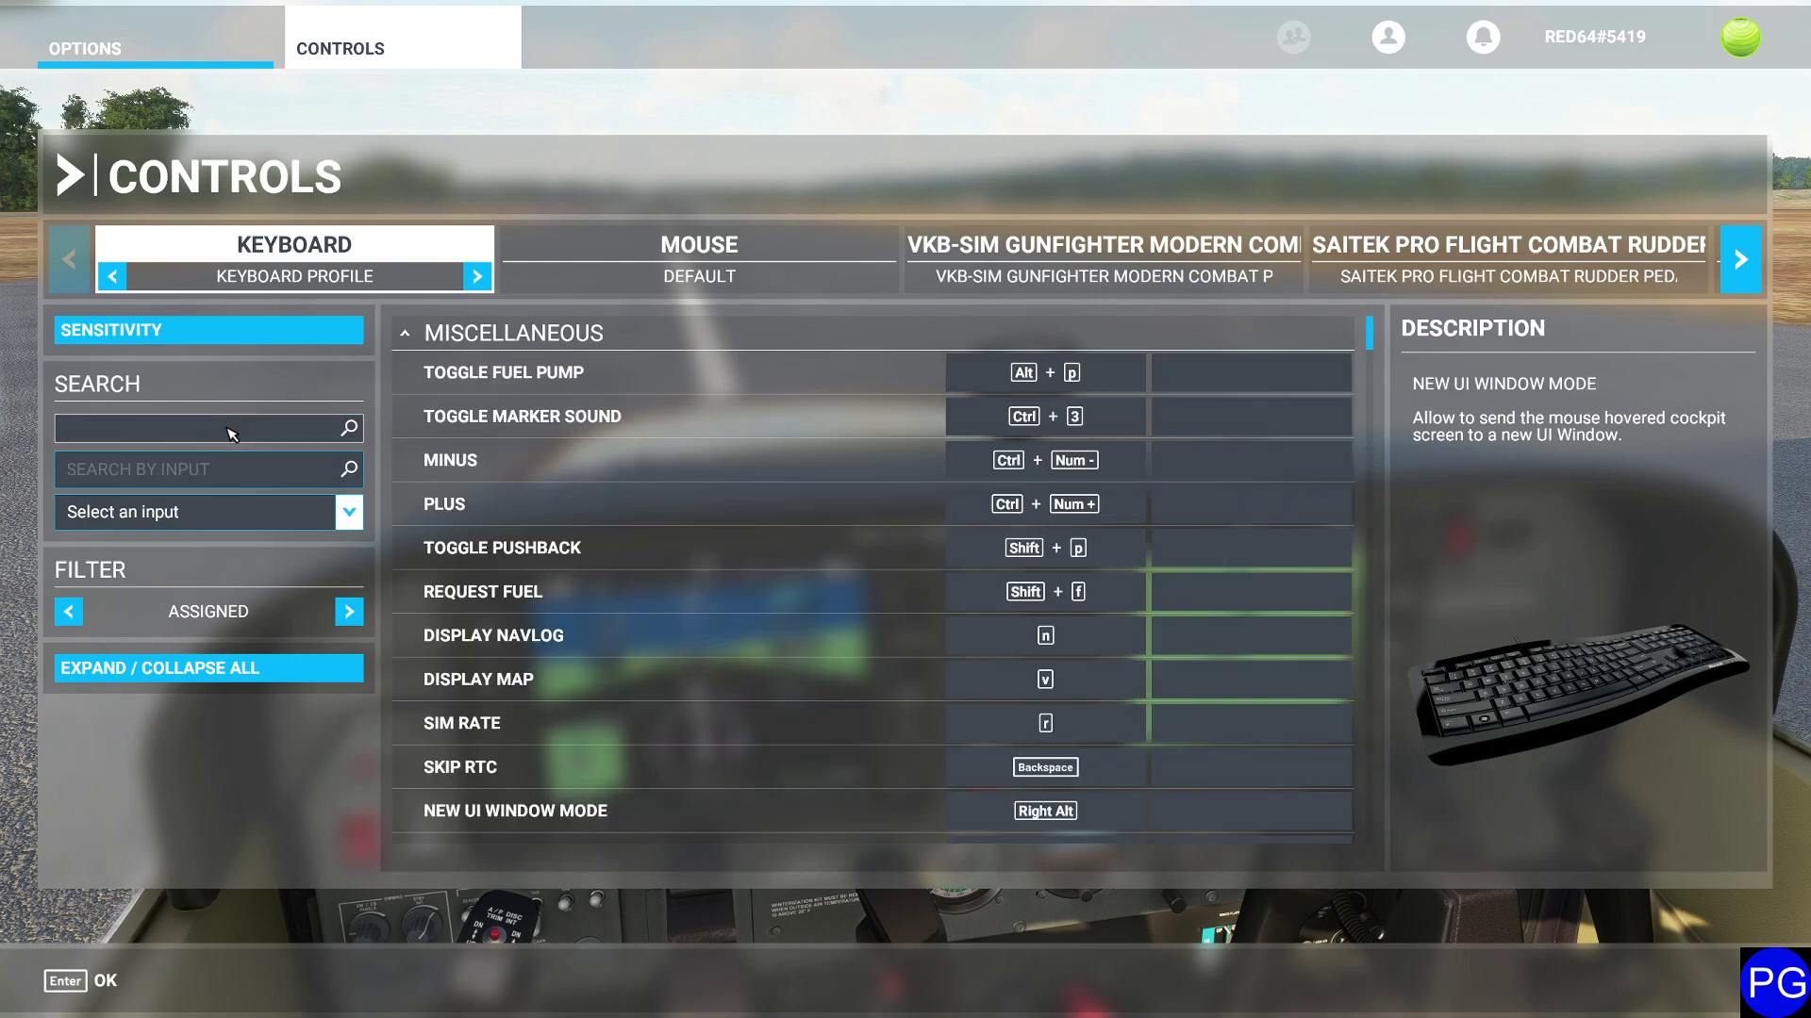
left_click(231, 429)
type("new uu")
key("BackSpace")
key("BackSpace")
key("BackSpace")
key("BackSpace")
key("BackSpace")
key("BackSpace")
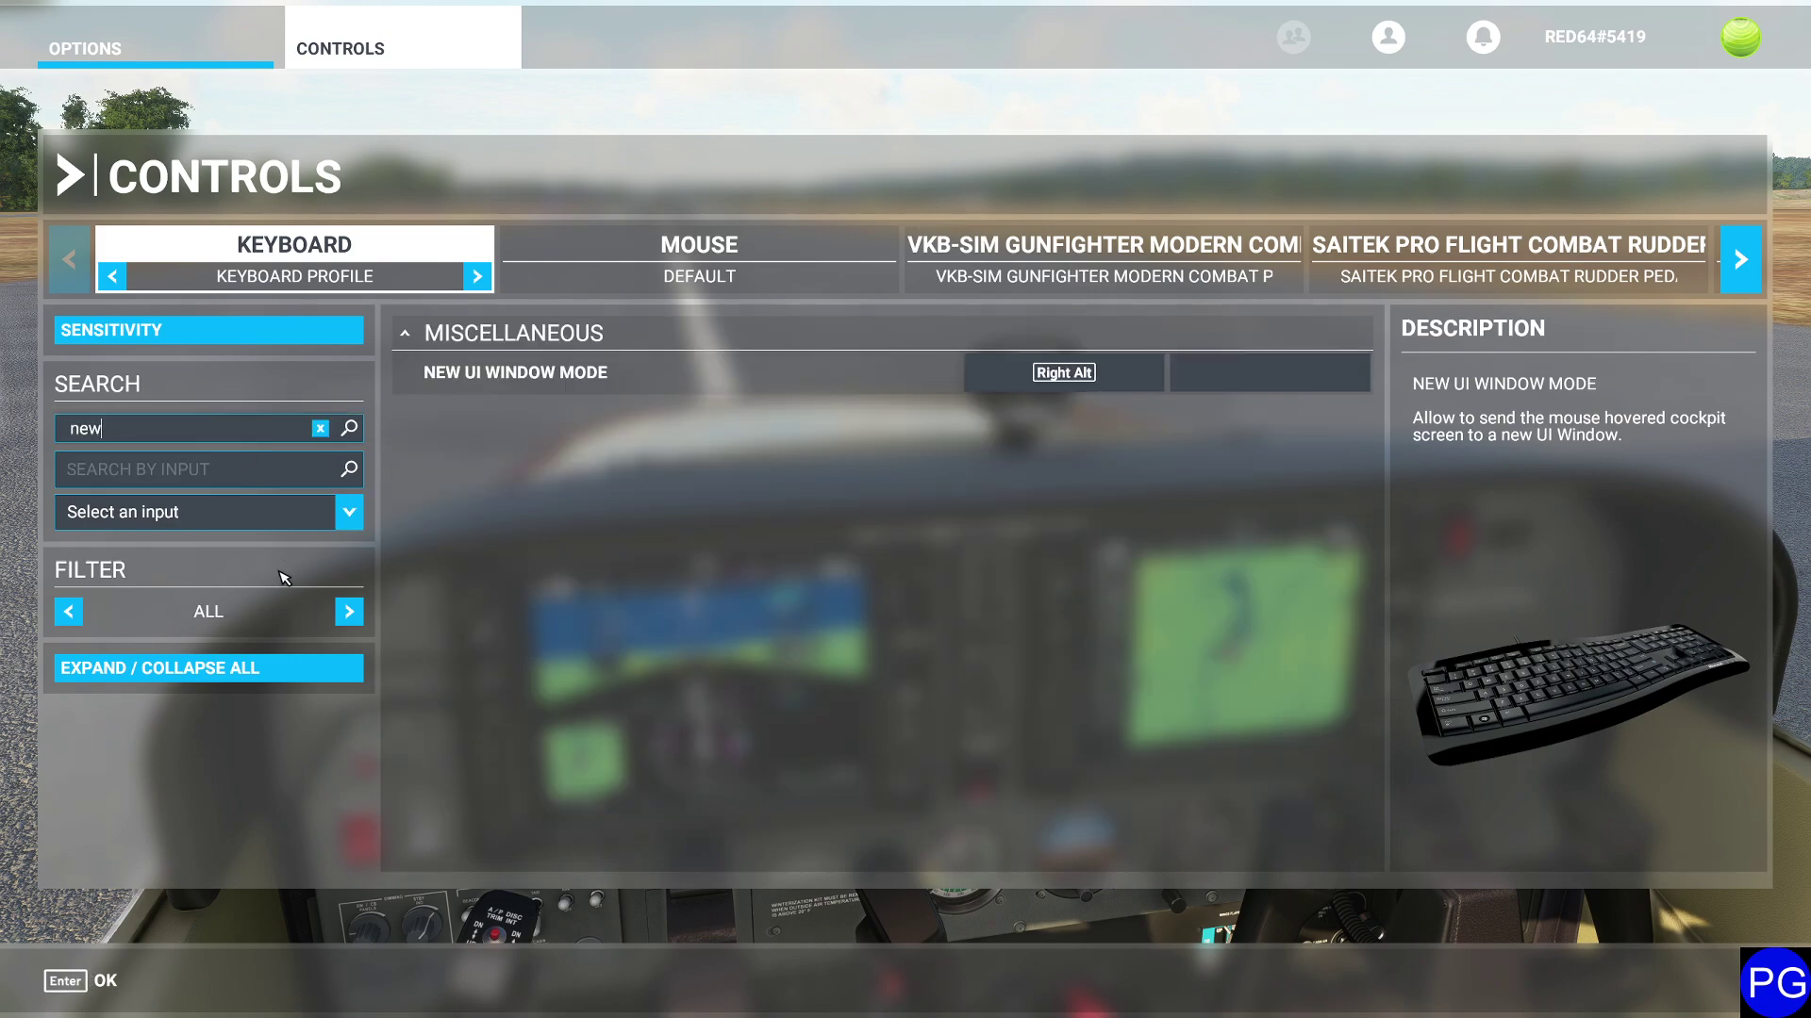
type("ui")
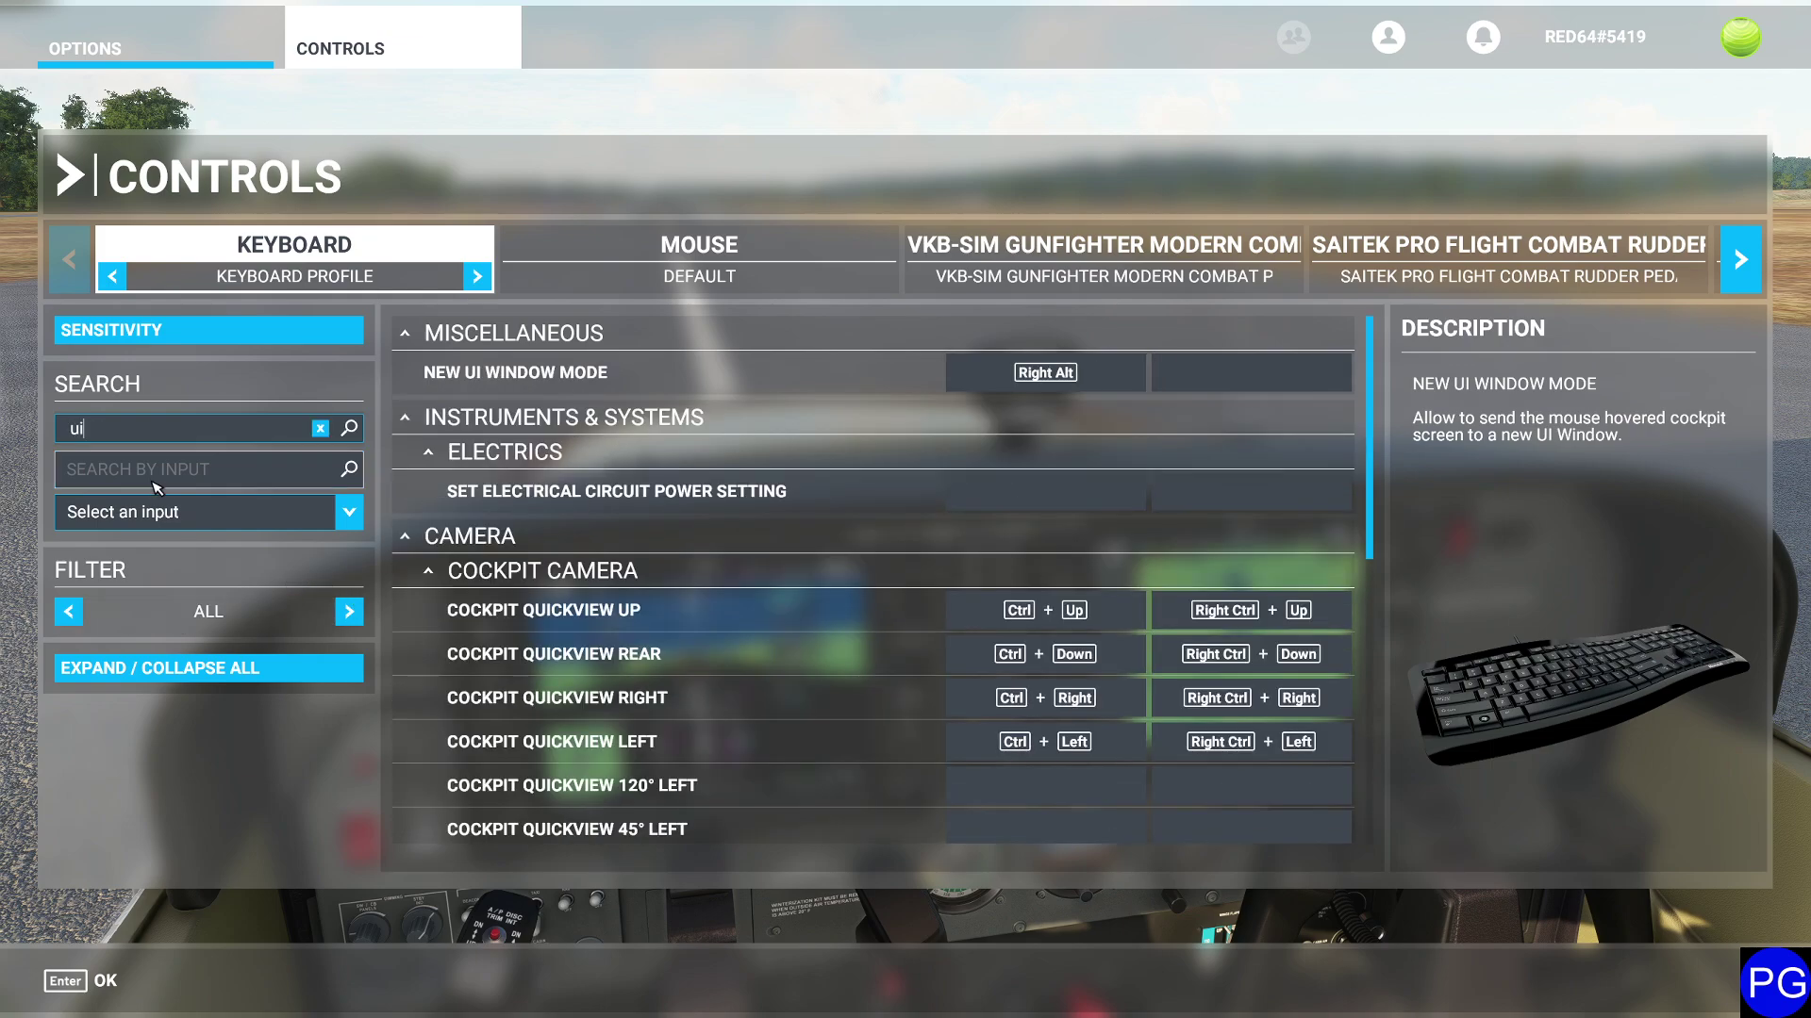